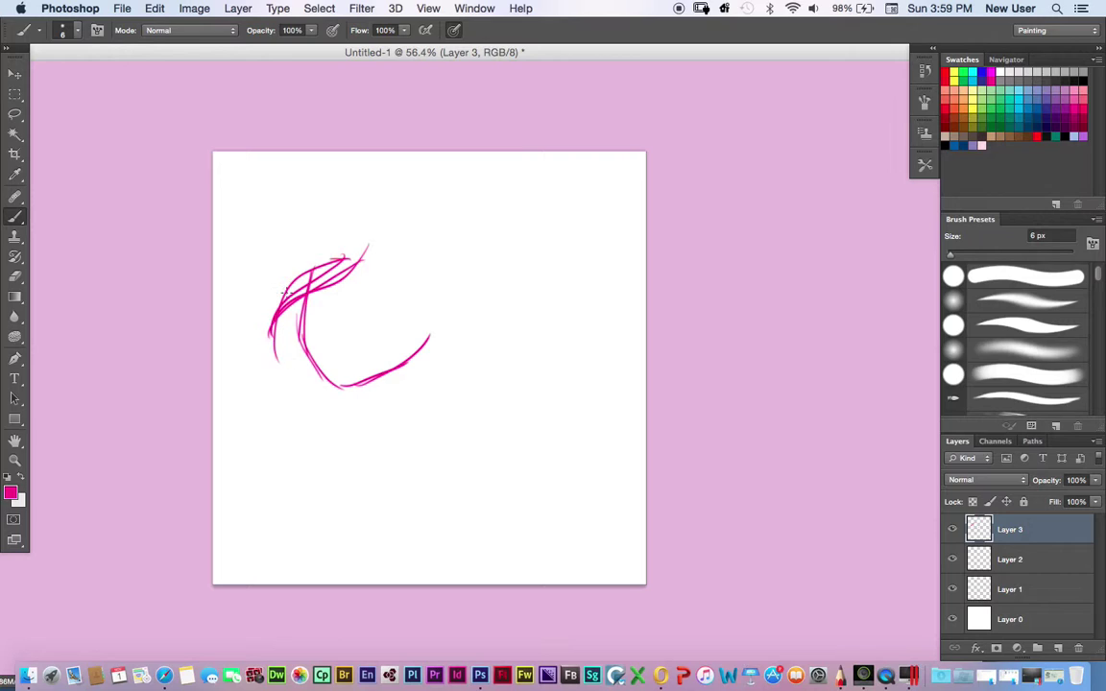
# Step: Sketch the hair framing the left side of the face with overlapping magenta brush strokes
pyautogui.moveTo(303, 301); pyautogui.dragTo(322, 395)
pyautogui.moveTo(299, 306)
pyautogui.mouseDown()
pyautogui.moveTo(332, 328)
pyautogui.moveTo(335, 391)
pyautogui.mouseUp()
pyautogui.moveTo(340, 257); pyautogui.dragTo(293, 383)
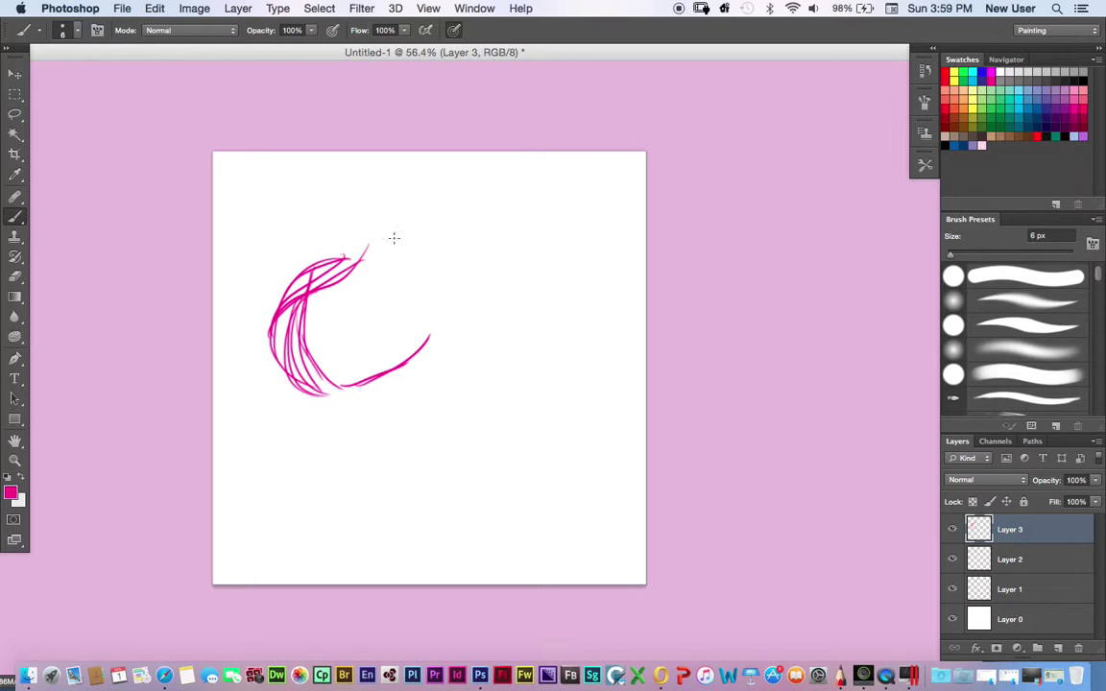
pyautogui.moveTo(363, 242)
pyautogui.mouseDown()
pyautogui.moveTo(270, 319)
pyautogui.moveTo(280, 331)
pyautogui.moveTo(298, 295)
pyautogui.mouseUp()
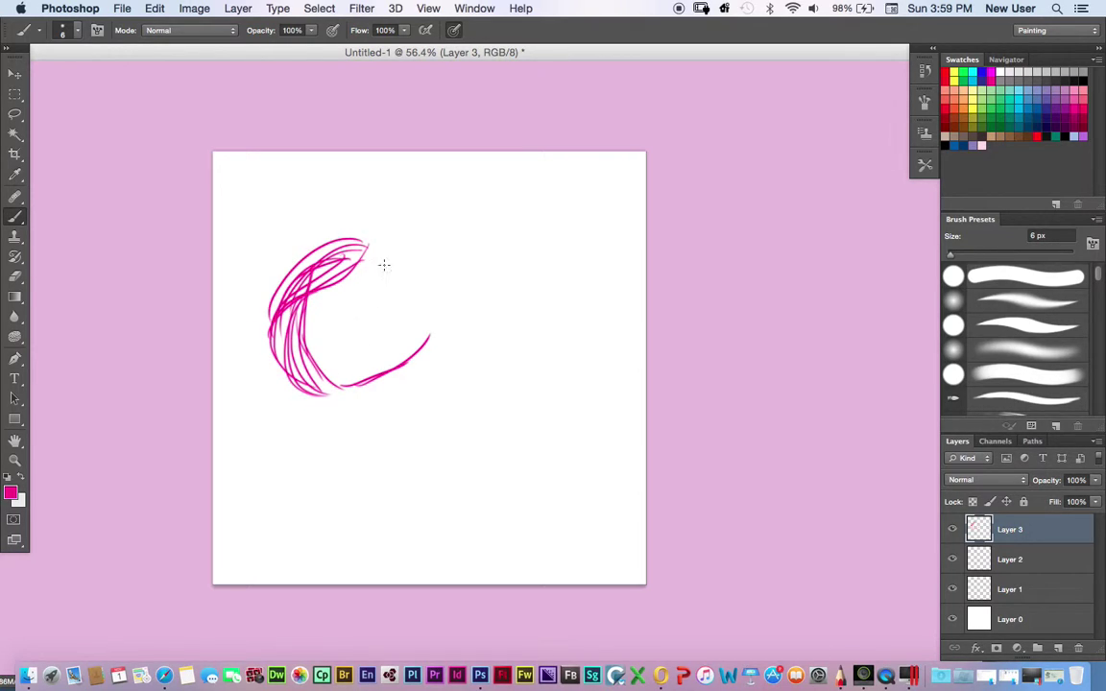
# Step: Sketch the hair on the right side of the parting, filling it with zigzag strands down to the cheek
pyautogui.moveTo(370, 245); pyautogui.dragTo(428, 338)
pyautogui.moveTo(375, 245)
pyautogui.mouseDown()
pyautogui.moveTo(448, 332)
pyautogui.moveTo(403, 331)
pyautogui.mouseUp()
pyautogui.moveTo(389, 256); pyautogui.dragTo(409, 332)
pyautogui.moveTo(396, 259)
pyautogui.mouseDown()
pyautogui.moveTo(411, 334)
pyautogui.moveTo(421, 290)
pyautogui.moveTo(444, 317)
pyautogui.mouseUp()
pyautogui.moveTo(378, 253); pyautogui.dragTo(451, 309)
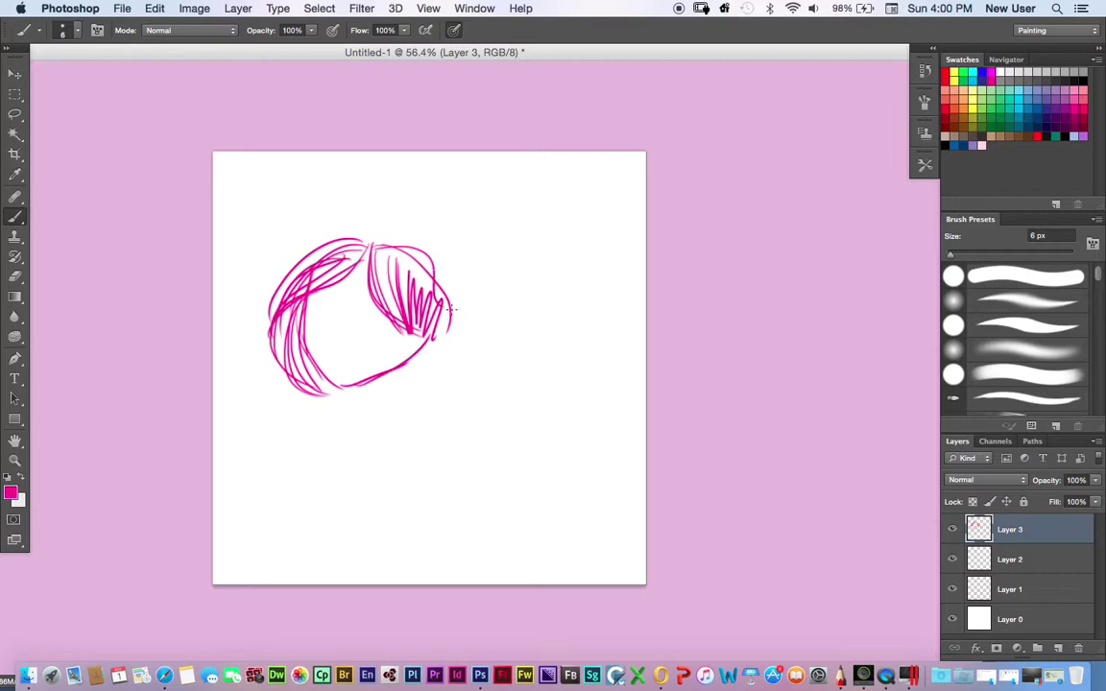
# Step: Draw the outer hair outline around the head and add long locks hanging past both sides of the face
pyautogui.moveTo(331, 236)
pyautogui.mouseDown()
pyautogui.moveTo(245, 307)
pyautogui.moveTo(255, 297)
pyautogui.mouseUp()
pyautogui.moveTo(290, 229)
pyautogui.mouseDown()
pyautogui.moveTo(236, 357)
pyautogui.moveTo(245, 351)
pyautogui.mouseUp()
pyautogui.moveTo(320, 255); pyautogui.dragTo(264, 403)
pyautogui.moveTo(378, 253); pyautogui.dragTo(471, 323)
pyautogui.moveTo(413, 264); pyautogui.dragTo(423, 403)
pyautogui.moveTo(449, 321); pyautogui.dragTo(425, 468)
pyautogui.moveTo(421, 332); pyautogui.dragTo(404, 416)
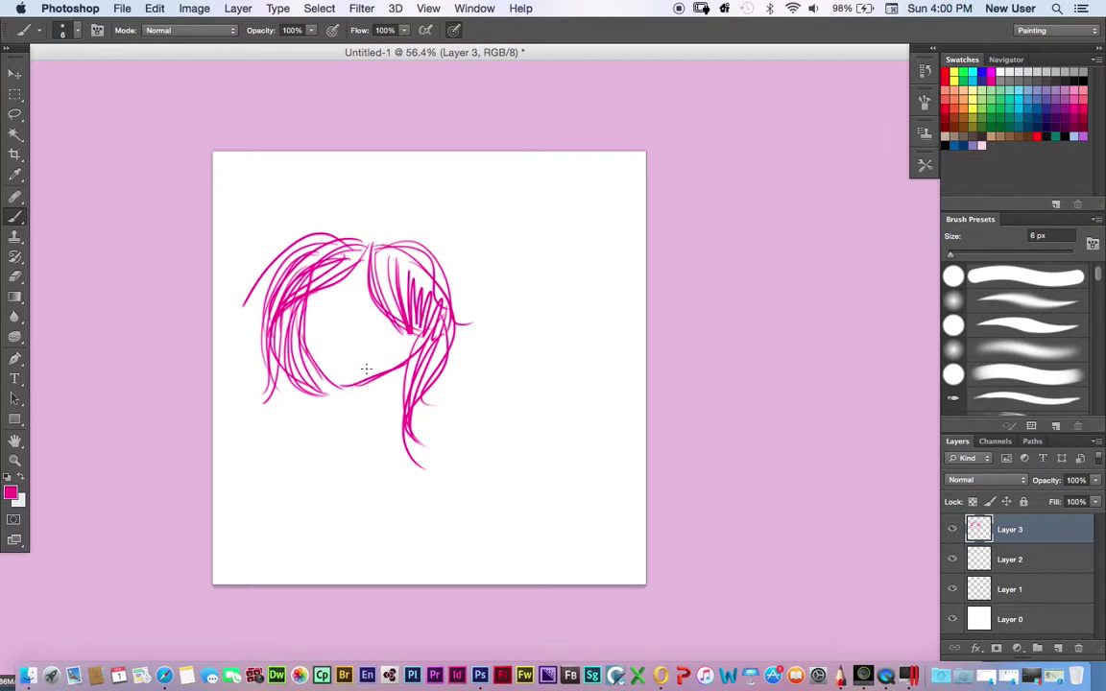
# Step: Add loose hair locks below the left cheek and a rounded tuft on the crown of the head
pyautogui.moveTo(269, 309)
pyautogui.mouseDown()
pyautogui.moveTo(272, 393)
pyautogui.moveTo(286, 422)
pyautogui.mouseUp()
pyautogui.moveTo(279, 336)
pyautogui.mouseDown()
pyautogui.moveTo(279, 459)
pyautogui.moveTo(251, 422)
pyautogui.mouseUp()
pyautogui.moveTo(305, 223)
pyautogui.mouseDown()
pyautogui.moveTo(253, 257)
pyautogui.moveTo(389, 230)
pyautogui.moveTo(371, 228)
pyautogui.mouseUp()
# Step: Draw the face's two eyes with lashes and brows, plus a small nose and mouth
pyautogui.moveTo(382, 232)
pyautogui.mouseDown()
pyautogui.moveTo(393, 254)
pyautogui.moveTo(309, 294)
pyautogui.moveTo(378, 338)
pyautogui.moveTo(306, 320)
pyautogui.moveTo(324, 340)
pyautogui.moveTo(358, 349)
pyautogui.moveTo(358, 337)
pyautogui.mouseUp()
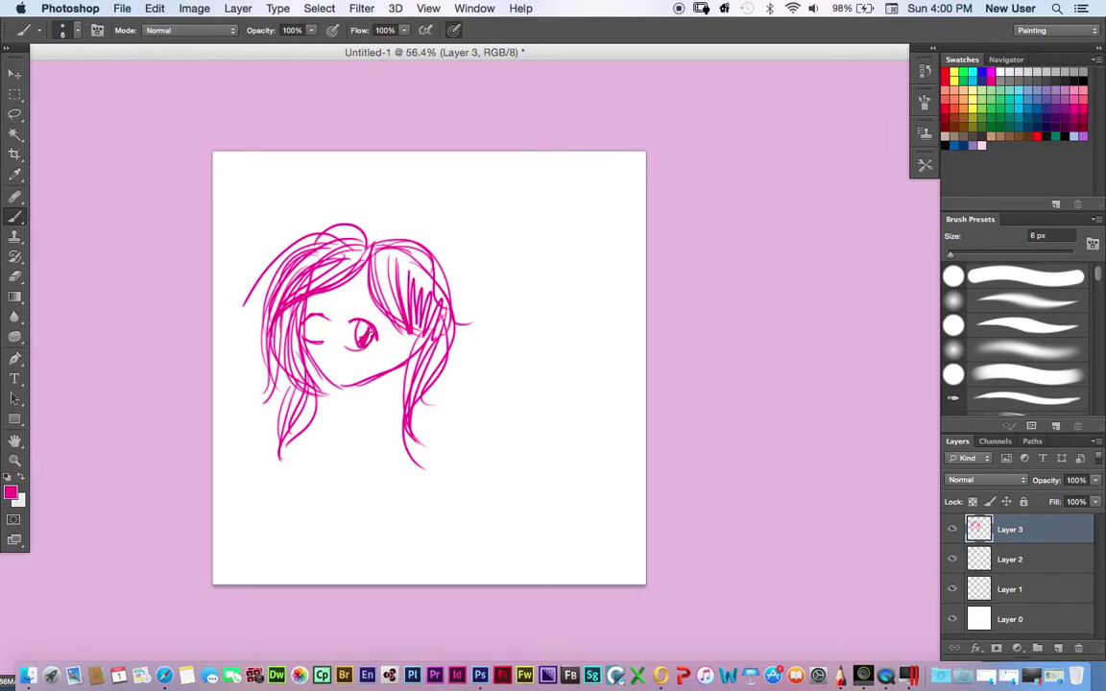
pyautogui.moveTo(315, 317); pyautogui.dragTo(321, 319)
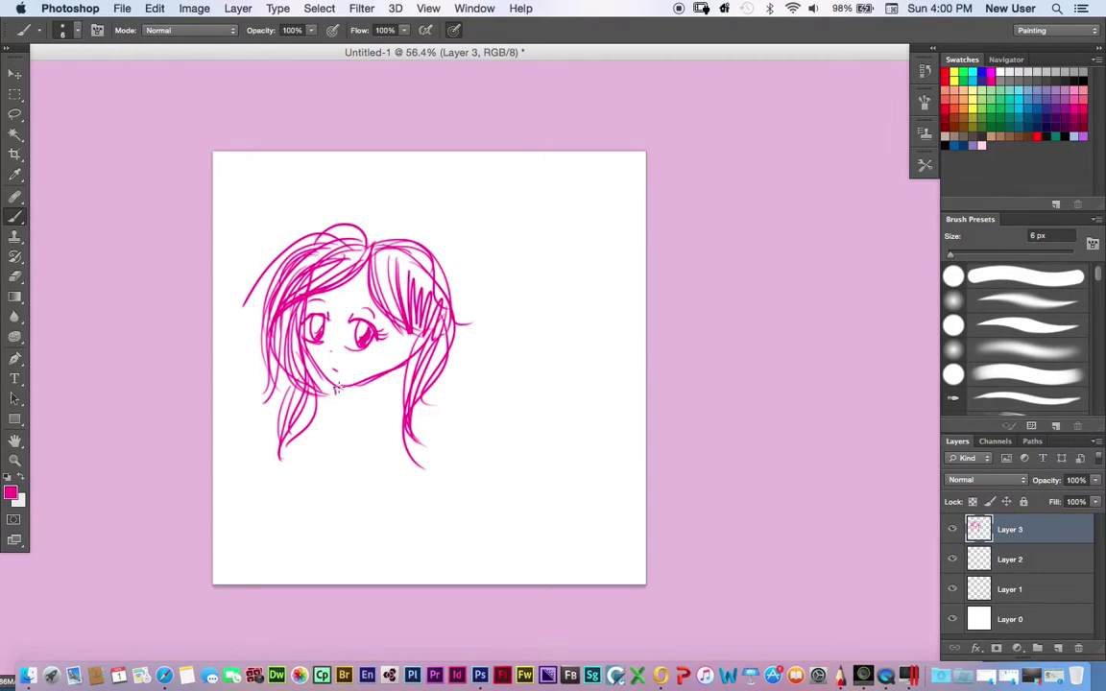
# Step: Sketch the neck, neckline and shoulders, and draw the body's outer sides down to the canvas edge
pyautogui.moveTo(363, 382)
pyautogui.mouseDown()
pyautogui.moveTo(363, 407)
pyautogui.moveTo(395, 424)
pyautogui.moveTo(411, 580)
pyautogui.mouseUp()
pyautogui.moveTo(332, 404)
pyautogui.mouseDown()
pyautogui.moveTo(298, 420)
pyautogui.moveTo(280, 509)
pyautogui.mouseUp()
pyautogui.moveTo(292, 451); pyautogui.dragTo(281, 546)
pyautogui.moveTo(287, 495); pyautogui.dragTo(274, 583)
pyautogui.moveTo(332, 403); pyautogui.dragTo(328, 476)
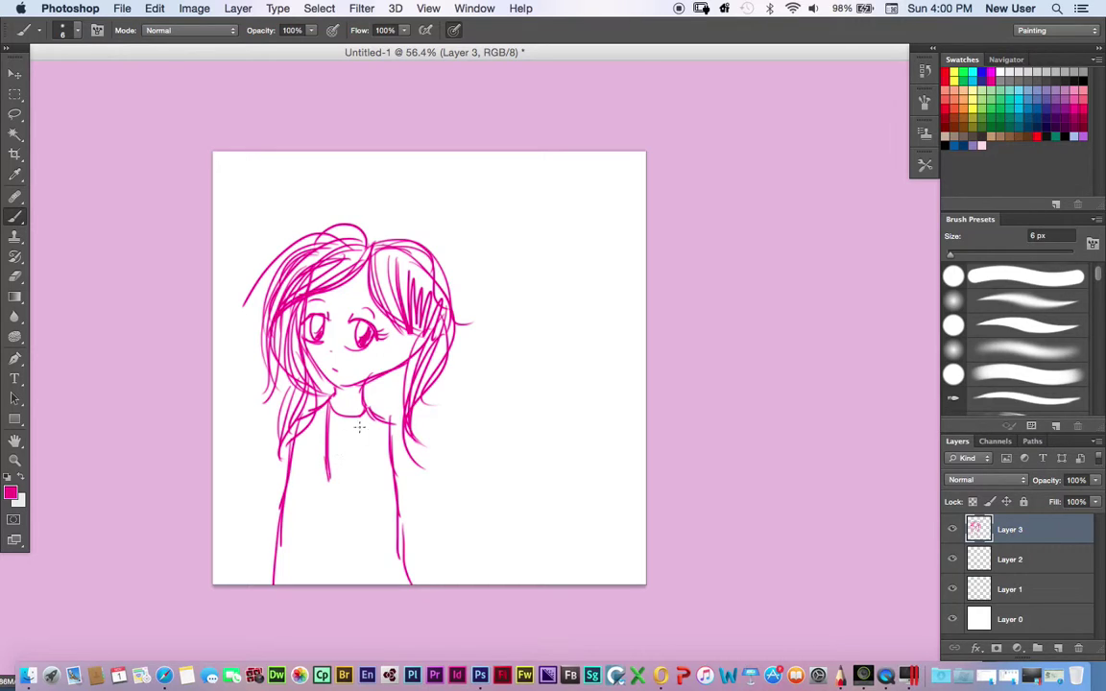
# Step: Draw the V-shaped neckline with notched lapels and add hair strands beside the neck on the right
pyautogui.moveTo(363, 412); pyautogui.dragTo(328, 470)
pyautogui.moveTo(325, 406)
pyautogui.mouseDown()
pyautogui.moveTo(313, 428)
pyautogui.moveTo(317, 462)
pyautogui.mouseUp()
pyautogui.moveTo(367, 414)
pyautogui.mouseDown()
pyautogui.moveTo(368, 447)
pyautogui.moveTo(357, 467)
pyautogui.moveTo(339, 467)
pyautogui.mouseUp()
pyautogui.moveTo(406, 363); pyautogui.dragTo(407, 433)
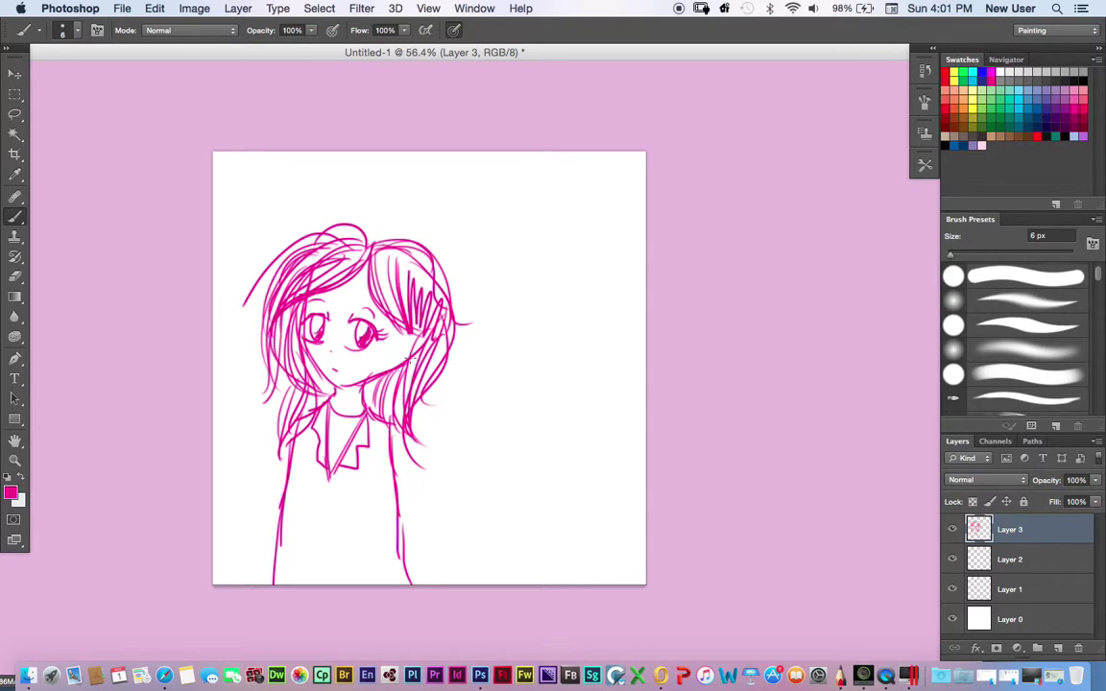
# Step: Draw the inner arm lines on both sides of the lower torso
pyautogui.moveTo(377, 444)
pyautogui.mouseDown()
pyautogui.moveTo(302, 449)
pyautogui.moveTo(310, 493)
pyautogui.moveTo(307, 476)
pyautogui.moveTo(301, 555)
pyautogui.mouseUp()
pyautogui.moveTo(308, 513); pyautogui.dragTo(301, 582)
pyautogui.moveTo(363, 485); pyautogui.dragTo(364, 574)
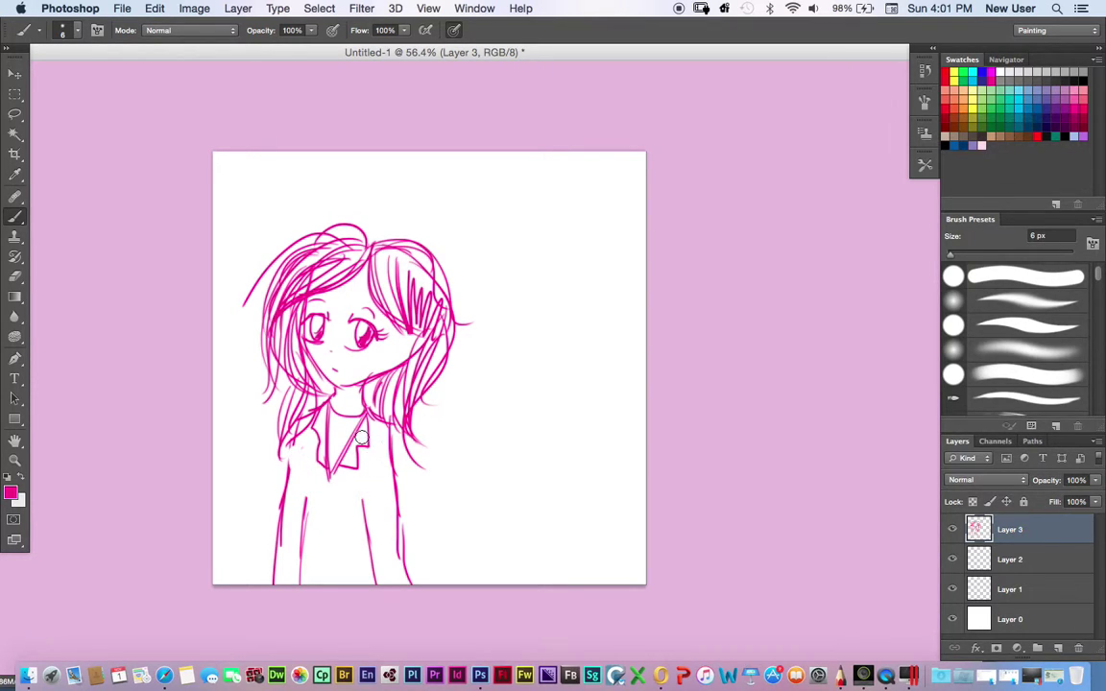
# Step: Move the whole sketch on Layer 3 up and to the right so the head reaches the canvas's upper edge
pyautogui.click(15, 73)
pyautogui.moveTo(379, 375)
pyautogui.mouseDown()
pyautogui.moveTo(475, 350)
pyautogui.moveTo(438, 313)
pyautogui.mouseUp()
pyautogui.moveTo(447, 397)
pyautogui.mouseDown()
pyautogui.moveTo(442, 386)
pyautogui.moveTo(451, 388)
pyautogui.moveTo(442, 391)
pyautogui.mouseUp()
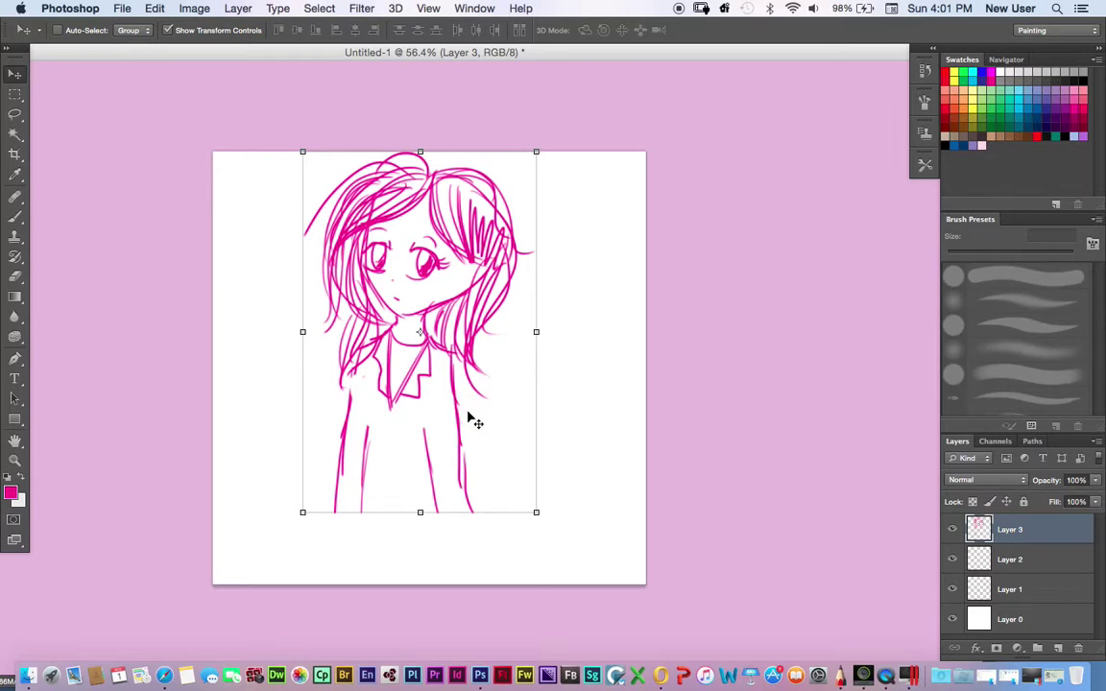
# Step: Draw a round brooch and tie inside the neckline, and add more hair strands on both sides of the parting
pyautogui.click(14, 216)
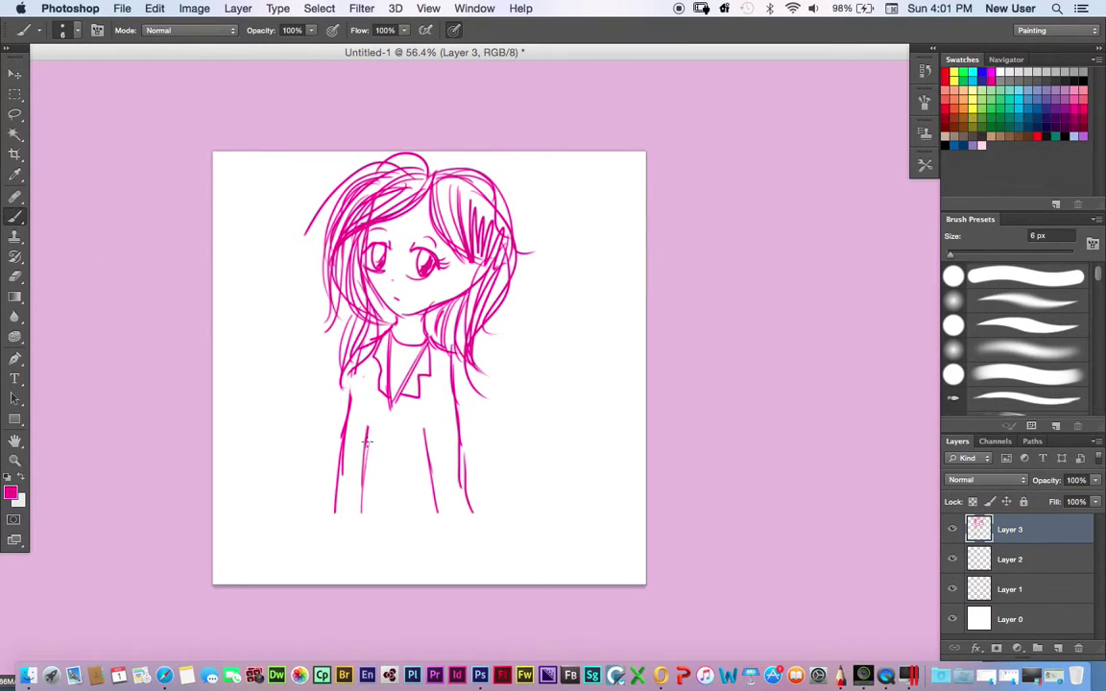
pyautogui.moveTo(395, 337)
pyautogui.mouseDown()
pyautogui.moveTo(405, 348)
pyautogui.moveTo(417, 336)
pyautogui.moveTo(395, 382)
pyautogui.moveTo(404, 363)
pyautogui.mouseUp()
pyautogui.moveTo(397, 170); pyautogui.dragTo(330, 213)
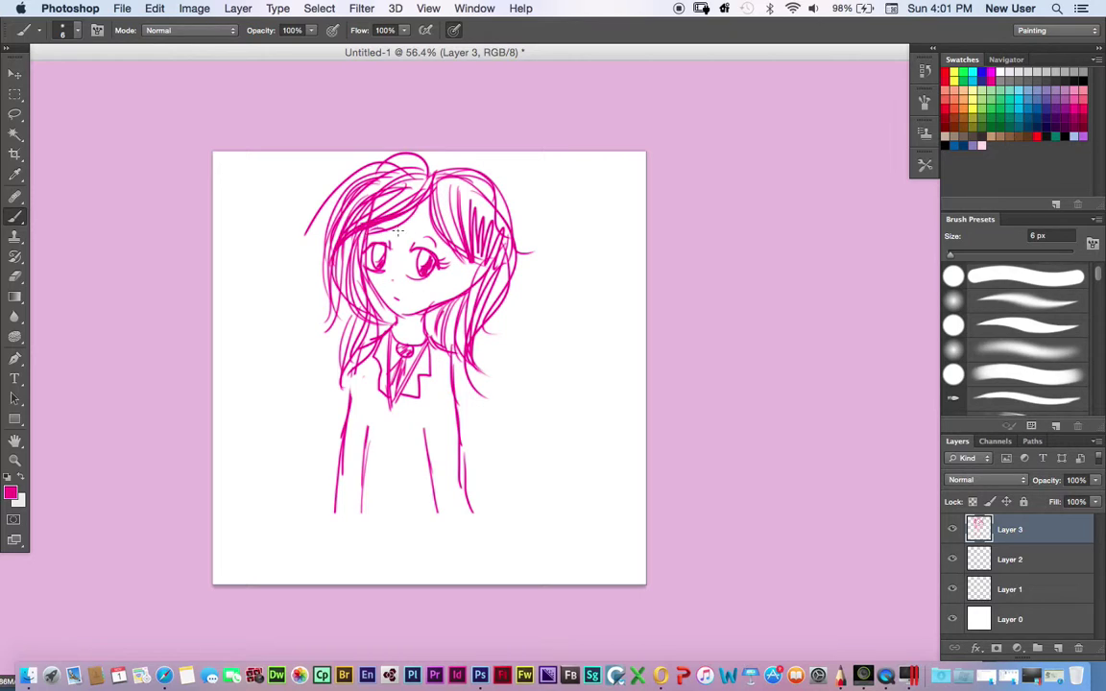
pyautogui.moveTo(423, 201)
pyautogui.mouseDown()
pyautogui.moveTo(375, 232)
pyautogui.moveTo(388, 230)
pyautogui.mouseUp()
pyautogui.moveTo(400, 173); pyautogui.dragTo(346, 214)
pyautogui.moveTo(456, 182); pyautogui.dragTo(464, 238)
pyautogui.moveTo(427, 168)
pyautogui.mouseDown()
pyautogui.moveTo(468, 221)
pyautogui.moveTo(455, 244)
pyautogui.mouseUp()
pyautogui.moveTo(439, 190)
pyautogui.mouseDown()
pyautogui.moveTo(452, 251)
pyautogui.moveTo(483, 223)
pyautogui.mouseUp()
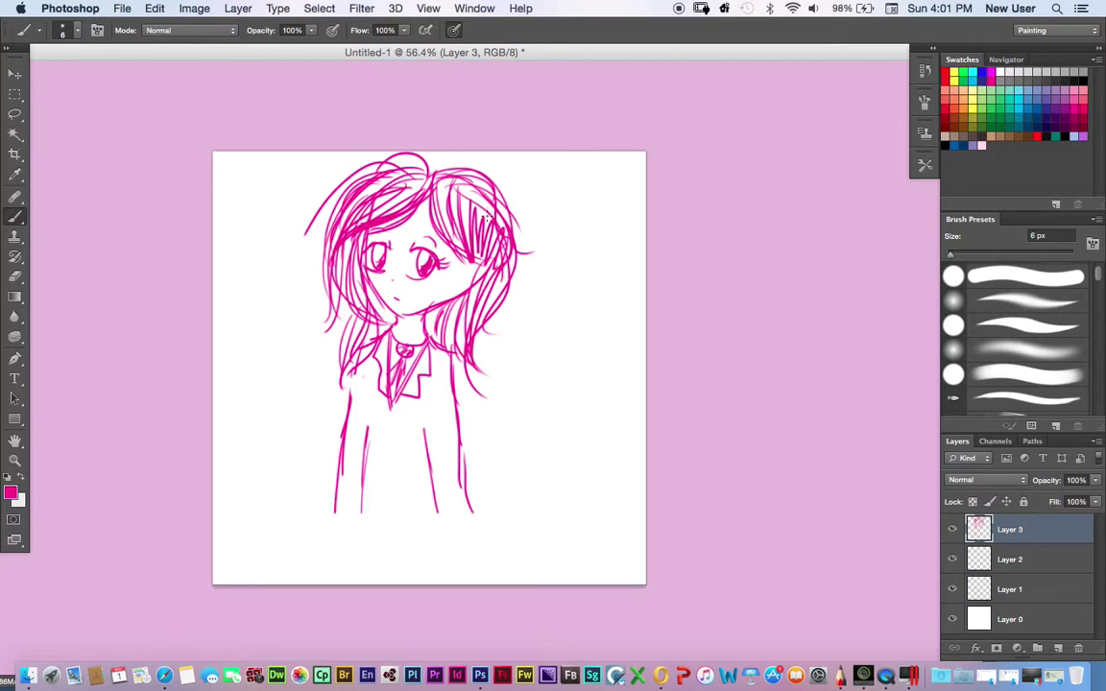
# Step: Erase the arm lines on the figure's left side and redraw the sleeve's outer edge from the shoulder down
pyautogui.click(11, 458)
pyautogui.moveTo(301, 436); pyautogui.dragTo(422, 441)
pyautogui.click(17, 217)
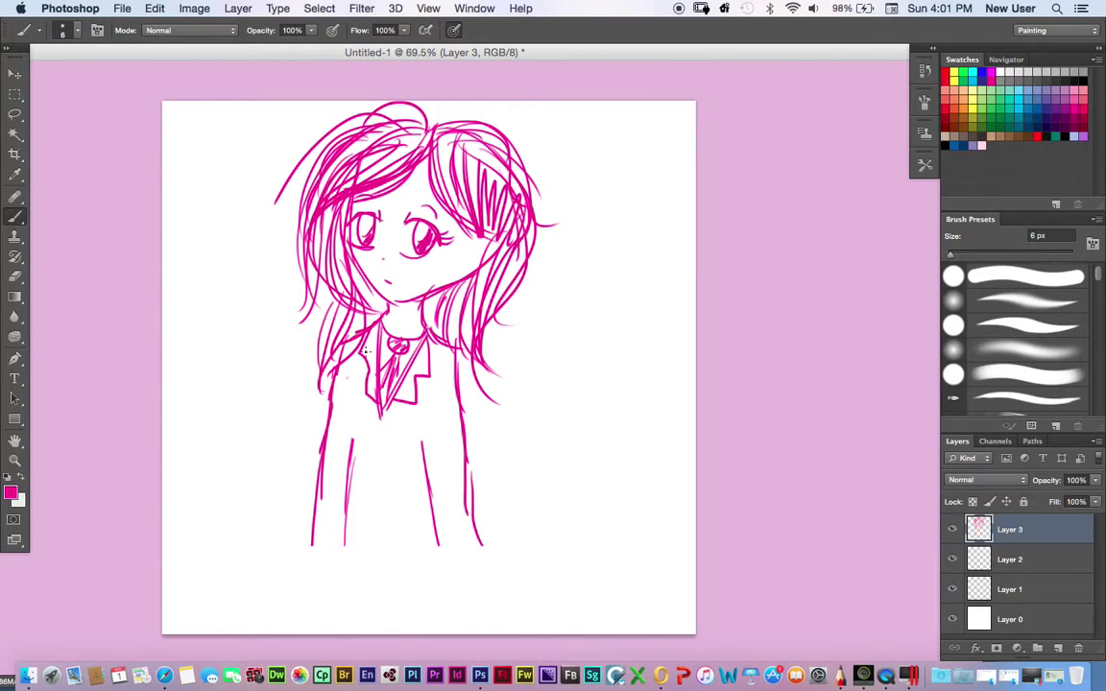
pyautogui.moveTo(346, 377)
pyautogui.mouseDown()
pyautogui.moveTo(348, 353)
pyautogui.moveTo(306, 563)
pyautogui.moveTo(348, 526)
pyautogui.mouseUp()
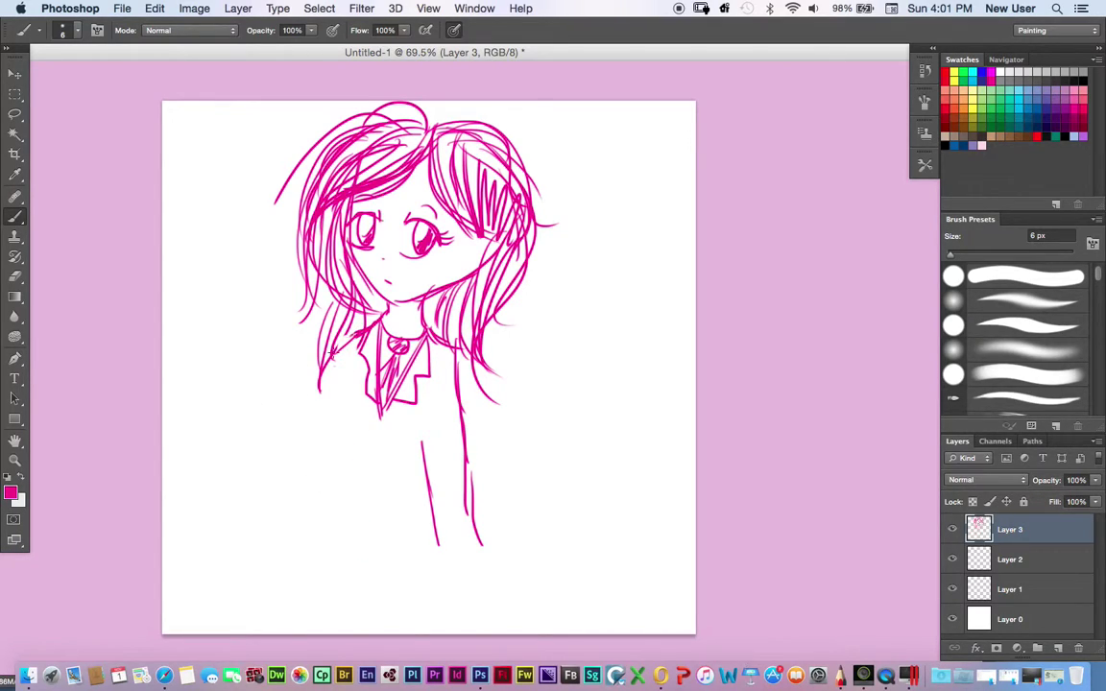
pyautogui.moveTo(321, 379); pyautogui.dragTo(312, 527)
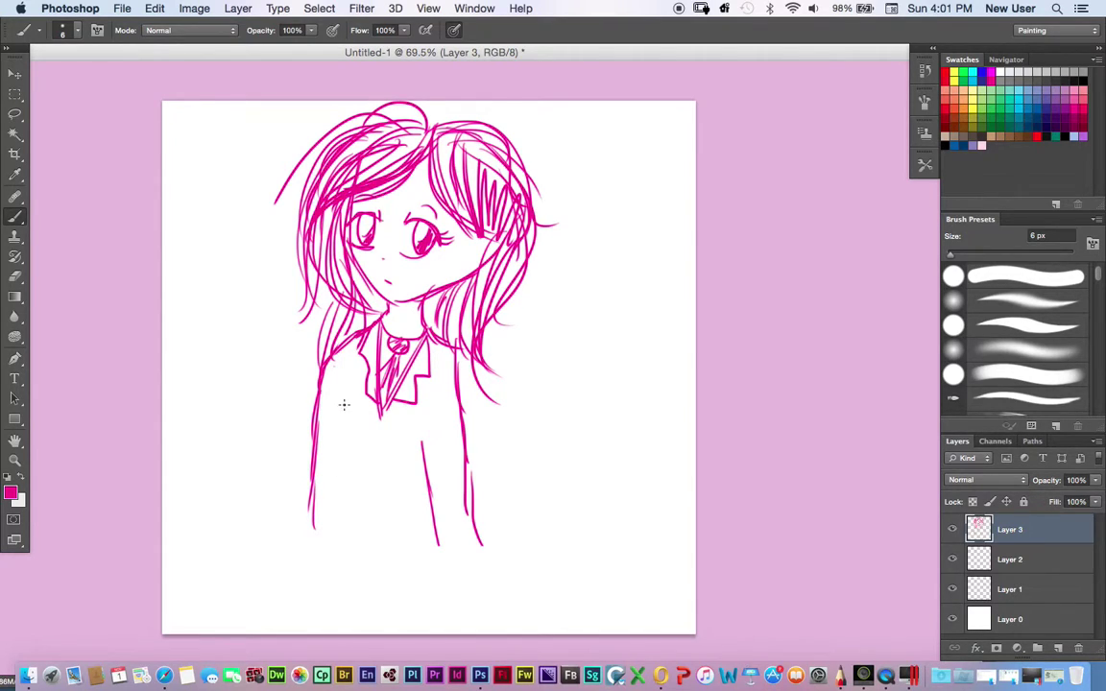
# Step: Draw the curved armpit folds where both sleeves meet the chest
pyautogui.moveTo(336, 379); pyautogui.dragTo(349, 428)
pyautogui.moveTo(439, 392); pyautogui.dragTo(421, 426)
pyautogui.moveTo(346, 420)
pyautogui.mouseDown()
pyautogui.moveTo(341, 368)
pyautogui.moveTo(346, 423)
pyautogui.mouseUp()
pyautogui.moveTo(428, 415)
pyautogui.mouseDown()
pyautogui.moveTo(446, 387)
pyautogui.moveTo(439, 394)
pyautogui.mouseUp()
pyautogui.moveTo(345, 375); pyautogui.dragTo(355, 415)
pyautogui.moveTo(440, 387); pyautogui.dragTo(423, 450)
# Step: Draw the inner edge of the left sleeve and close both sleeves with cuff lines
pyautogui.moveTo(342, 413); pyautogui.dragTo(365, 546)
pyautogui.moveTo(313, 510); pyautogui.dragTo(308, 546)
pyautogui.moveTo(308, 546); pyautogui.dragTo(365, 546)
pyautogui.moveTo(441, 544); pyautogui.dragTo(484, 545)
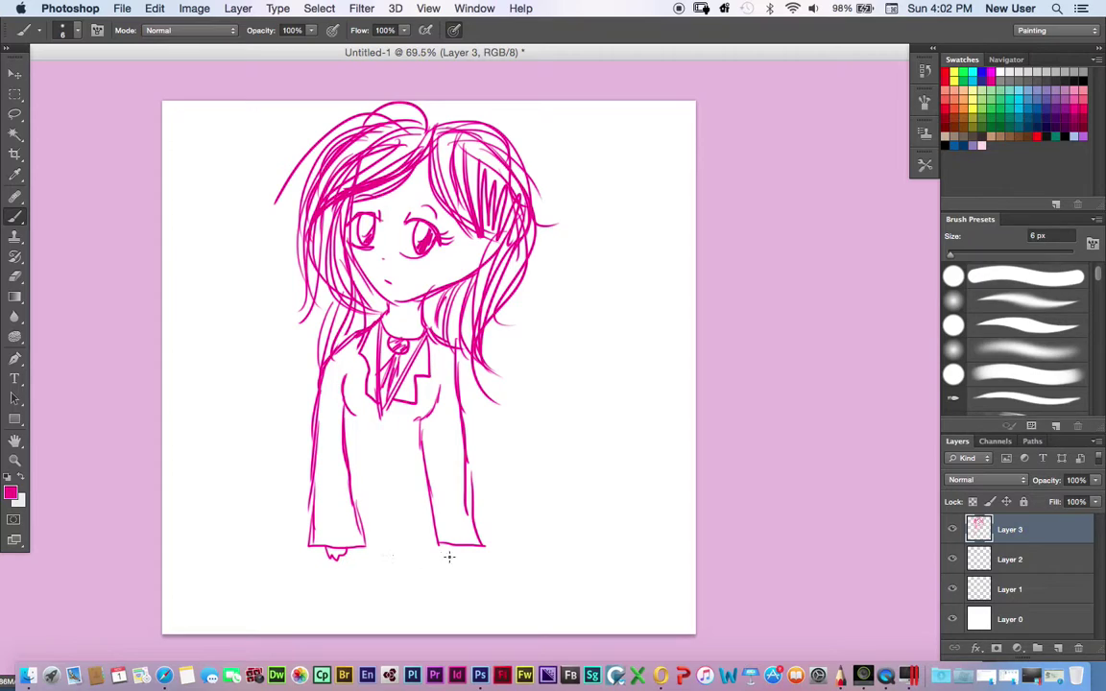
# Step: Add the hand and dress hem below the cuffs, and draw the legs down to the canvas edge
pyautogui.moveTo(448, 550); pyautogui.dragTo(462, 553)
pyautogui.moveTo(351, 551)
pyautogui.mouseDown()
pyautogui.moveTo(444, 560)
pyautogui.moveTo(407, 632)
pyautogui.mouseUp()
pyautogui.moveTo(339, 558); pyautogui.dragTo(342, 633)
pyautogui.moveTo(463, 556); pyautogui.dragTo(474, 633)
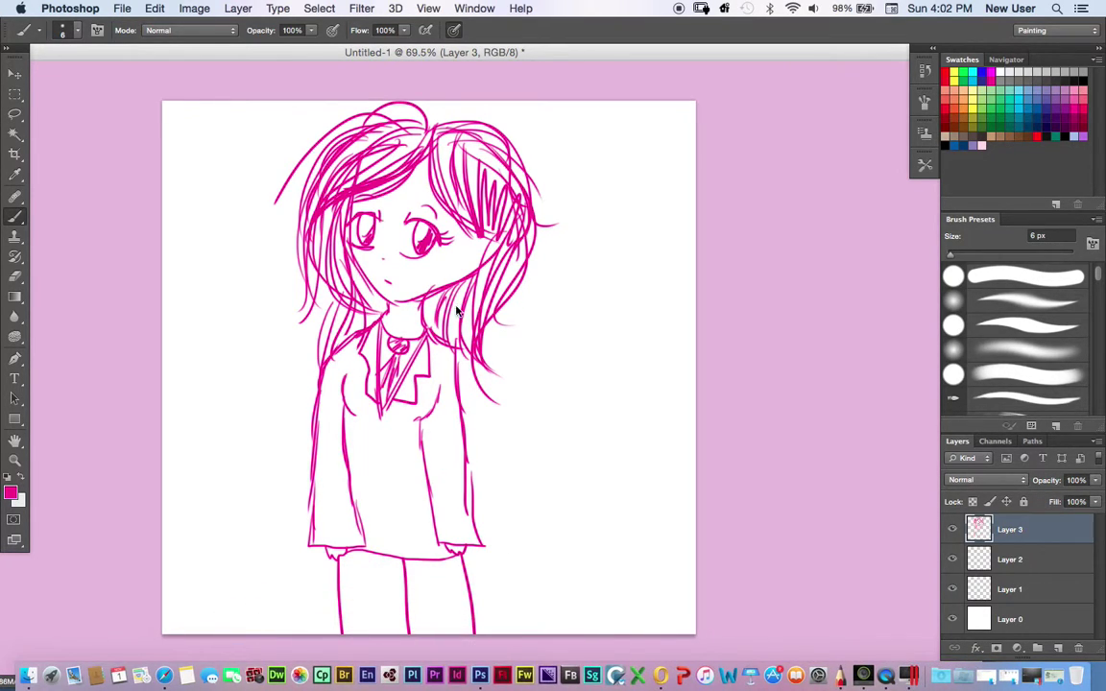
# Step: Thicken the hair with extra strands on both sides of the head and hatch a shadow under the chin
pyautogui.moveTo(345, 291); pyautogui.dragTo(313, 391)
pyautogui.moveTo(381, 147); pyautogui.dragTo(346, 167)
pyautogui.moveTo(384, 146); pyautogui.dragTo(343, 175)
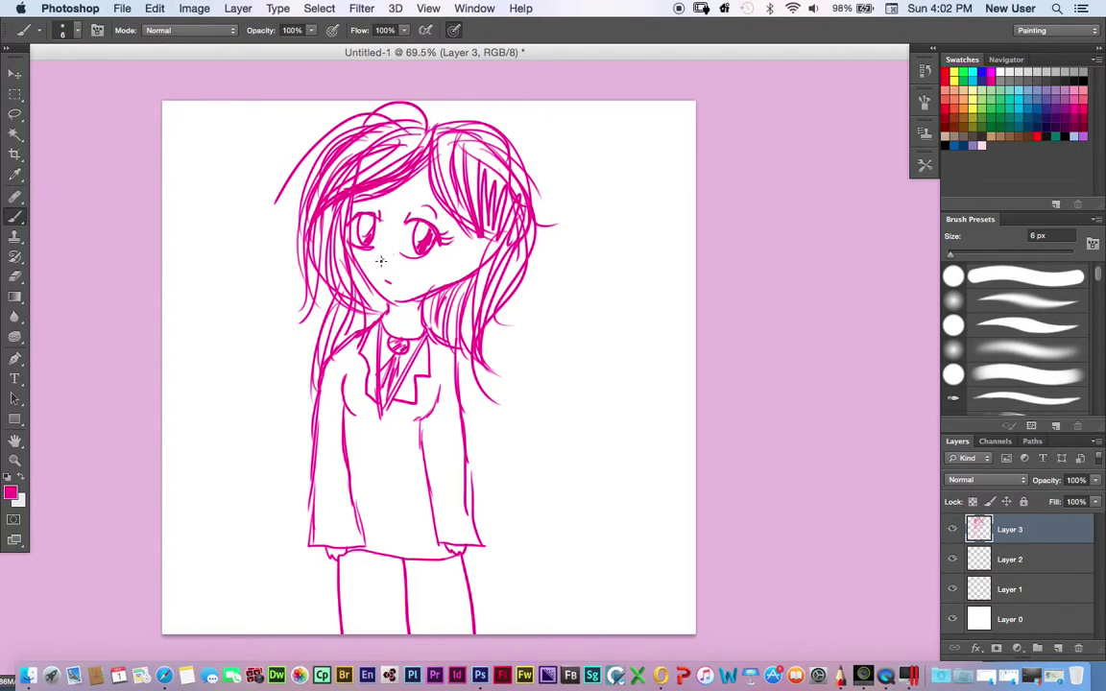
pyautogui.moveTo(461, 195); pyautogui.dragTo(482, 288)
pyautogui.moveTo(468, 217)
pyautogui.mouseDown()
pyautogui.moveTo(485, 286)
pyautogui.moveTo(487, 277)
pyautogui.moveTo(477, 303)
pyautogui.mouseUp()
pyautogui.moveTo(438, 193); pyautogui.dragTo(425, 280)
pyautogui.moveTo(453, 220); pyautogui.dragTo(440, 297)
pyautogui.moveTo(418, 258); pyautogui.dragTo(403, 311)
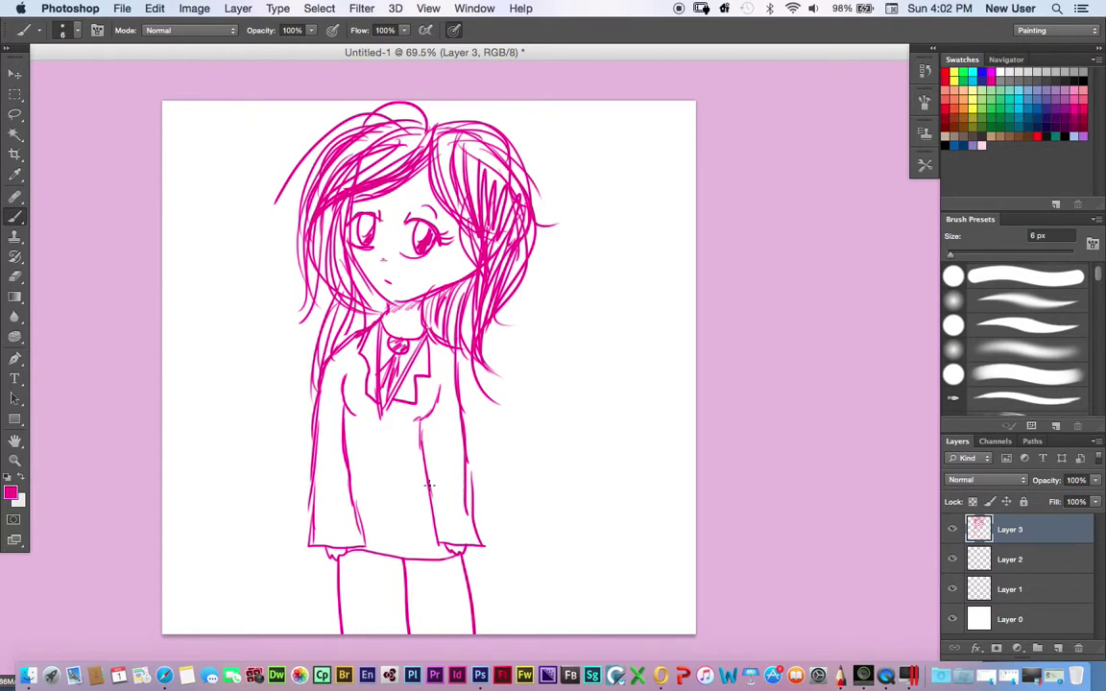
# Step: Rework the lower outer edge of the right sleeve
pyautogui.moveTo(461, 471)
pyautogui.mouseDown()
pyautogui.moveTo(457, 527)
pyautogui.moveTo(475, 516)
pyautogui.mouseUp()
pyautogui.moveTo(468, 466); pyautogui.dragTo(474, 518)
# Step: On Layer 2, set a 79 px brush with a pink colour and paint a first patch in the bangs
pyautogui.click(986, 557)
pyautogui.click(1023, 92)
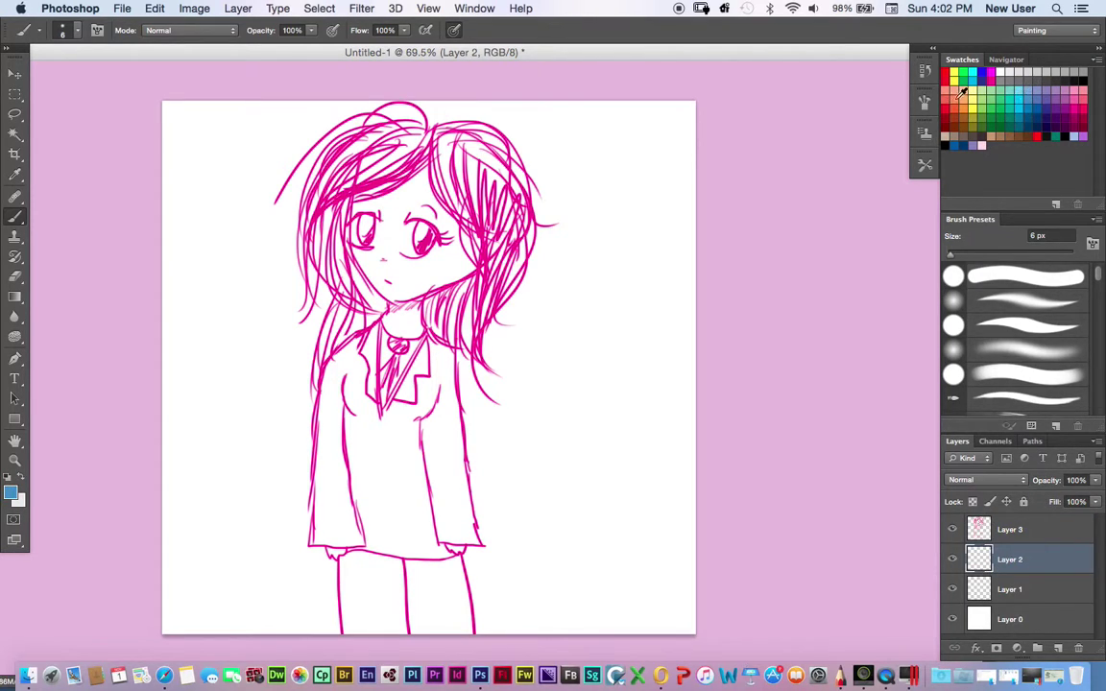
pyautogui.click(965, 80)
pyautogui.click(79, 34)
pyautogui.moveTo(24, 73); pyautogui.dragTo(84, 81)
pyautogui.moveTo(368, 144)
pyautogui.mouseDown()
pyautogui.moveTo(347, 144)
pyautogui.moveTo(388, 158)
pyautogui.mouseUp()
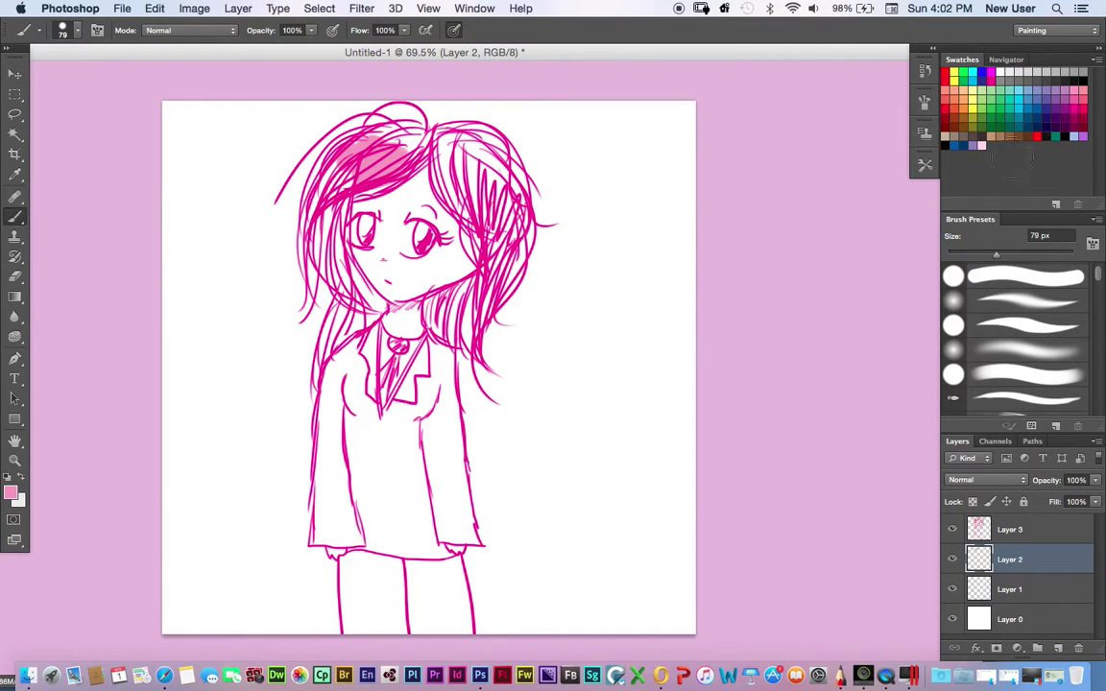
# Step: Save the current pink as a new colour swatch named Swatch 12
pyautogui.click(989, 147)
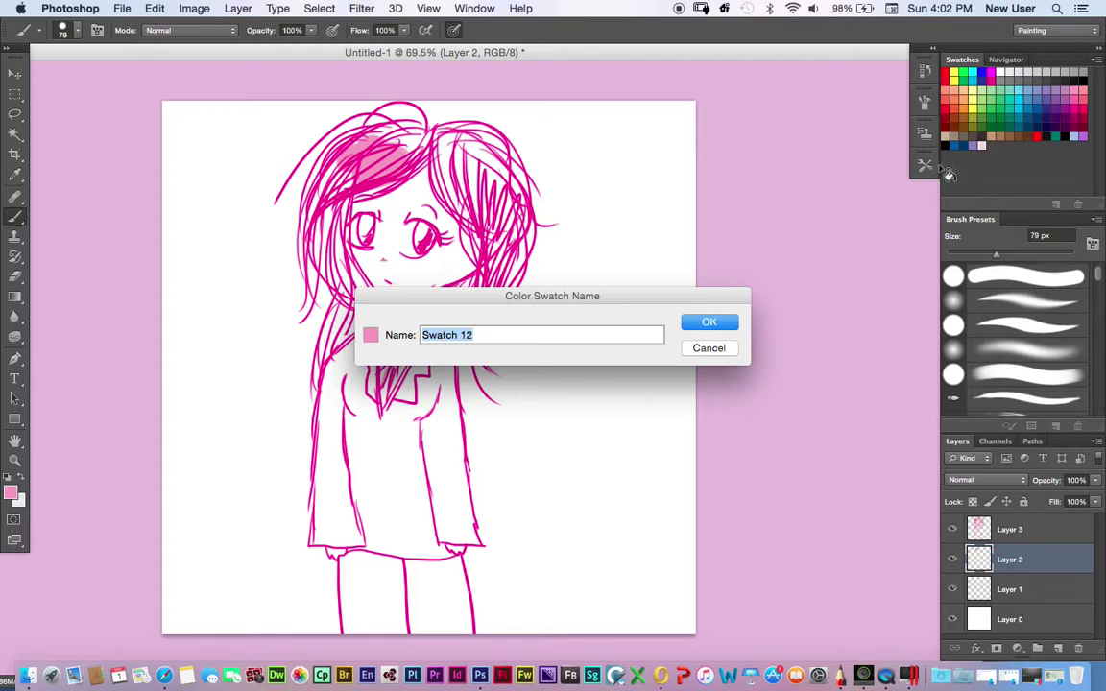
pyautogui.click(708, 320)
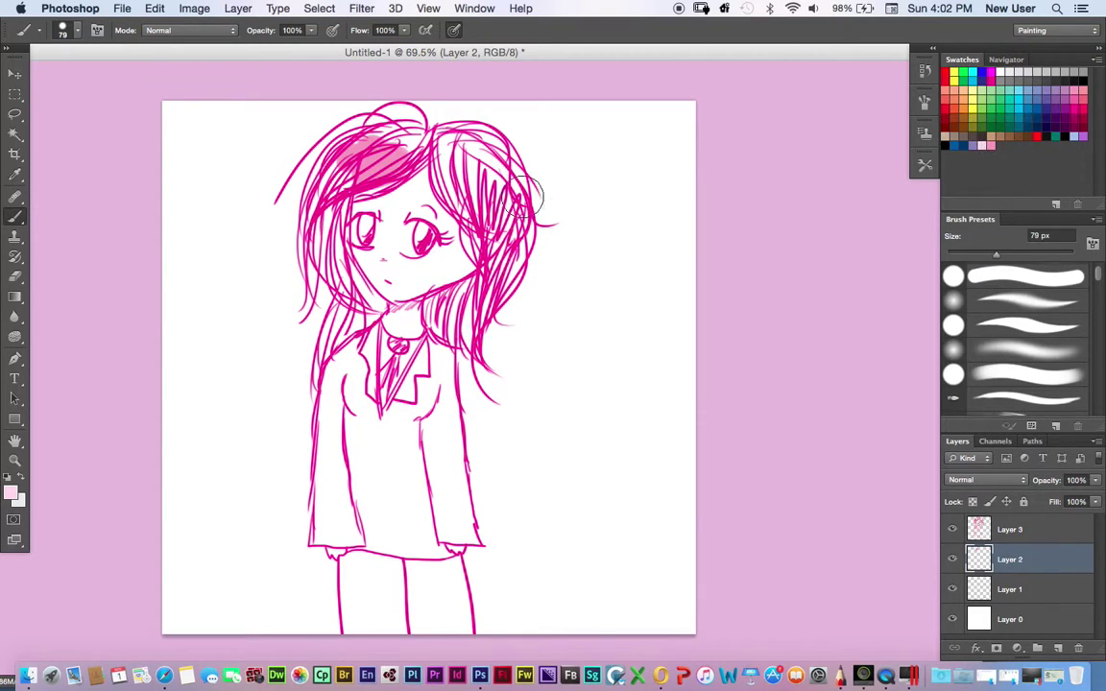
# Step: Paint all of the hair pale pink on Layer 2, covering the bangs, side locks and crown tuft
pyautogui.moveTo(364, 173)
pyautogui.mouseDown()
pyautogui.moveTo(317, 149)
pyautogui.moveTo(293, 197)
pyautogui.moveTo(292, 254)
pyautogui.moveTo(358, 292)
pyautogui.moveTo(299, 246)
pyautogui.moveTo(298, 182)
pyautogui.moveTo(373, 307)
pyautogui.moveTo(336, 277)
pyautogui.moveTo(309, 290)
pyautogui.moveTo(318, 368)
pyautogui.moveTo(337, 307)
pyautogui.moveTo(334, 329)
pyautogui.mouseUp()
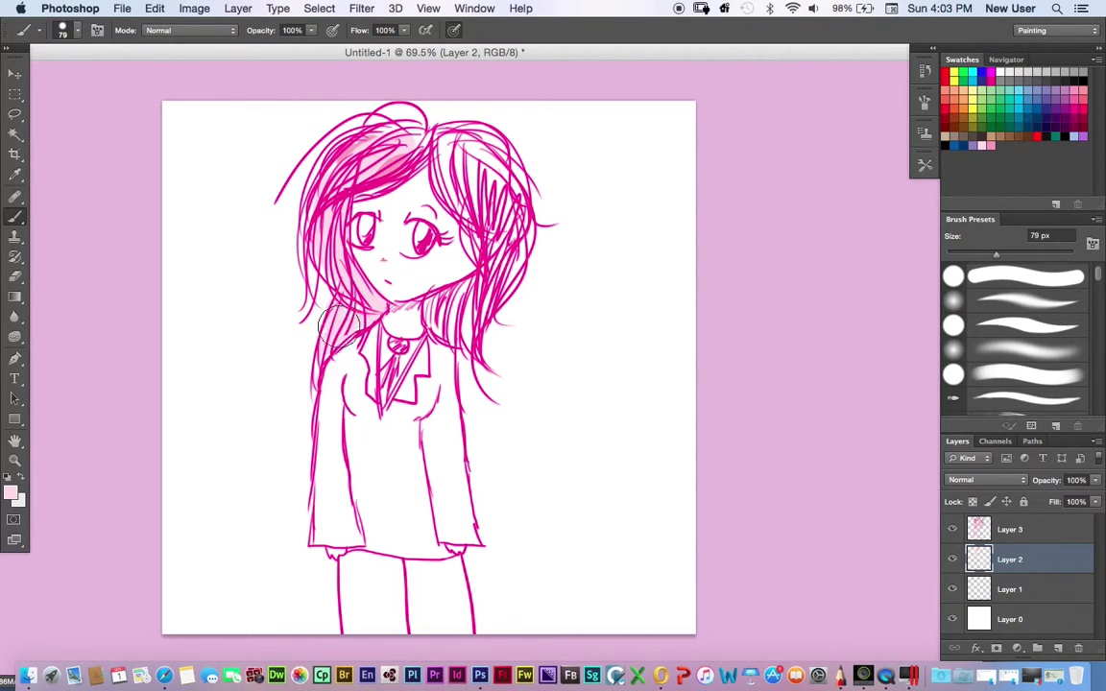
pyautogui.moveTo(435, 317)
pyautogui.mouseDown()
pyautogui.moveTo(393, 284)
pyautogui.moveTo(422, 307)
pyautogui.moveTo(422, 288)
pyautogui.moveTo(451, 325)
pyautogui.moveTo(398, 278)
pyautogui.moveTo(437, 254)
pyautogui.moveTo(521, 236)
pyautogui.moveTo(427, 178)
pyautogui.moveTo(470, 247)
pyautogui.moveTo(471, 220)
pyautogui.mouseUp()
pyautogui.moveTo(449, 149)
pyautogui.mouseDown()
pyautogui.moveTo(398, 113)
pyautogui.moveTo(386, 126)
pyautogui.moveTo(470, 144)
pyautogui.moveTo(504, 171)
pyautogui.moveTo(506, 205)
pyautogui.moveTo(495, 156)
pyautogui.moveTo(460, 146)
pyautogui.moveTo(500, 194)
pyautogui.moveTo(506, 175)
pyautogui.moveTo(442, 144)
pyautogui.moveTo(407, 151)
pyautogui.moveTo(459, 163)
pyautogui.moveTo(463, 192)
pyautogui.mouseUp()
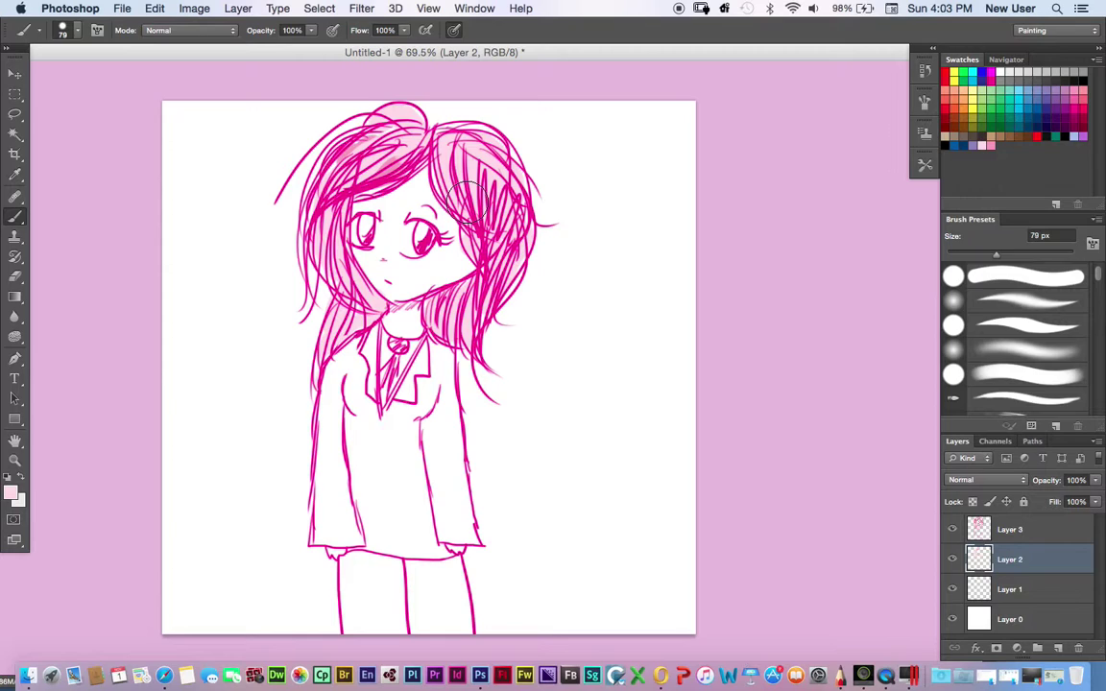
pyautogui.moveTo(409, 185)
pyautogui.mouseDown()
pyautogui.moveTo(407, 151)
pyautogui.moveTo(376, 175)
pyautogui.mouseUp()
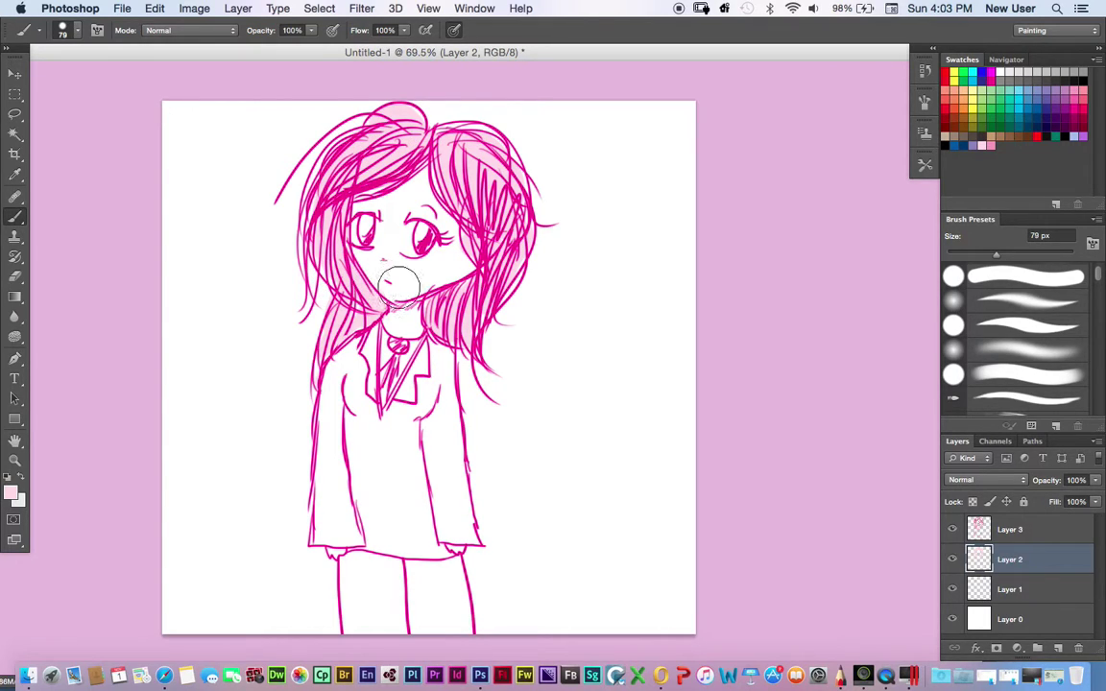
pyautogui.moveTo(478, 316)
pyautogui.mouseDown()
pyautogui.moveTo(510, 261)
pyautogui.moveTo(506, 299)
pyautogui.moveTo(512, 220)
pyautogui.mouseUp()
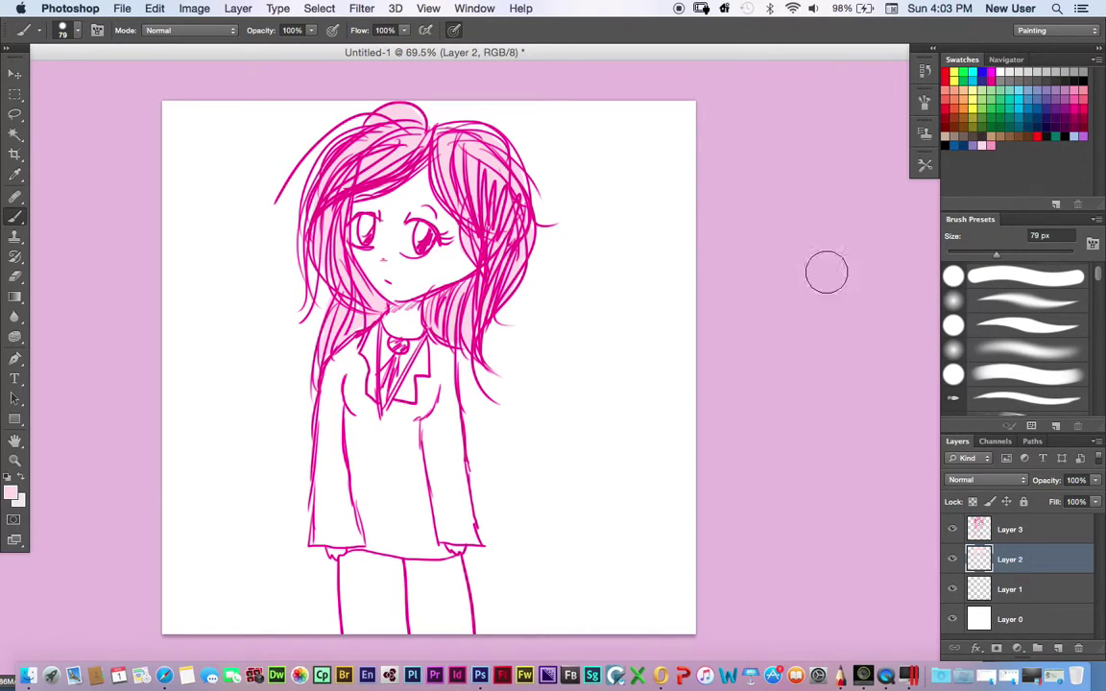
# Step: Paint the jacket body and sleeves muted purple on Layer 1
pyautogui.click(1003, 589)
pyautogui.click(1049, 99)
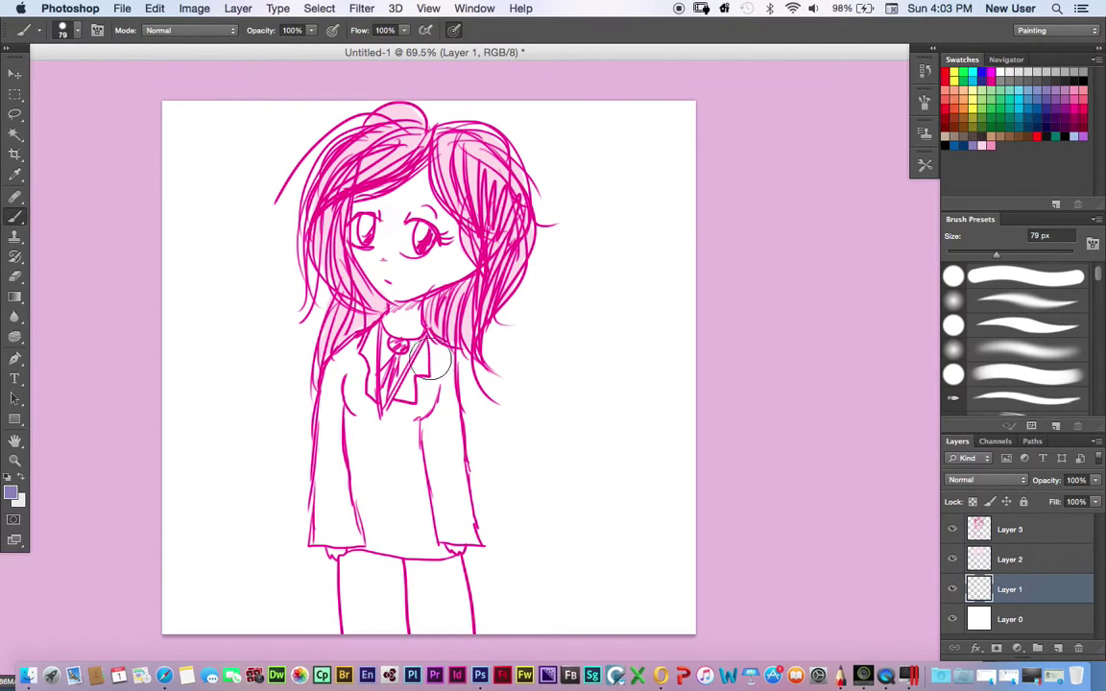
pyautogui.moveTo(347, 365)
pyautogui.mouseDown()
pyautogui.moveTo(339, 452)
pyautogui.moveTo(334, 432)
pyautogui.moveTo(347, 394)
pyautogui.moveTo(332, 525)
pyautogui.moveTo(350, 478)
pyautogui.moveTo(363, 520)
pyautogui.moveTo(346, 479)
pyautogui.moveTo(355, 538)
pyautogui.moveTo(317, 551)
pyautogui.moveTo(332, 382)
pyautogui.moveTo(331, 414)
pyautogui.moveTo(356, 351)
pyautogui.moveTo(334, 376)
pyautogui.moveTo(331, 365)
pyautogui.moveTo(358, 344)
pyautogui.moveTo(353, 396)
pyautogui.moveTo(357, 362)
pyautogui.moveTo(369, 417)
pyautogui.moveTo(364, 401)
pyautogui.moveTo(354, 405)
pyautogui.moveTo(332, 446)
pyautogui.moveTo(339, 419)
pyautogui.moveTo(332, 528)
pyautogui.moveTo(434, 557)
pyautogui.moveTo(449, 547)
pyautogui.moveTo(408, 546)
pyautogui.moveTo(366, 515)
pyautogui.moveTo(352, 439)
pyautogui.moveTo(357, 409)
pyautogui.moveTo(376, 435)
pyautogui.moveTo(386, 420)
pyautogui.moveTo(424, 412)
pyautogui.moveTo(421, 380)
pyautogui.moveTo(436, 386)
pyautogui.moveTo(433, 341)
pyautogui.moveTo(452, 404)
pyautogui.moveTo(439, 413)
pyautogui.moveTo(445, 527)
pyautogui.moveTo(379, 461)
pyautogui.moveTo(369, 422)
pyautogui.moveTo(451, 477)
pyautogui.moveTo(483, 523)
pyautogui.moveTo(357, 480)
pyautogui.moveTo(309, 495)
pyautogui.moveTo(351, 345)
pyautogui.moveTo(325, 334)
pyautogui.moveTo(409, 407)
pyautogui.moveTo(321, 307)
pyautogui.moveTo(321, 341)
pyautogui.moveTo(403, 422)
pyautogui.moveTo(350, 445)
pyautogui.mouseUp()
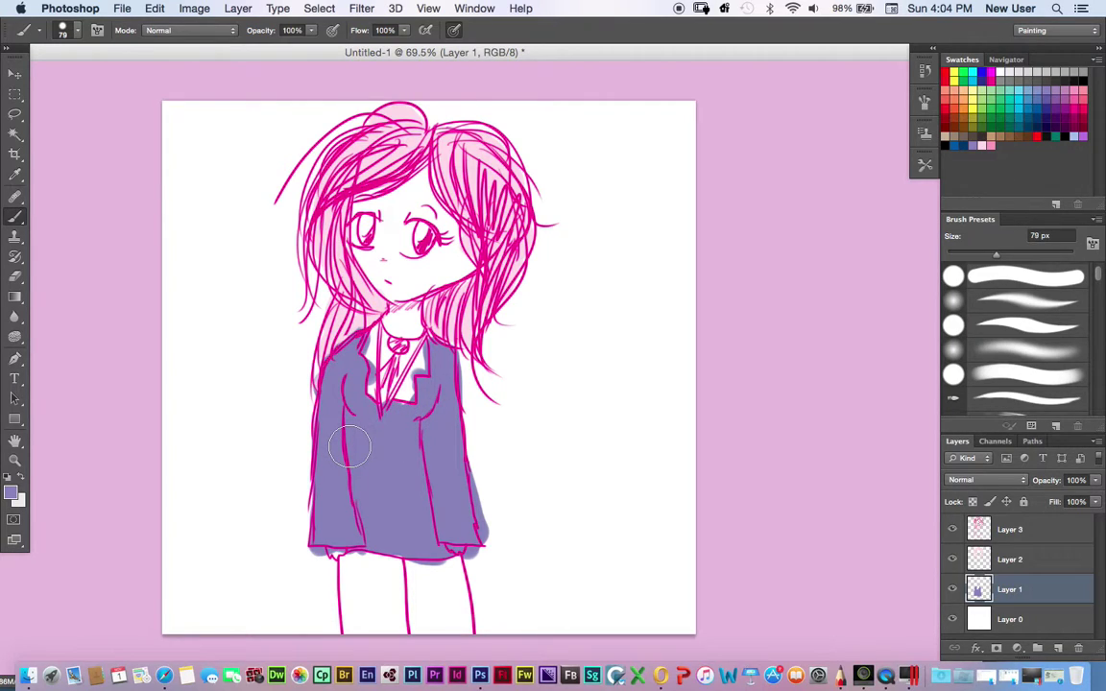
# Step: Erase the purple paint that spills outside the sleeve and hem outlines
pyautogui.moveTo(484, 503); pyautogui.dragTo(486, 514)
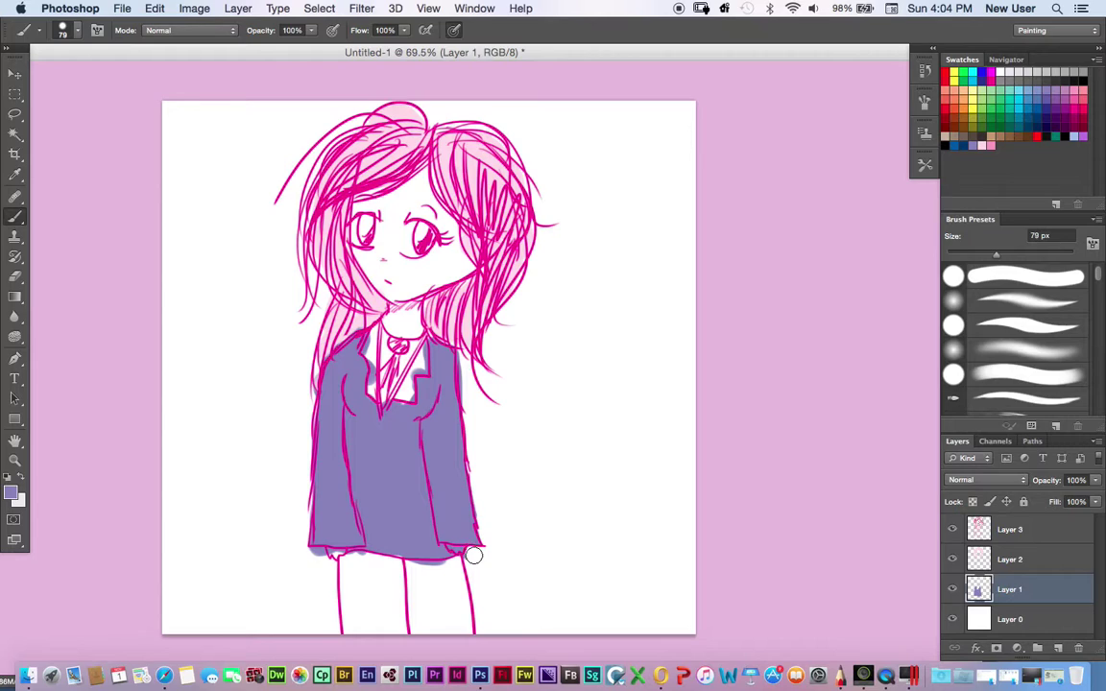
pyautogui.moveTo(449, 564); pyautogui.dragTo(392, 558)
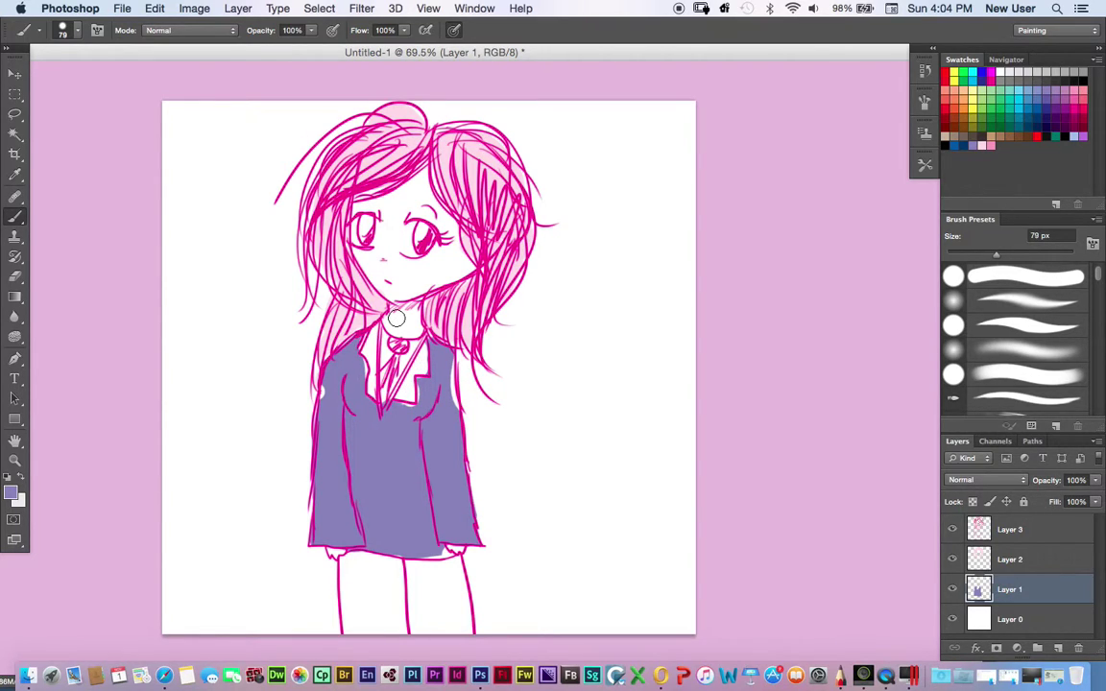
# Step: Paint both jacket lapels mauve on Layer 2 with a 47 px brush
pyautogui.click(1039, 527)
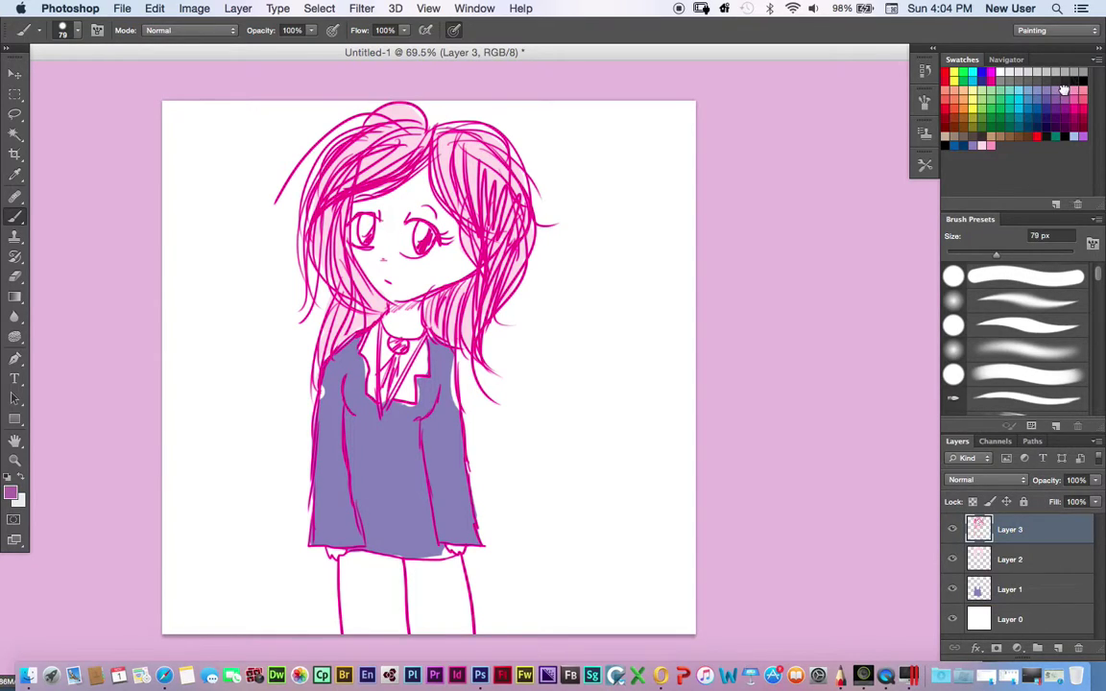
pyautogui.click(72, 31)
pyautogui.moveTo(79, 82); pyautogui.dragTo(56, 90)
pyautogui.click(376, 346)
pyautogui.moveTo(372, 346); pyautogui.dragTo(365, 353)
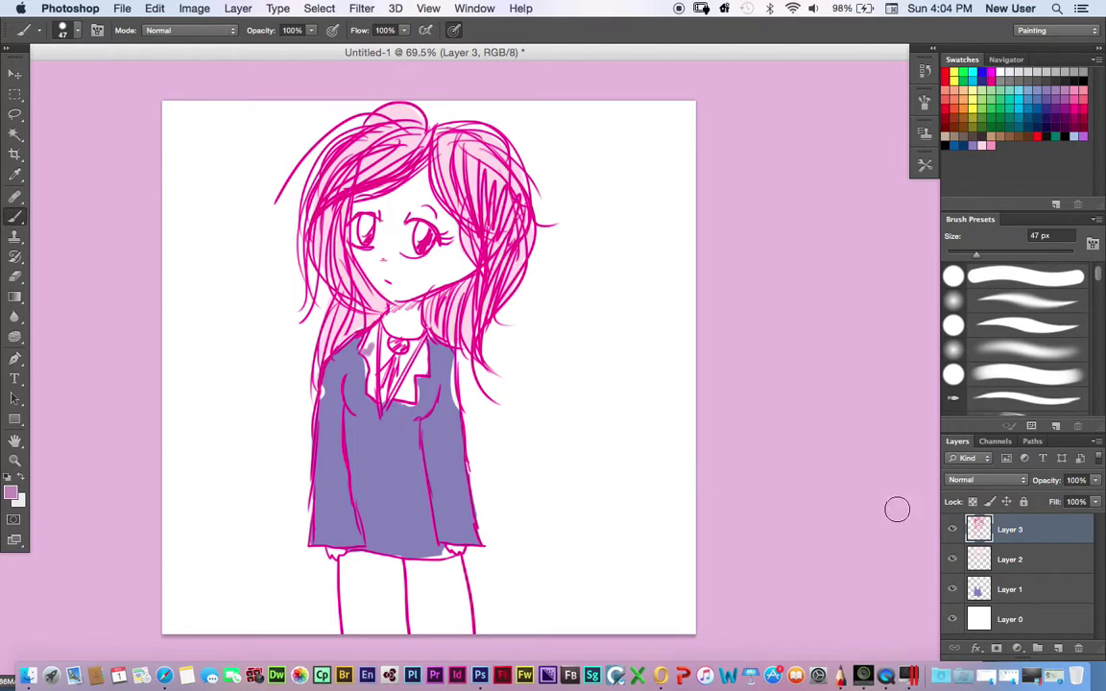
pyautogui.click(1020, 570)
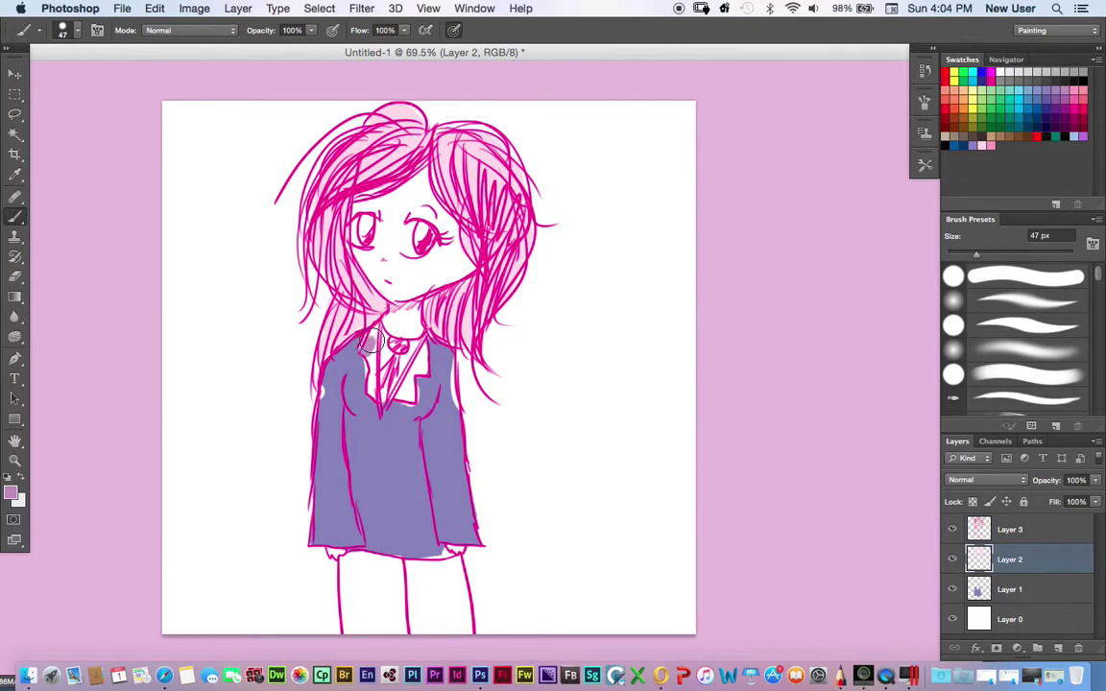
pyautogui.moveTo(372, 333); pyautogui.dragTo(370, 385)
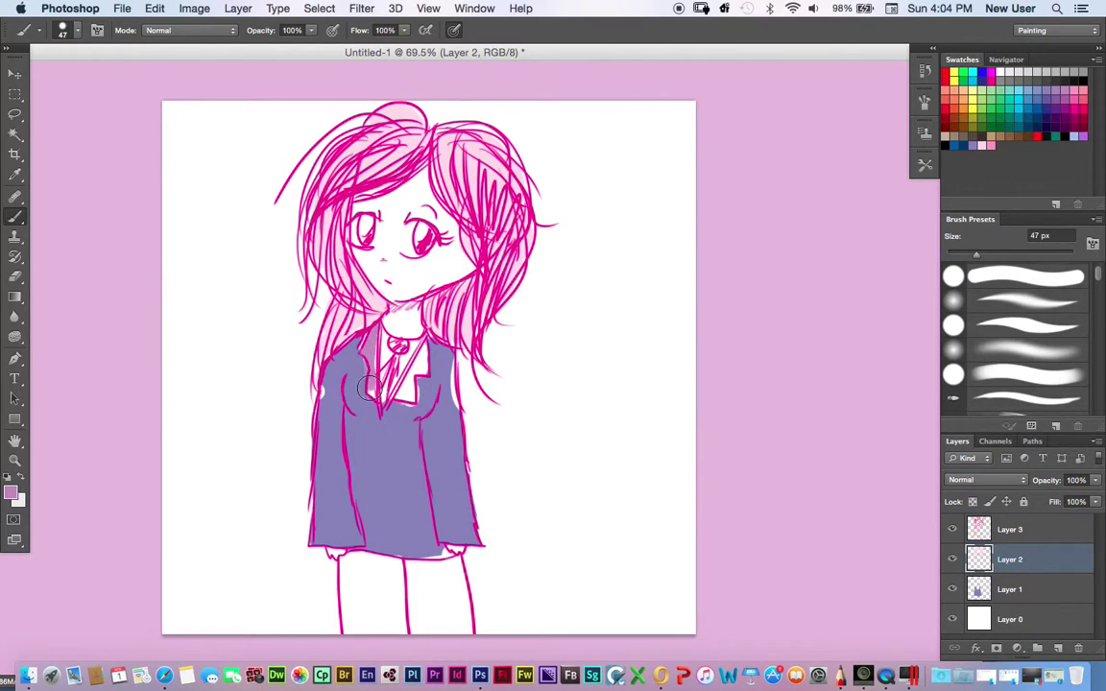
pyautogui.press('super+z')
pyautogui.moveTo(403, 389); pyautogui.dragTo(423, 345)
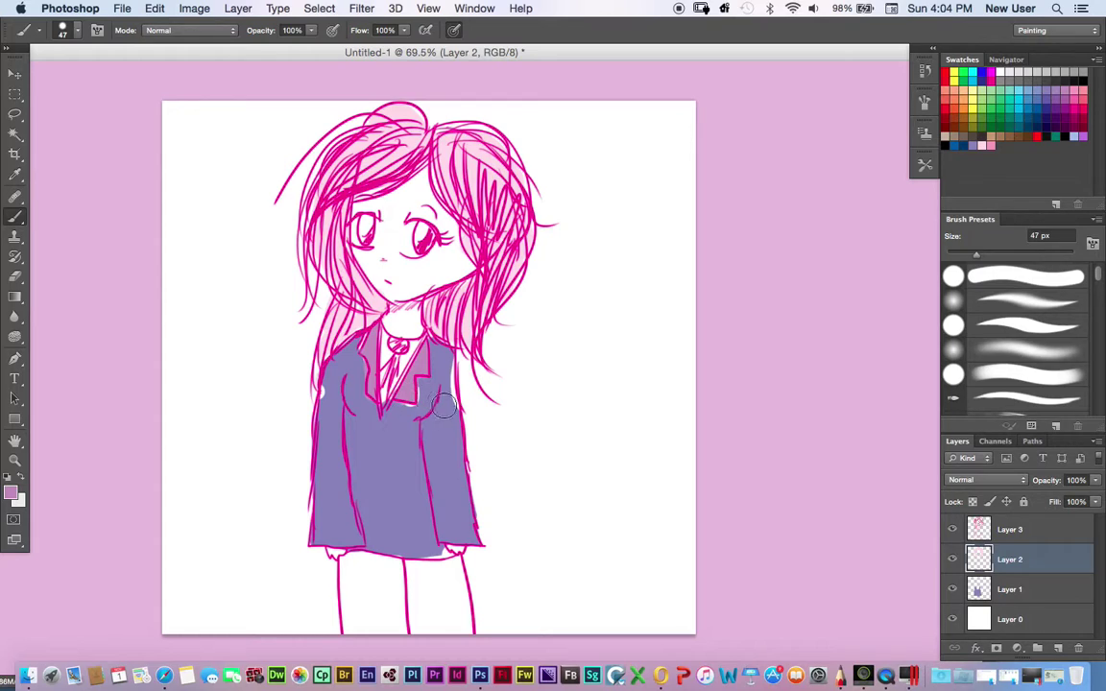
# Step: Delete Layer 1 with the purple jacket paint and make Layer 2 active
pyautogui.click(995, 601)
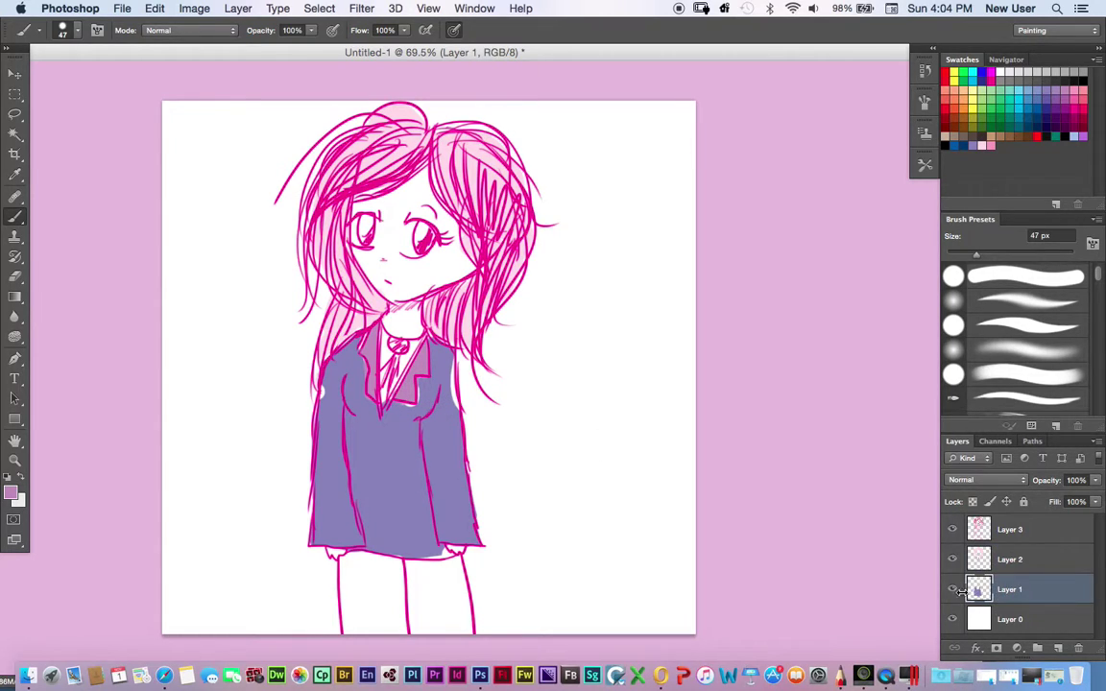
pyautogui.press('Delete')
pyautogui.click(983, 561)
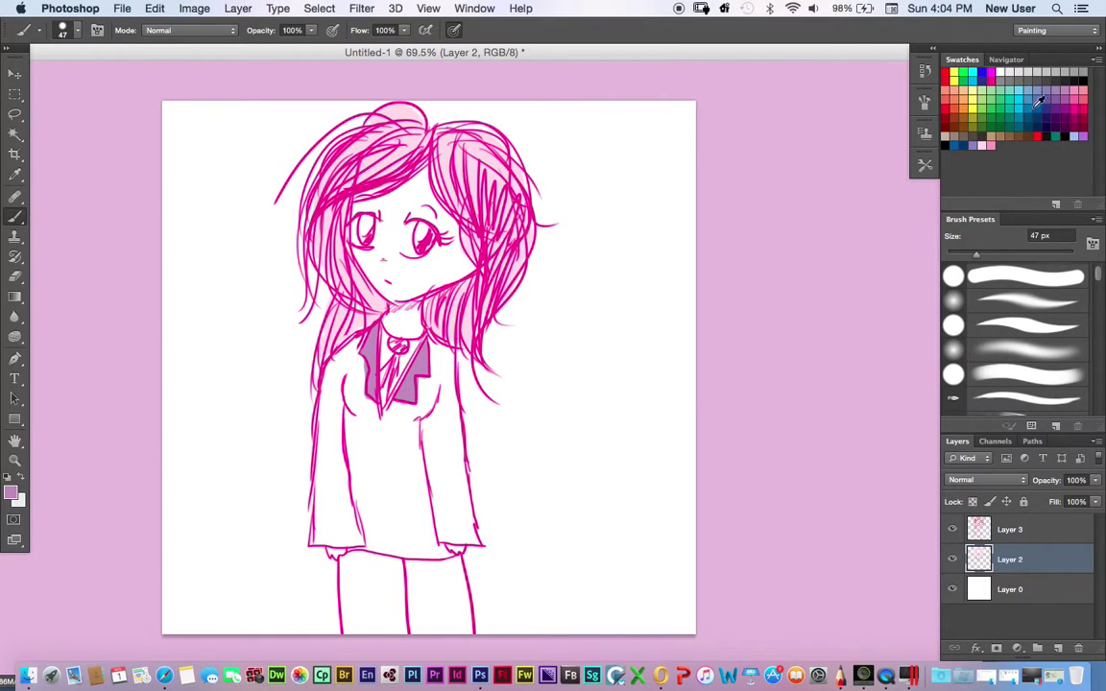
# Step: Paint the jacket body, both sleeves and the hem light blue on Layer 2
pyautogui.click(1076, 135)
pyautogui.moveTo(337, 376)
pyautogui.mouseDown()
pyautogui.moveTo(319, 541)
pyautogui.moveTo(353, 546)
pyautogui.moveTo(331, 526)
pyautogui.moveTo(344, 521)
pyautogui.moveTo(320, 520)
pyautogui.moveTo(331, 475)
pyautogui.moveTo(338, 505)
pyautogui.moveTo(315, 540)
pyautogui.moveTo(325, 393)
pyautogui.moveTo(361, 334)
pyautogui.mouseUp()
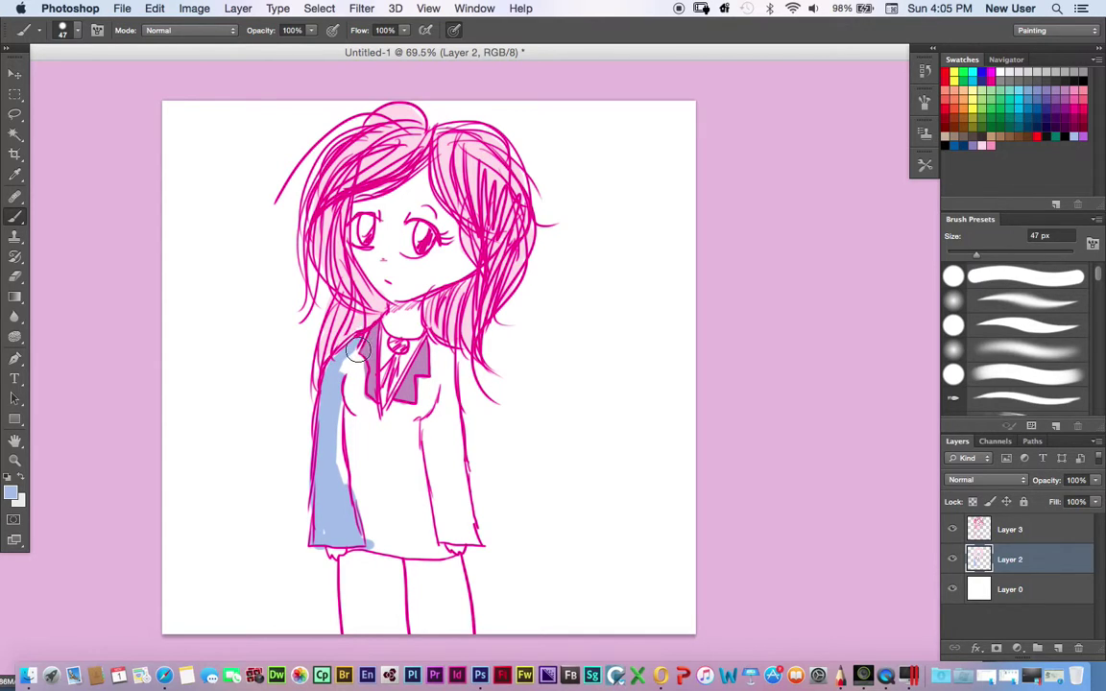
pyautogui.moveTo(362, 337)
pyautogui.mouseDown()
pyautogui.moveTo(337, 385)
pyautogui.moveTo(346, 483)
pyautogui.moveTo(328, 415)
pyautogui.moveTo(328, 493)
pyautogui.moveTo(316, 481)
pyautogui.moveTo(358, 541)
pyautogui.moveTo(449, 557)
pyautogui.moveTo(459, 533)
pyautogui.moveTo(477, 543)
pyautogui.moveTo(469, 451)
pyautogui.moveTo(436, 526)
pyautogui.moveTo(376, 530)
pyautogui.moveTo(338, 506)
pyautogui.moveTo(455, 531)
pyautogui.moveTo(361, 477)
pyautogui.moveTo(326, 414)
pyautogui.moveTo(329, 451)
pyautogui.mouseUp()
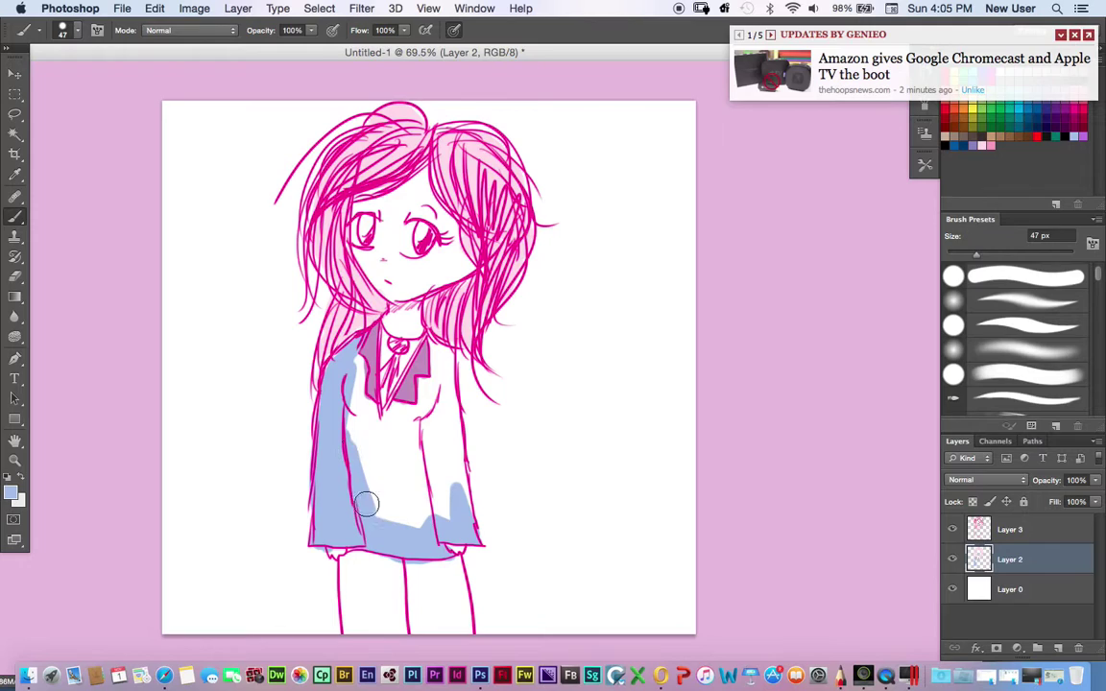
pyautogui.press('Tab')
pyautogui.press('Tab')
pyautogui.moveTo(376, 486)
pyautogui.mouseDown()
pyautogui.moveTo(359, 441)
pyautogui.moveTo(351, 455)
pyautogui.moveTo(361, 363)
pyautogui.moveTo(369, 409)
pyautogui.moveTo(352, 414)
pyautogui.moveTo(335, 360)
pyautogui.mouseUp()
pyautogui.moveTo(367, 409)
pyautogui.mouseDown()
pyautogui.moveTo(403, 406)
pyautogui.moveTo(391, 401)
pyautogui.moveTo(416, 408)
pyautogui.moveTo(432, 369)
pyautogui.moveTo(426, 342)
pyautogui.moveTo(448, 357)
pyautogui.moveTo(443, 350)
pyautogui.moveTo(432, 344)
pyautogui.moveTo(448, 360)
pyautogui.moveTo(465, 519)
pyautogui.moveTo(450, 454)
pyautogui.moveTo(468, 519)
pyautogui.moveTo(444, 369)
pyautogui.moveTo(408, 418)
pyautogui.moveTo(355, 423)
pyautogui.moveTo(401, 531)
pyautogui.moveTo(437, 479)
pyautogui.moveTo(441, 518)
pyautogui.moveTo(436, 410)
pyautogui.moveTo(386, 438)
pyautogui.moveTo(415, 454)
pyautogui.moveTo(408, 485)
pyautogui.moveTo(385, 425)
pyautogui.mouseUp()
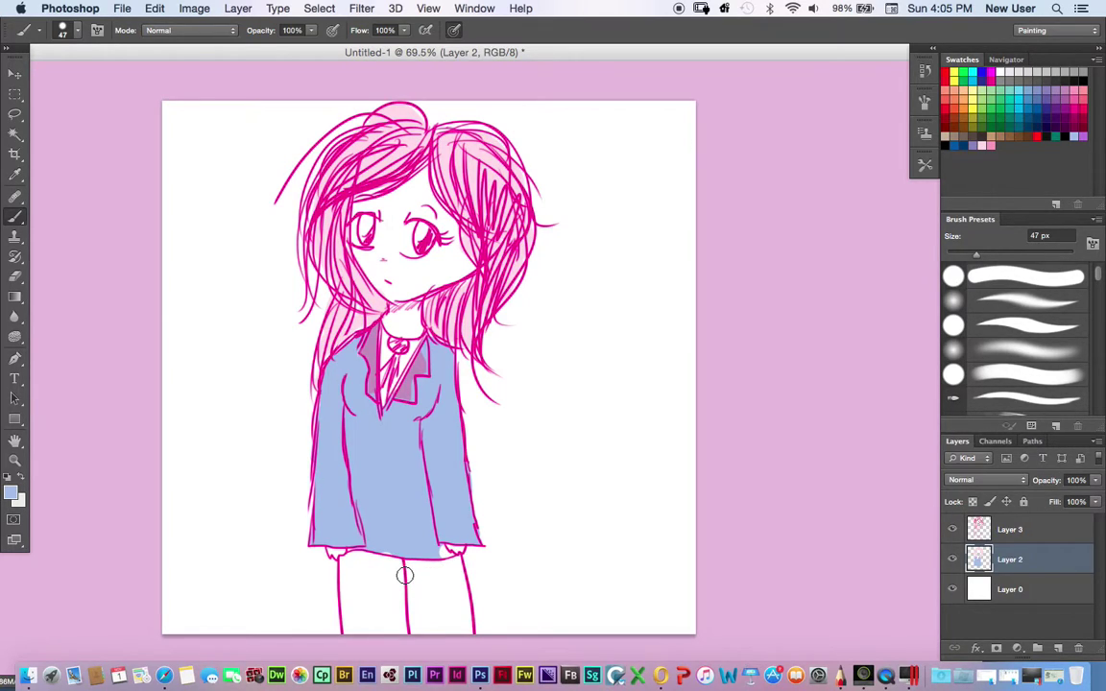
pyautogui.moveTo(388, 546); pyautogui.dragTo(447, 553)
# Step: Sample the mauve from the lapel and repaint both lapels where the blue covers them
pyautogui.click(11, 492)
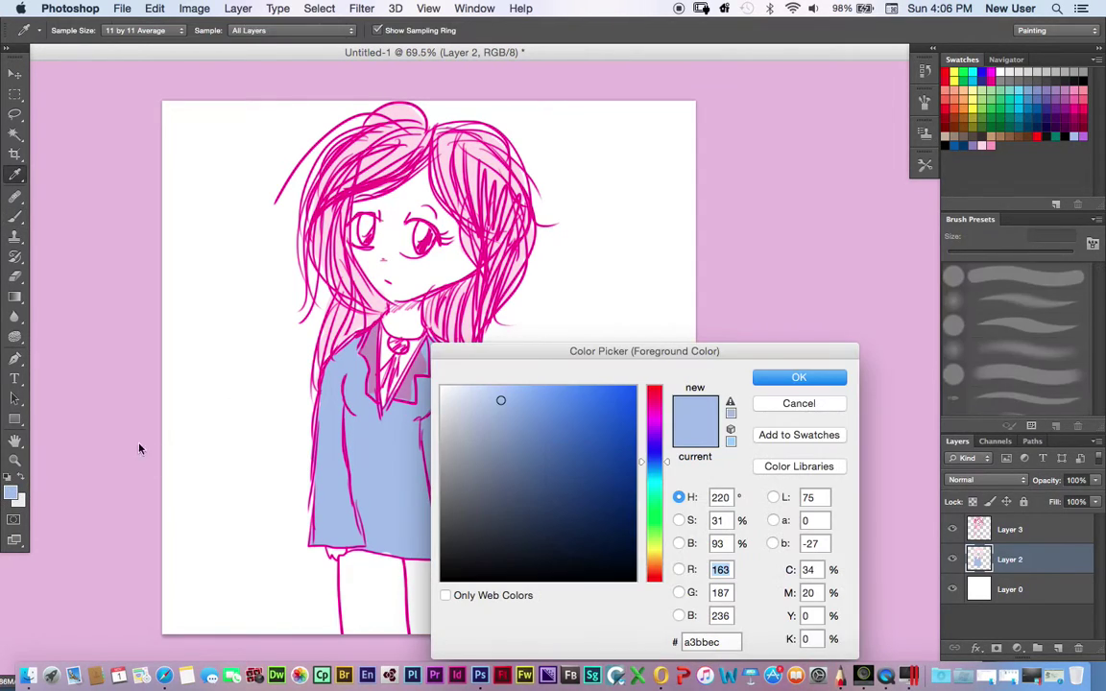
pyautogui.click(376, 354)
pyautogui.press('Return')
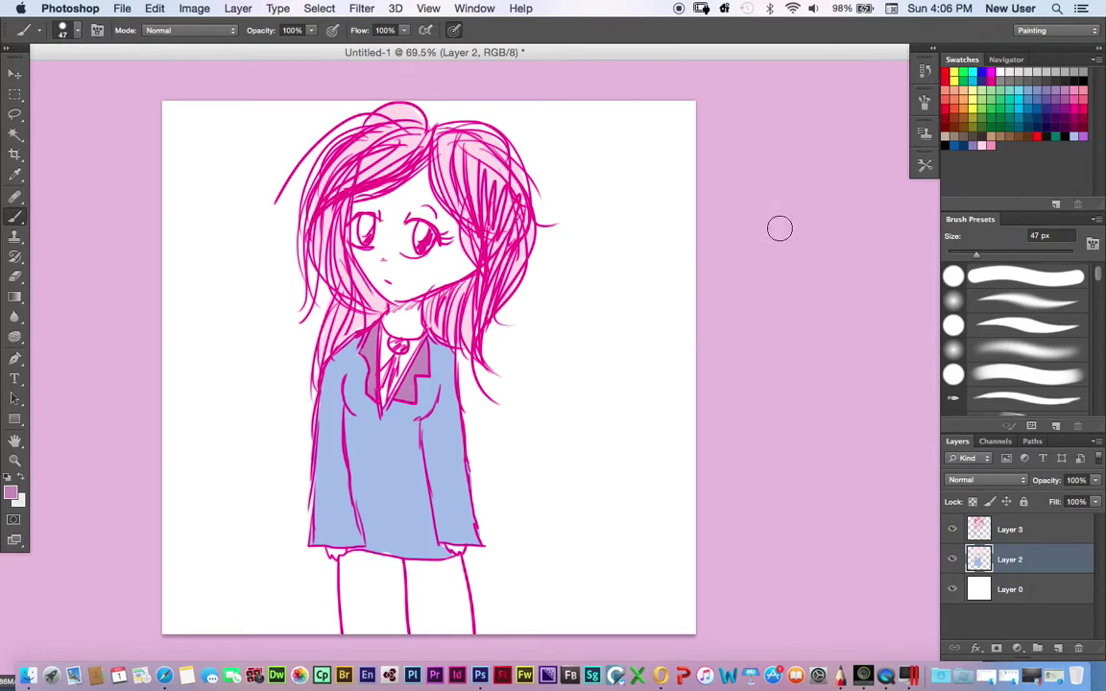
# Step: Merge the line-art layer down into Layer 2 and add a new empty layer directly beneath it
pyautogui.click(1009, 529)
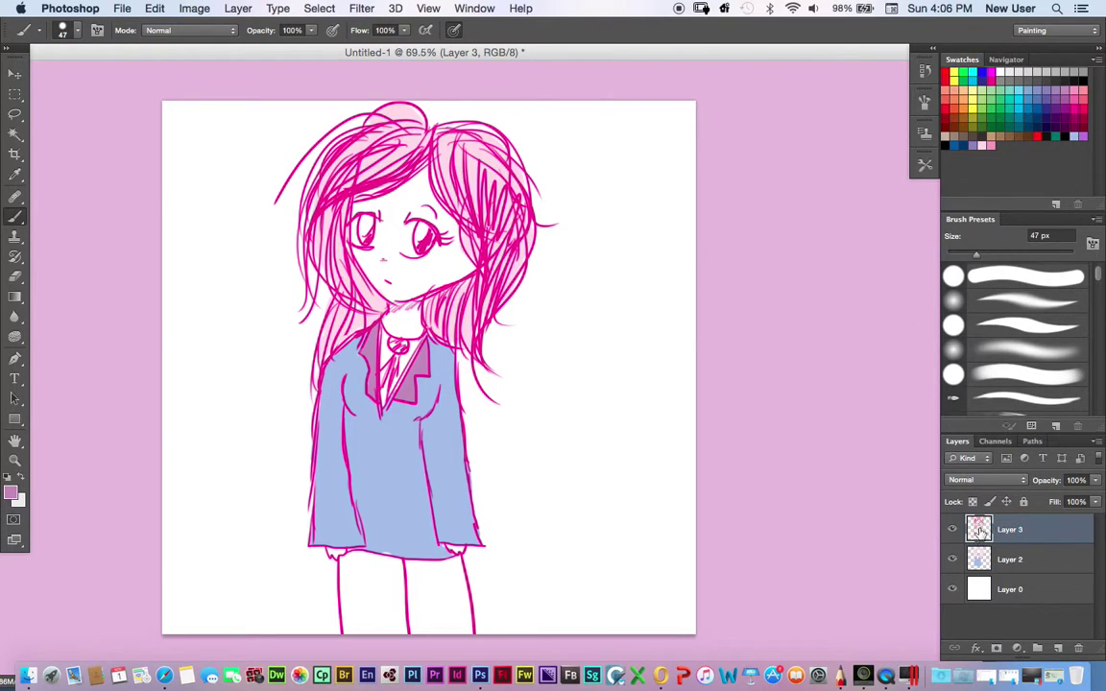
pyautogui.press('super+e')
pyautogui.click(1058, 648)
pyautogui.moveTo(1023, 565); pyautogui.dragTo(1031, 521)
pyautogui.doubleClick(1033, 566)
pyautogui.click(746, 242)
pyautogui.click(744, 241)
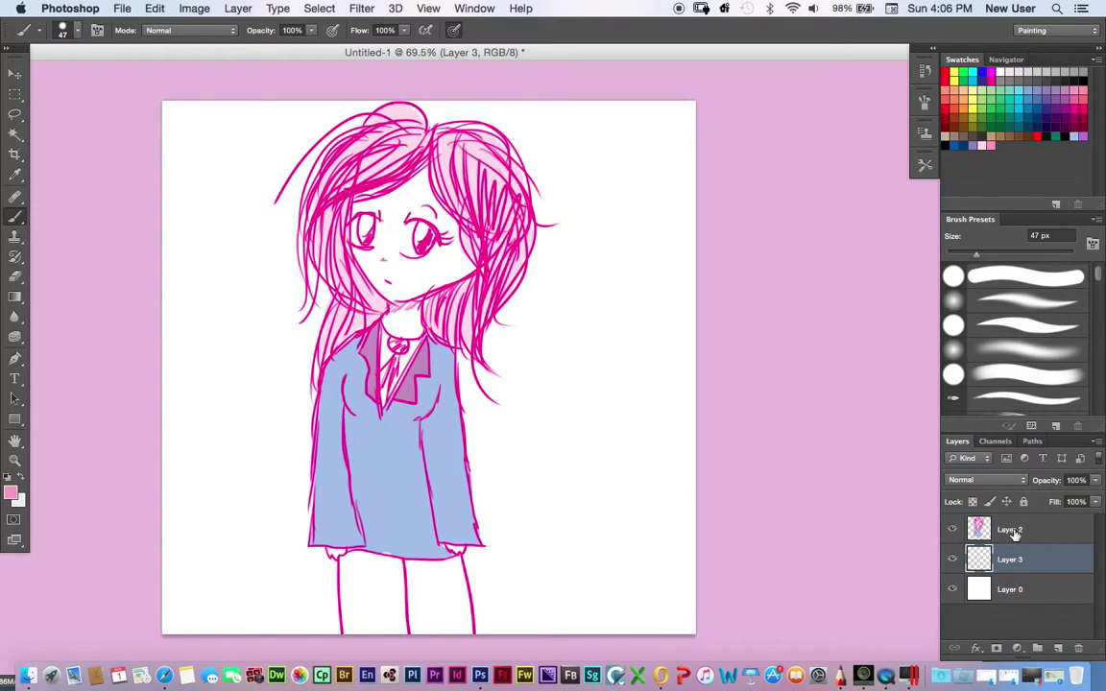
# Step: Paint the face and neck medium pink on Layer 3
pyautogui.click(1075, 94)
pyautogui.moveTo(451, 213)
pyautogui.mouseDown()
pyautogui.moveTo(382, 241)
pyautogui.moveTo(374, 229)
pyautogui.moveTo(366, 259)
pyautogui.moveTo(437, 171)
pyautogui.moveTo(403, 304)
pyautogui.moveTo(418, 290)
pyautogui.moveTo(407, 329)
pyautogui.mouseUp()
pyautogui.moveTo(401, 334)
pyautogui.mouseDown()
pyautogui.moveTo(420, 307)
pyautogui.moveTo(470, 264)
pyautogui.mouseUp()
# Step: Switch the foreground colour to white and paint the insides of both eyes
pyautogui.click(20, 478)
pyautogui.click(8, 477)
pyautogui.click(20, 477)
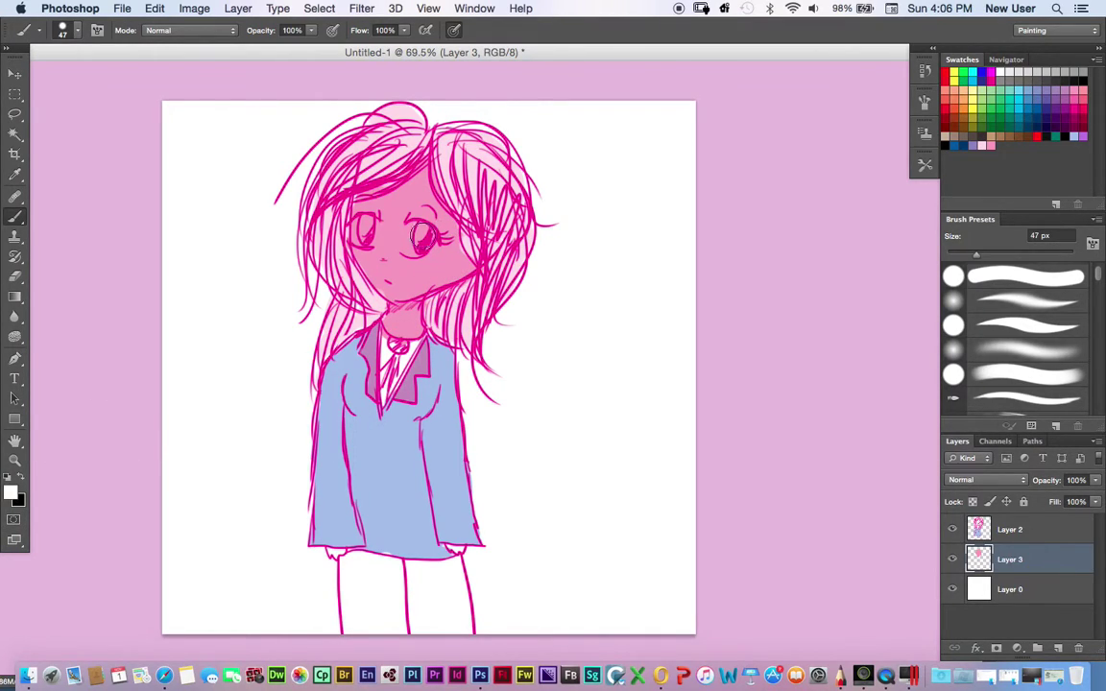
pyautogui.click(418, 229)
pyautogui.moveTo(430, 243)
pyautogui.mouseDown()
pyautogui.moveTo(413, 243)
pyautogui.moveTo(417, 230)
pyautogui.moveTo(423, 239)
pyautogui.mouseUp()
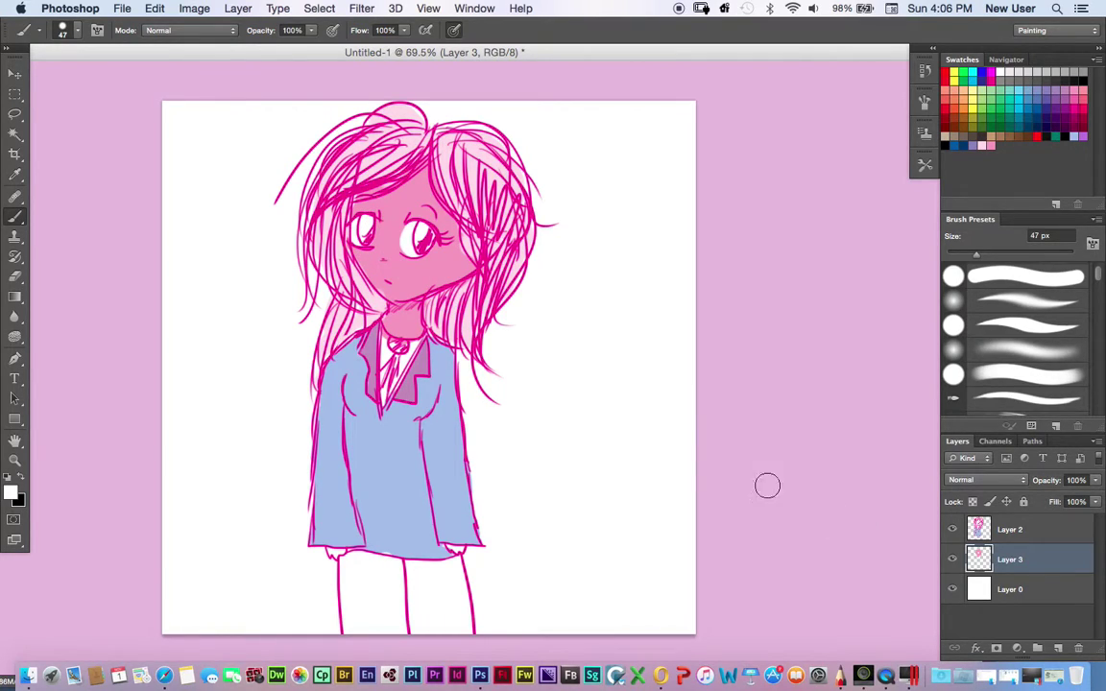
# Step: Set the foreground colour to pink ffbcda and repaint the face and neck with it
pyautogui.click(10, 492)
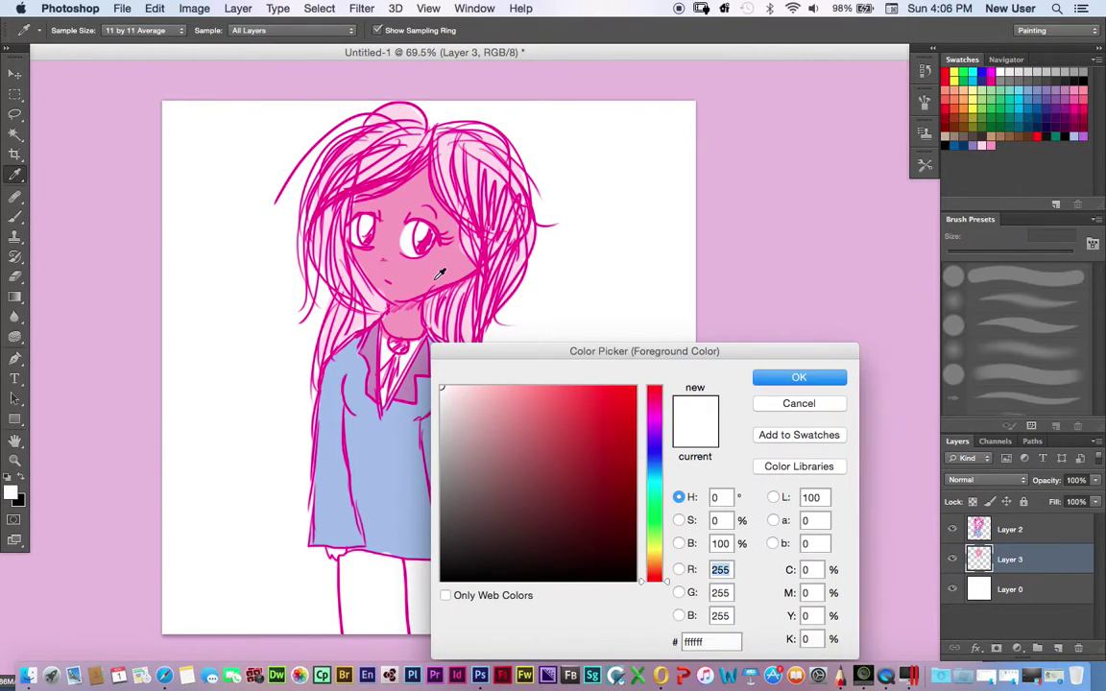
pyautogui.click(395, 247)
pyautogui.moveTo(518, 394); pyautogui.dragTo(491, 386)
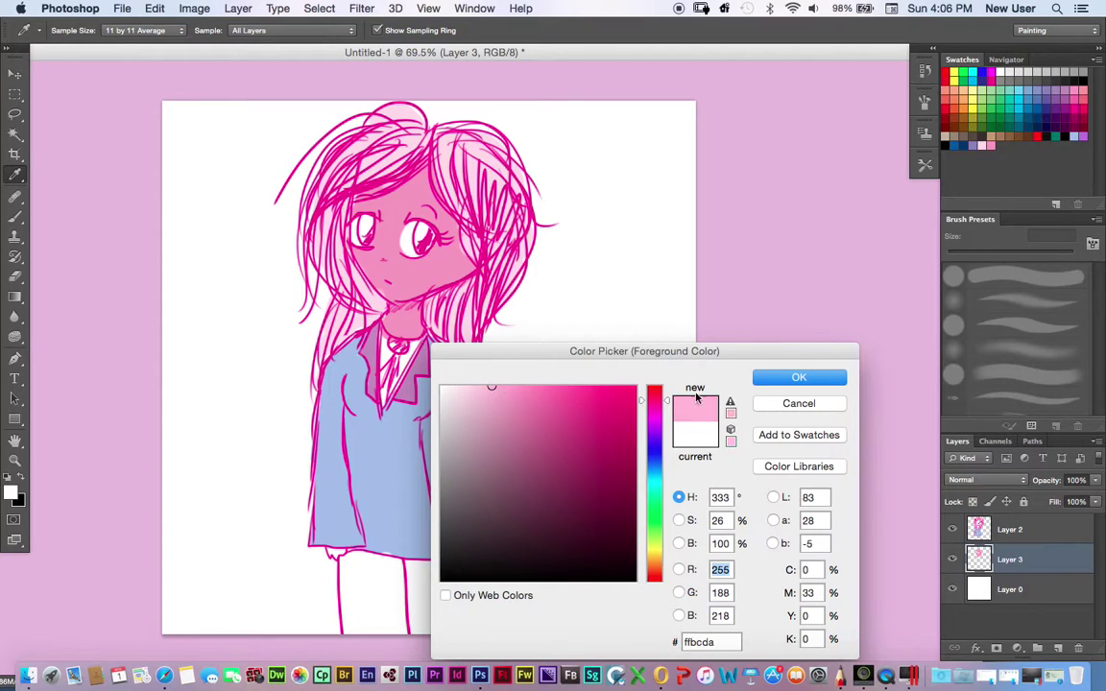
pyautogui.click(779, 382)
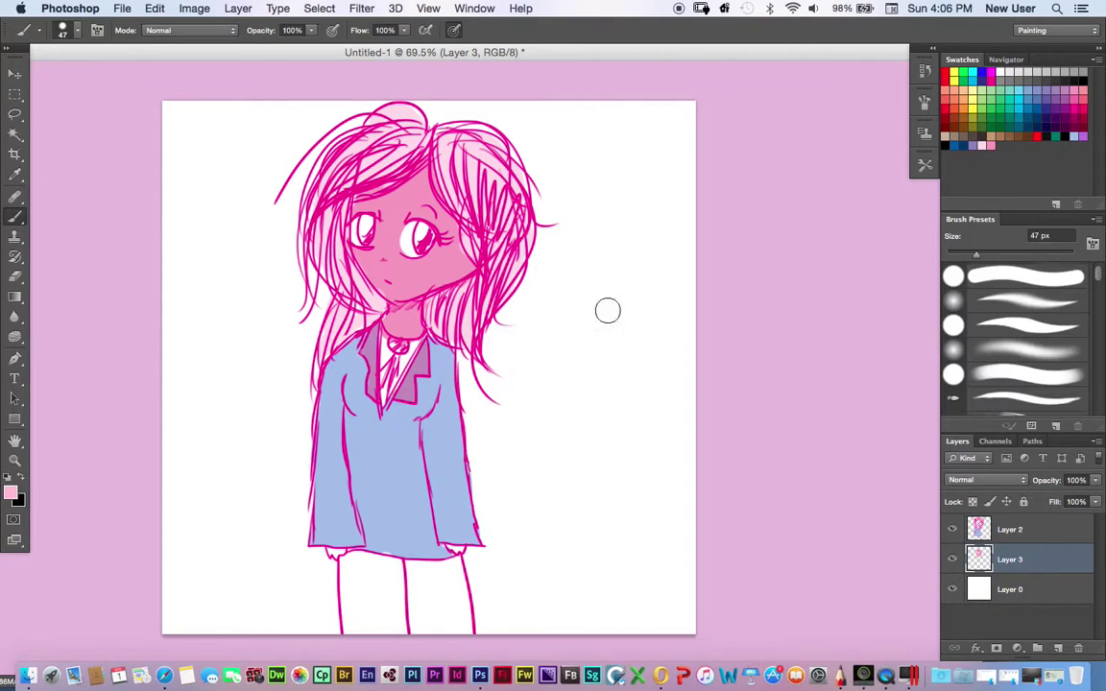
pyautogui.moveTo(403, 196)
pyautogui.mouseDown()
pyautogui.moveTo(367, 199)
pyautogui.moveTo(353, 265)
pyautogui.moveTo(366, 276)
pyautogui.moveTo(441, 192)
pyautogui.moveTo(387, 312)
pyautogui.moveTo(395, 348)
pyautogui.moveTo(454, 227)
pyautogui.moveTo(439, 336)
pyautogui.mouseUp()
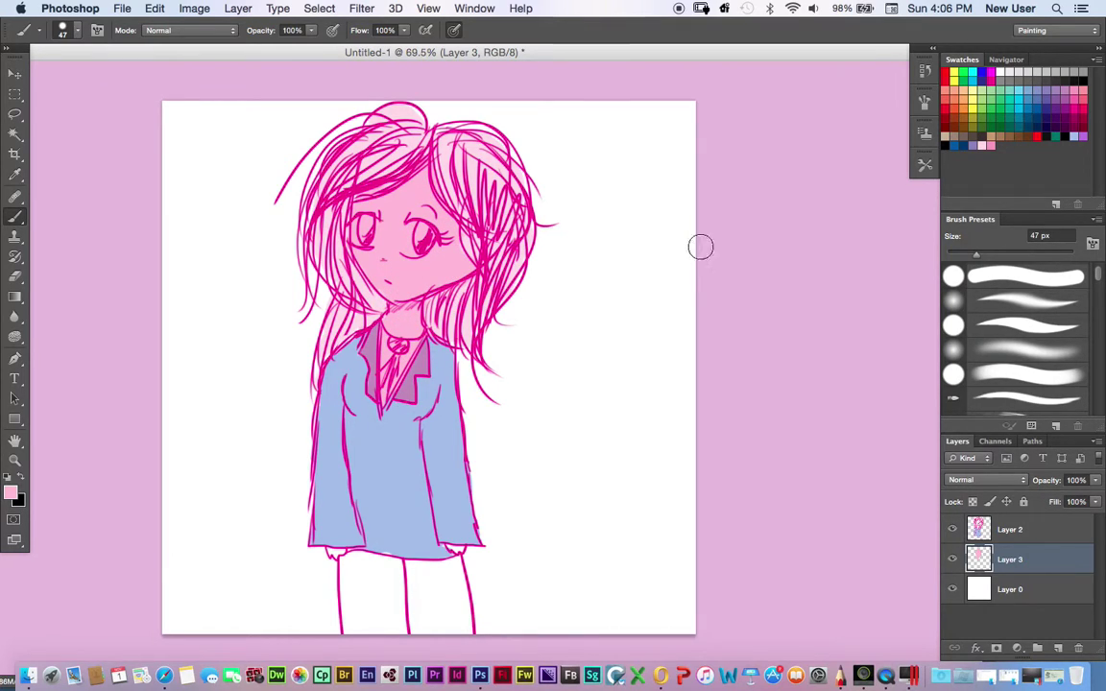
# Step: Choose a paler pink and repaint the face and neck on Layer 3
pyautogui.click(10, 492)
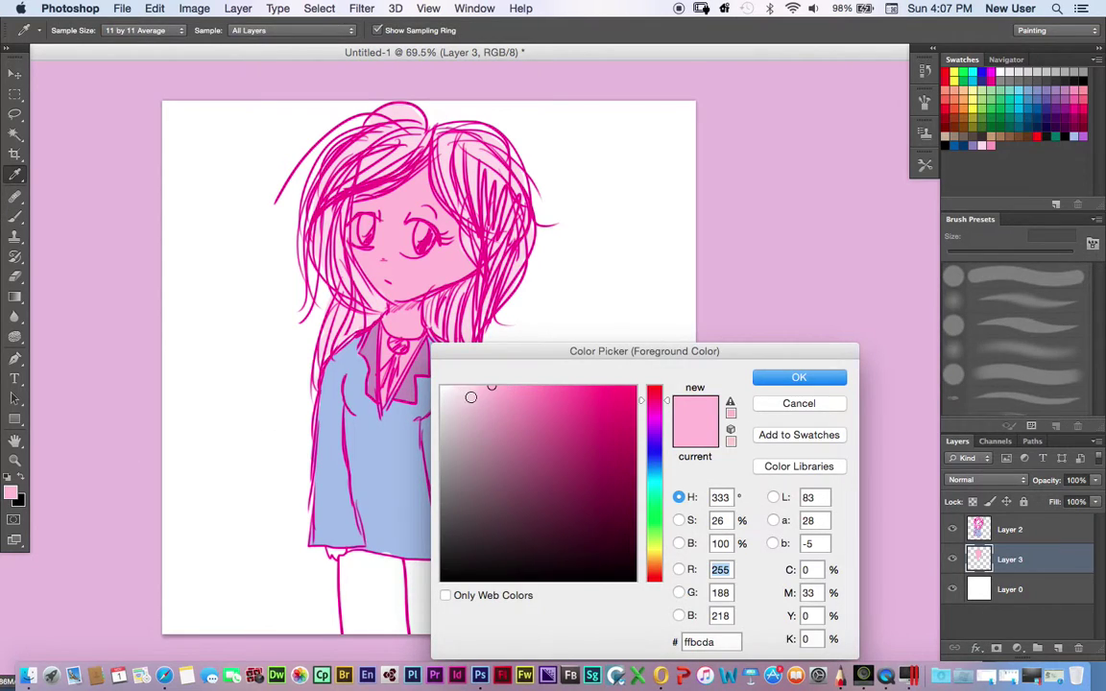
pyautogui.click(468, 397)
pyautogui.click(799, 377)
pyautogui.moveTo(380, 197)
pyautogui.mouseDown()
pyautogui.moveTo(370, 300)
pyautogui.moveTo(394, 304)
pyautogui.moveTo(447, 248)
pyautogui.moveTo(437, 297)
pyautogui.mouseUp()
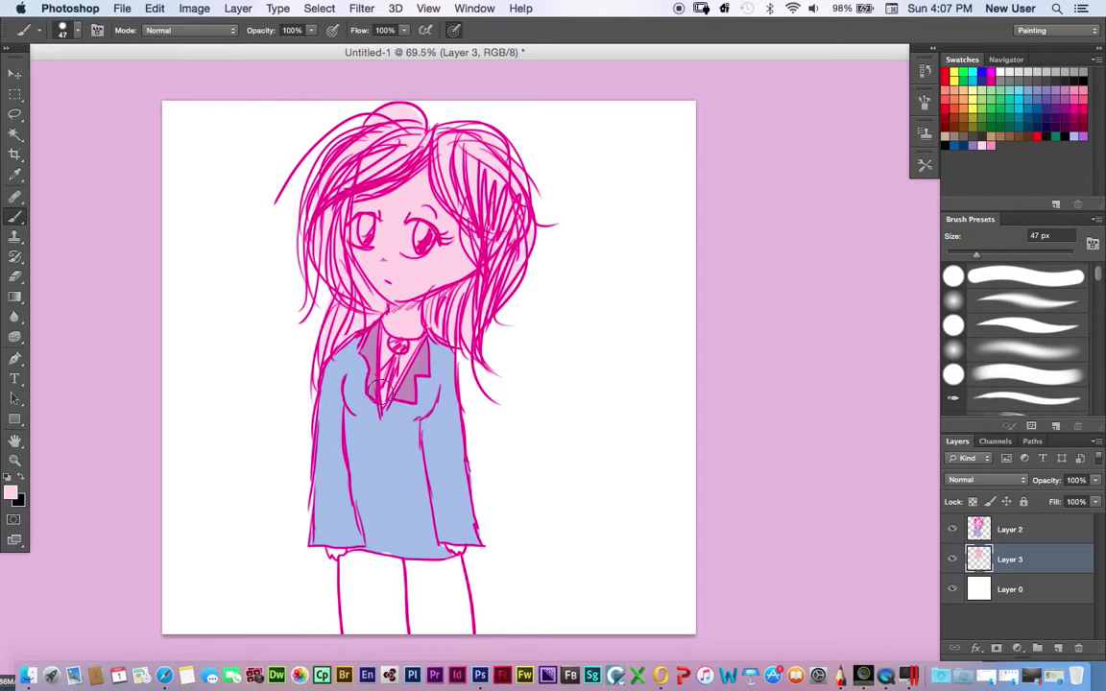
# Step: Paint the shirt between the lapels blue, then go over the tie area in purple
pyautogui.click(1037, 108)
pyautogui.moveTo(384, 341)
pyautogui.mouseDown()
pyautogui.moveTo(414, 346)
pyautogui.moveTo(383, 353)
pyautogui.moveTo(388, 394)
pyautogui.moveTo(403, 403)
pyautogui.mouseUp()
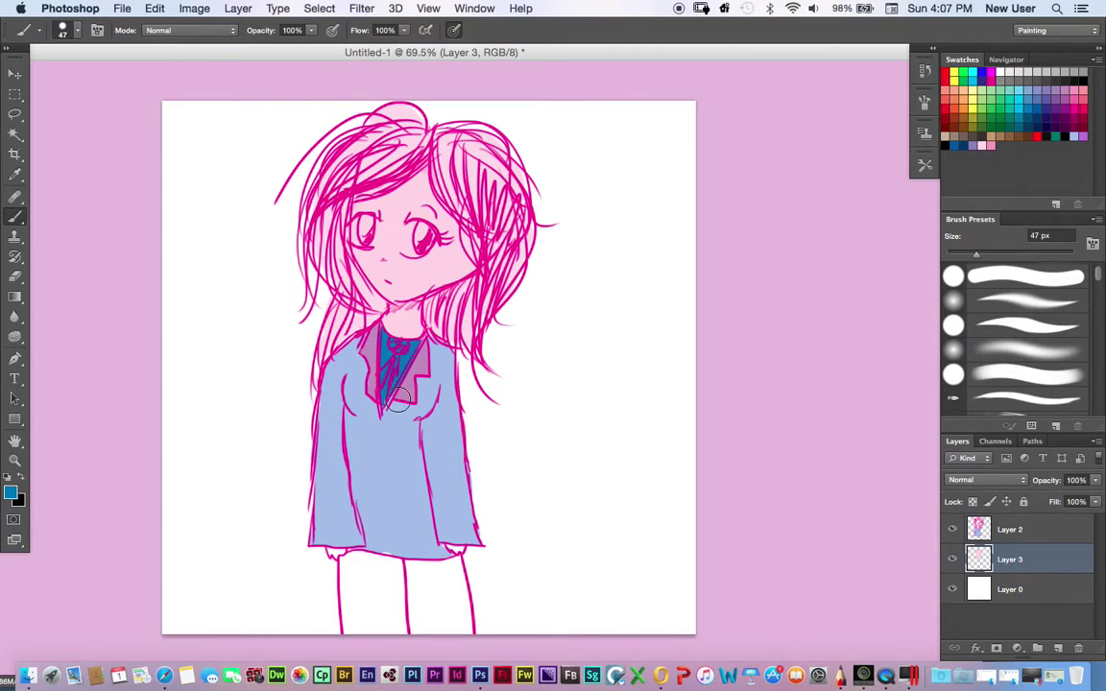
pyautogui.click(1058, 90)
pyautogui.moveTo(386, 369)
pyautogui.mouseDown()
pyautogui.moveTo(390, 386)
pyautogui.moveTo(404, 367)
pyautogui.mouseUp()
pyautogui.click(1021, 90)
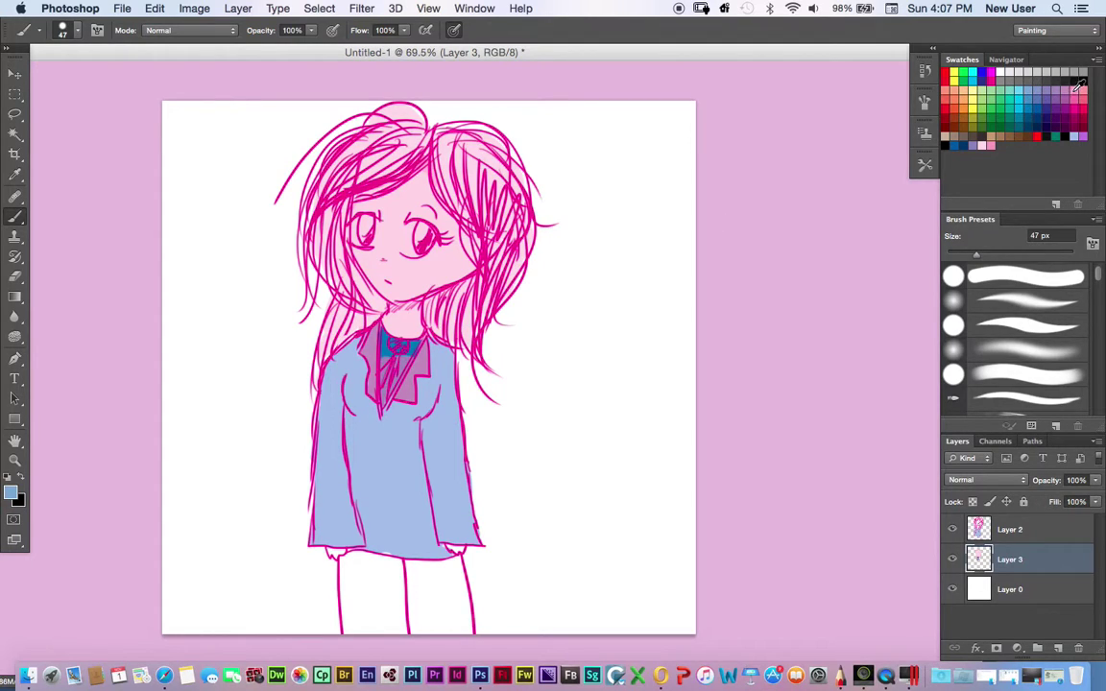
pyautogui.click(1000, 154)
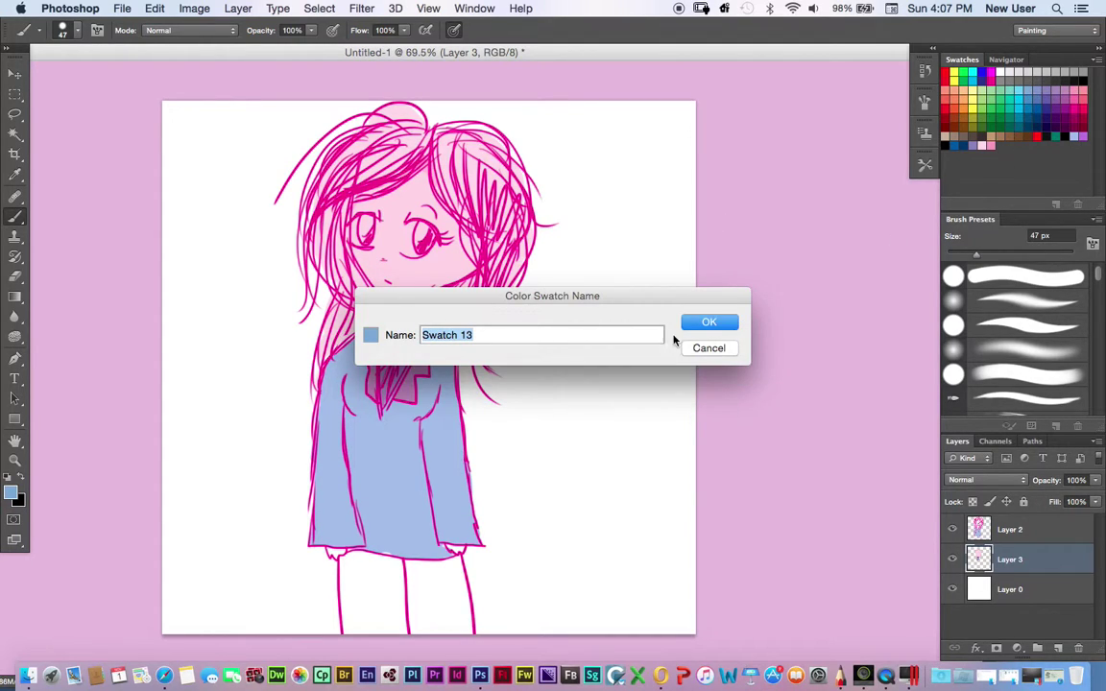
pyautogui.click(710, 326)
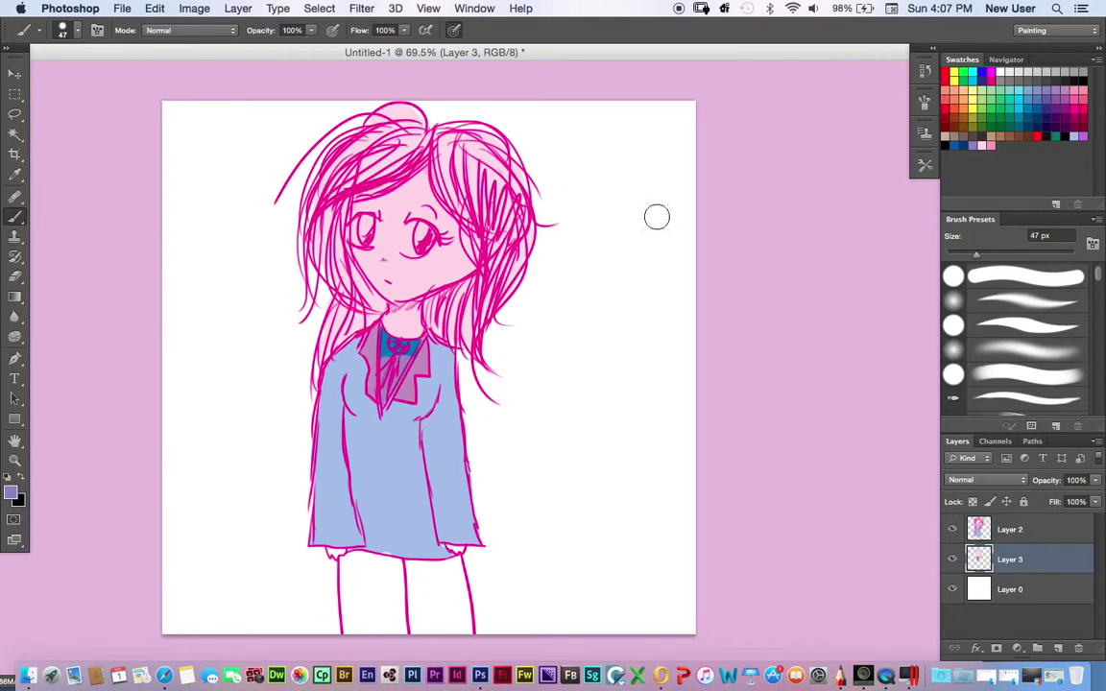
# Step: Set the foreground colour to pale lavender f0d8ff and paint the shirt between the lapels
pyautogui.click(11, 493)
pyautogui.click(656, 431)
pyautogui.moveTo(477, 400); pyautogui.dragTo(469, 386)
pyautogui.click(758, 376)
pyautogui.moveTo(386, 353)
pyautogui.mouseDown()
pyautogui.moveTo(402, 377)
pyautogui.moveTo(405, 355)
pyautogui.moveTo(372, 336)
pyautogui.mouseUp()
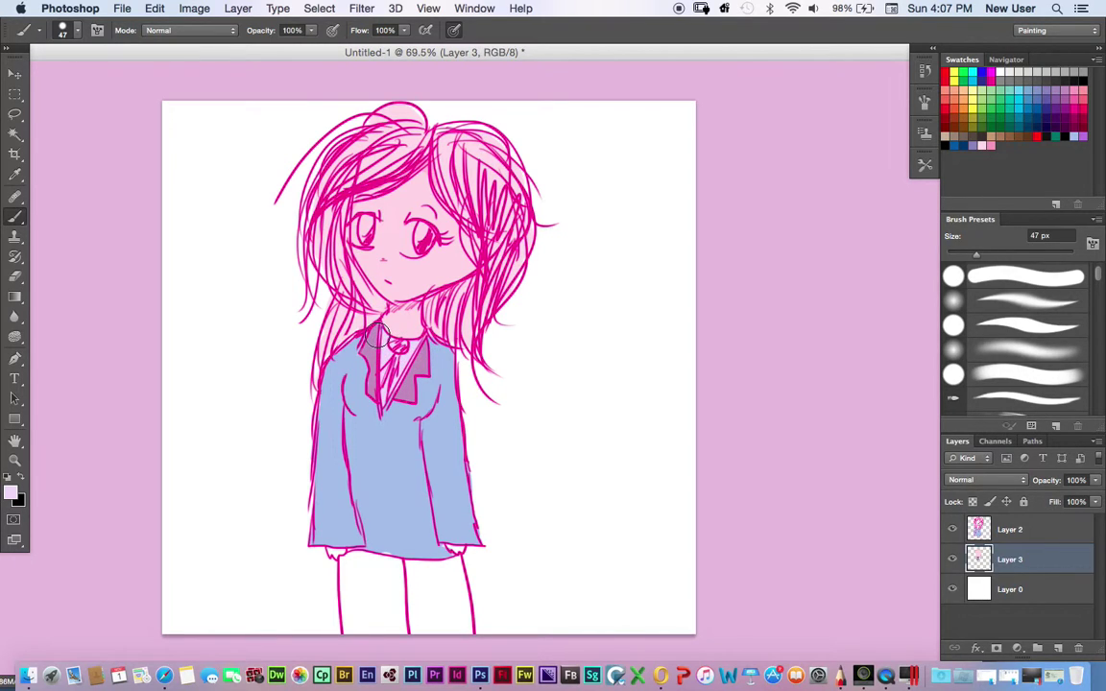
# Step: Choose a stronger lavender and paint the tie and its round brooch
pyautogui.click(10, 492)
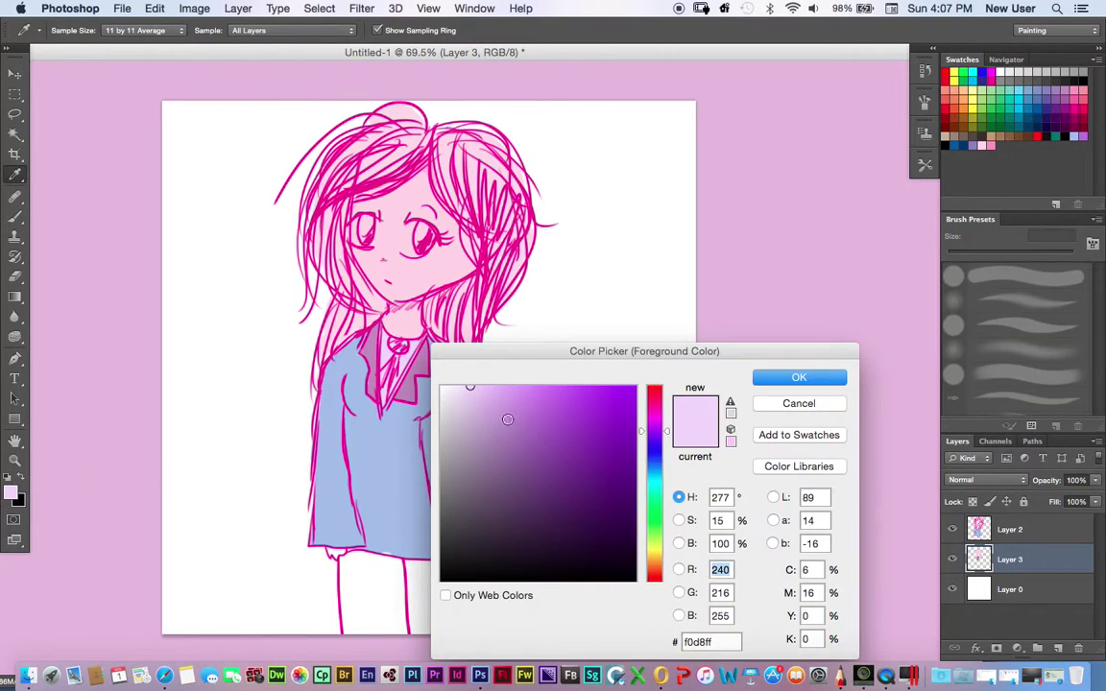
pyautogui.click(491, 386)
pyautogui.click(799, 378)
pyautogui.press('b')
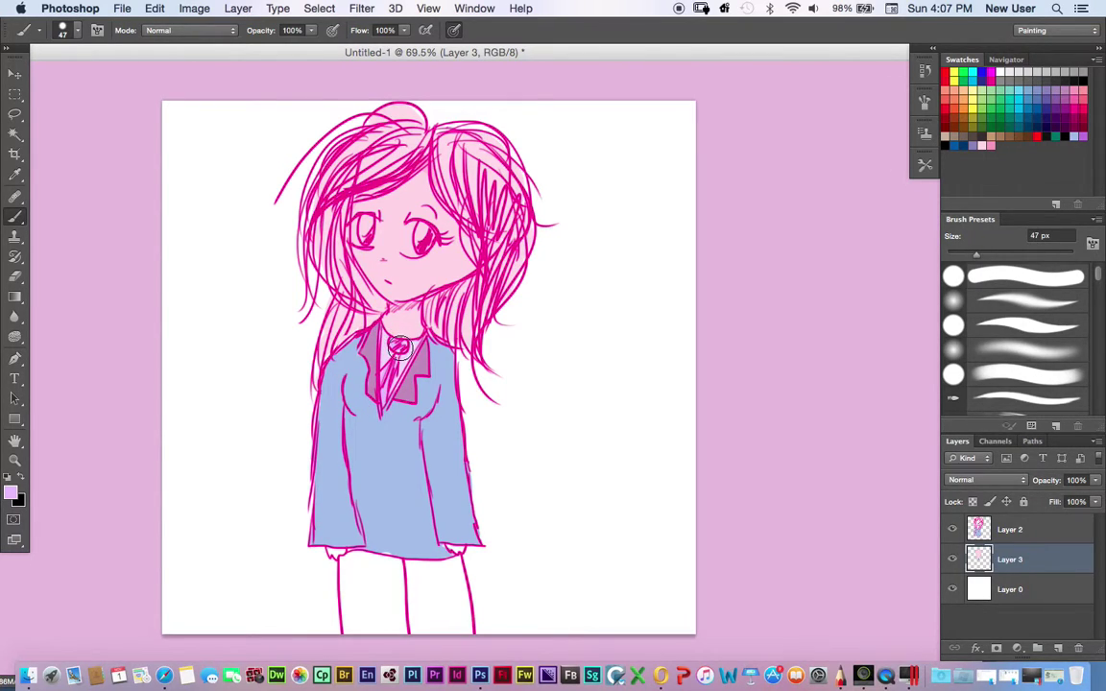
# Step: Sample the pale pink from the face and paint both hands below the sleeves
pyautogui.click(11, 492)
pyautogui.click(394, 248)
pyautogui.click(799, 377)
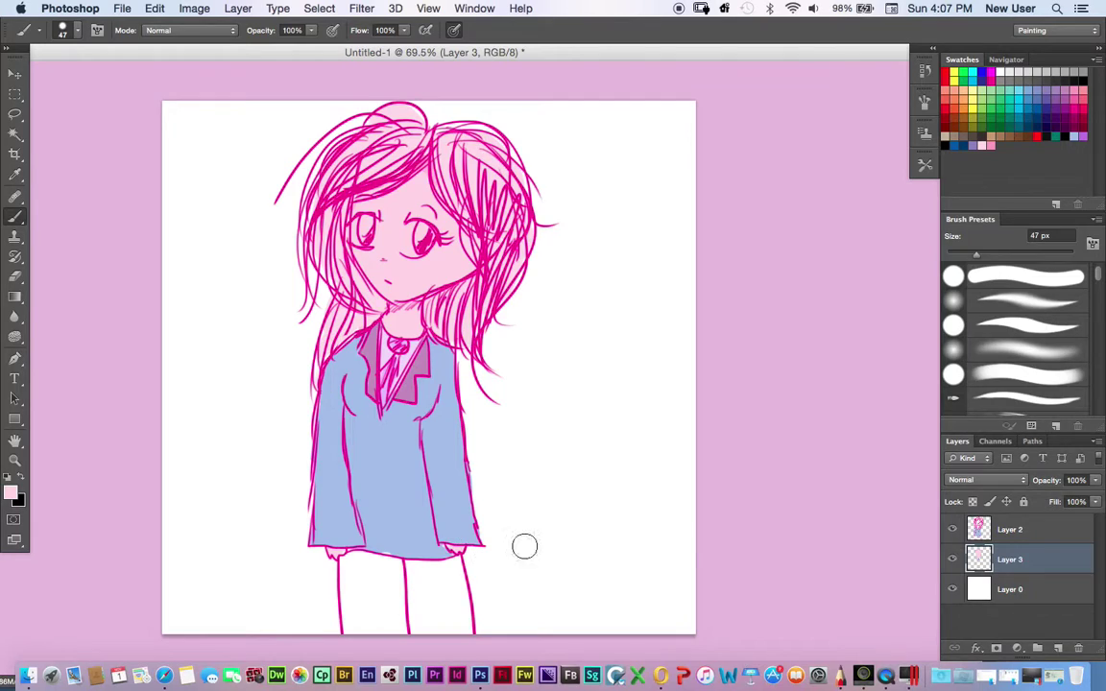
# Step: Merge Layer 2 down into Layer 3 and add a new Layer 4 directly beneath it
pyautogui.doubleClick(1011, 530)
pyautogui.click(1071, 536)
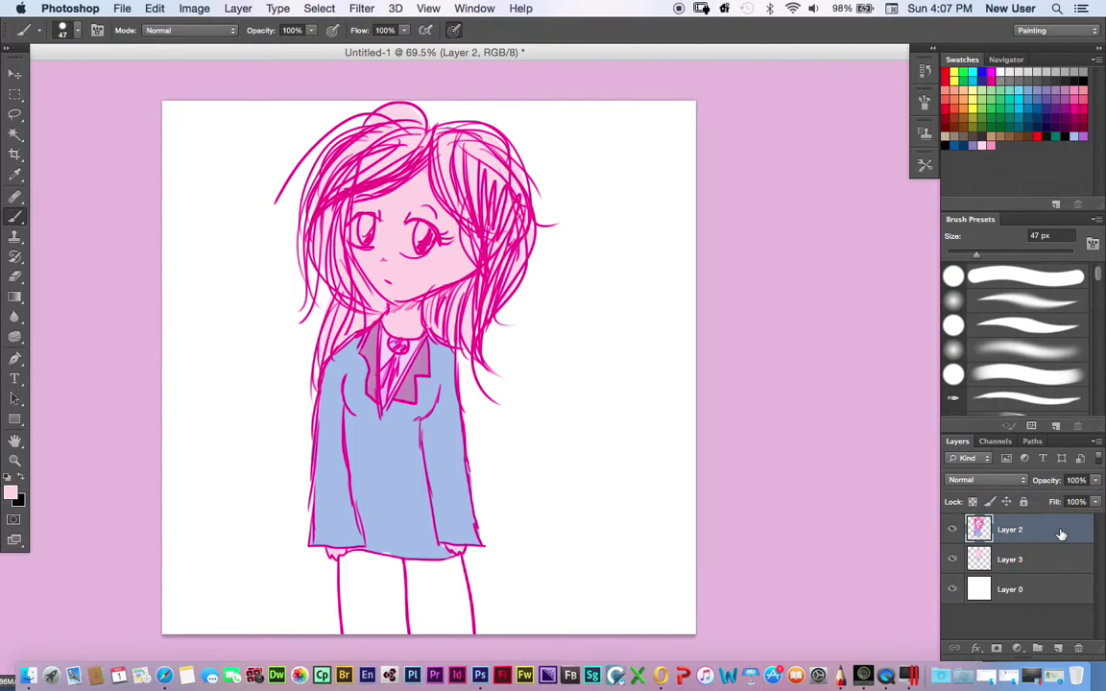
pyautogui.press('super+e')
pyautogui.click(1057, 649)
pyautogui.moveTo(1023, 567); pyautogui.dragTo(1019, 521)
pyautogui.doubleClick(1024, 567)
pyautogui.click(726, 241)
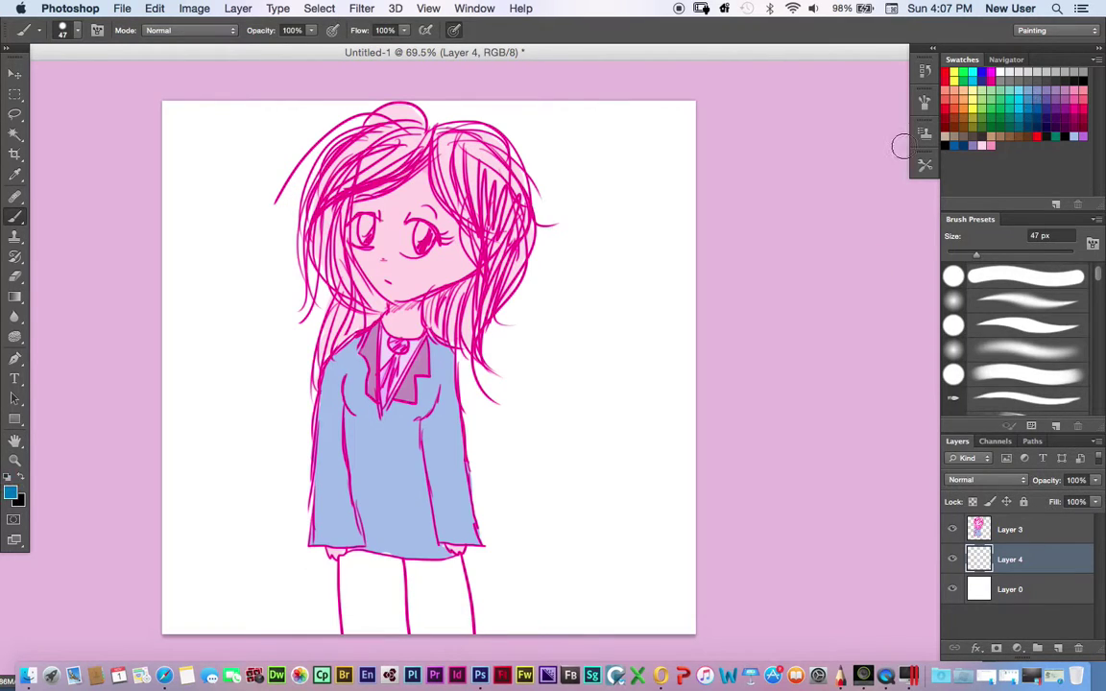
# Step: Paint both trouser legs periwinkle blue on Layer 4 and merge Layer 3 down into it
pyautogui.click(1039, 91)
pyautogui.moveTo(357, 556)
pyautogui.mouseDown()
pyautogui.moveTo(371, 627)
pyautogui.moveTo(360, 627)
pyautogui.moveTo(349, 595)
pyautogui.moveTo(390, 633)
pyautogui.moveTo(398, 545)
pyautogui.moveTo(451, 645)
pyautogui.moveTo(451, 556)
pyautogui.moveTo(463, 637)
pyautogui.mouseUp()
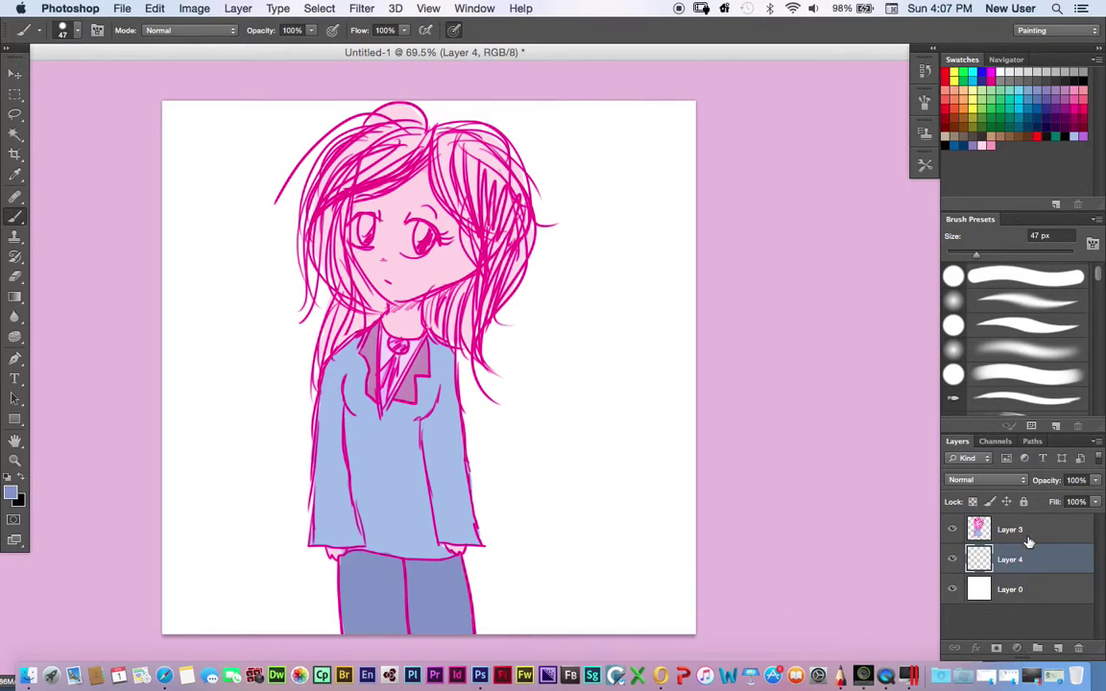
pyautogui.click(1031, 538)
pyautogui.press('super+e')
# Step: Add a new Layer 5 above Layer 4, set the foreground colour to white, and reselect Layer 4
pyautogui.click(1055, 650)
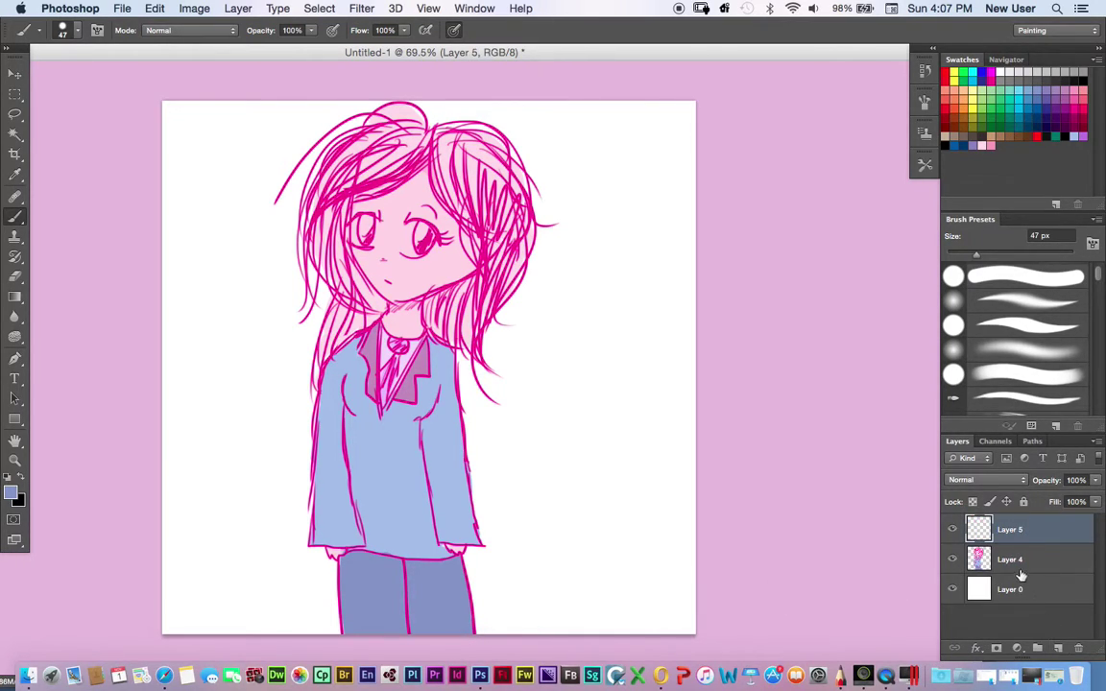
pyautogui.click(9, 477)
pyautogui.click(21, 477)
pyautogui.click(1016, 564)
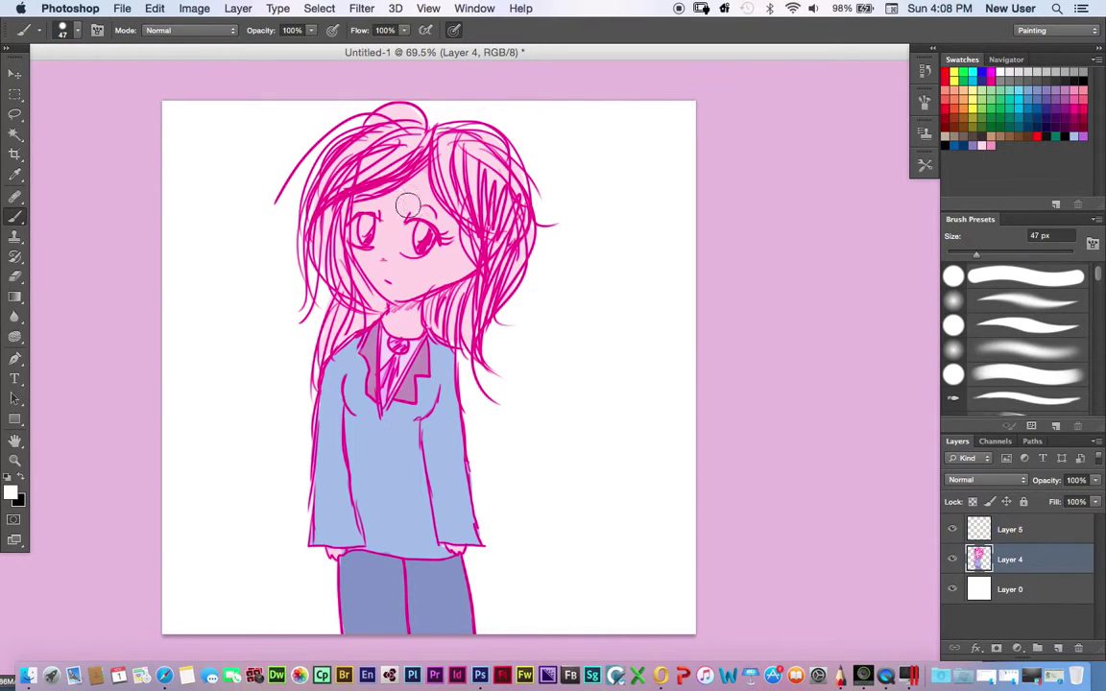
# Step: Paint the insides of both eyes solid white on Layer 4 with a 21 px brush
pyautogui.press('z')
pyautogui.moveTo(400, 186); pyautogui.dragTo(464, 232)
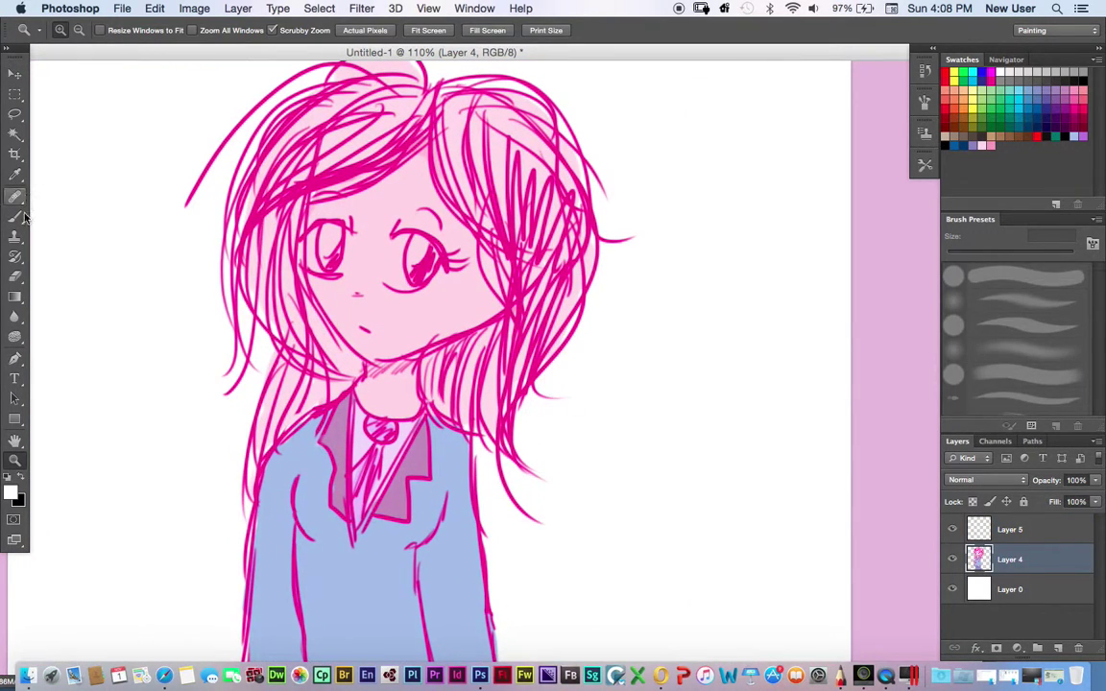
pyautogui.click(15, 197)
pyautogui.click(71, 31)
pyautogui.moveTo(339, 237)
pyautogui.mouseDown()
pyautogui.moveTo(315, 252)
pyautogui.moveTo(336, 261)
pyautogui.moveTo(315, 242)
pyautogui.moveTo(336, 254)
pyautogui.mouseUp()
pyautogui.moveTo(414, 247)
pyautogui.mouseDown()
pyautogui.moveTo(386, 269)
pyautogui.moveTo(414, 279)
pyautogui.moveTo(429, 260)
pyautogui.moveTo(416, 243)
pyautogui.moveTo(403, 280)
pyautogui.moveTo(396, 257)
pyautogui.moveTo(426, 269)
pyautogui.moveTo(399, 249)
pyautogui.mouseUp()
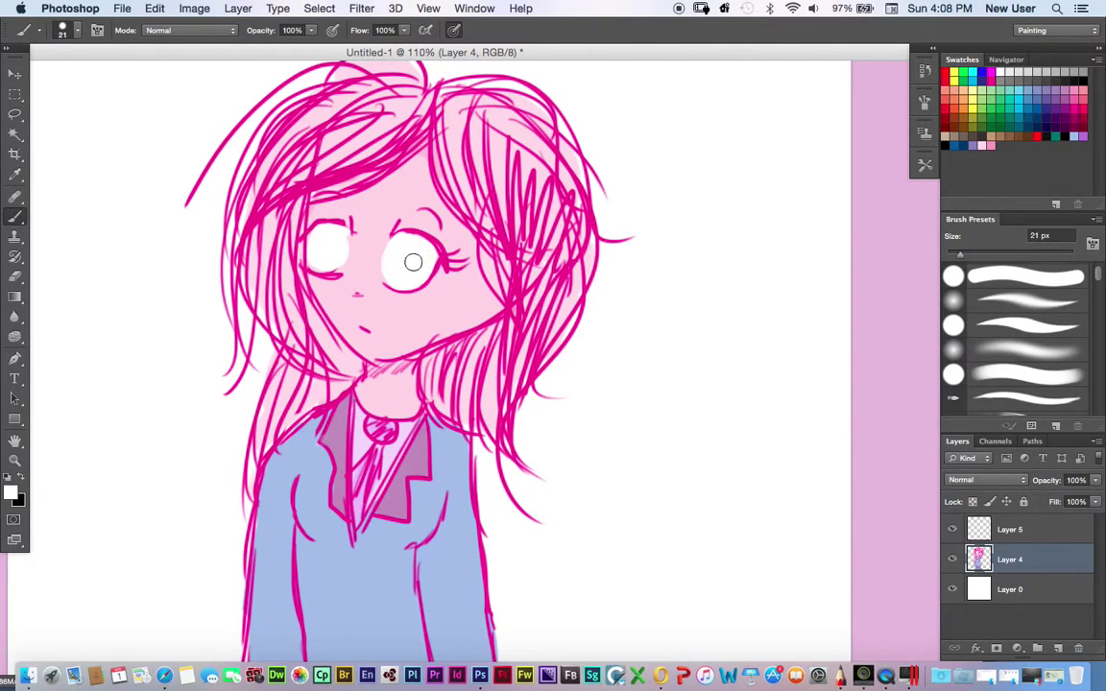
pyautogui.moveTo(322, 268); pyautogui.dragTo(341, 237)
# Step: Sample the magenta of the eyelashes and repaint both irises and upper lids with a hard round 18 px brush
pyautogui.click(11, 492)
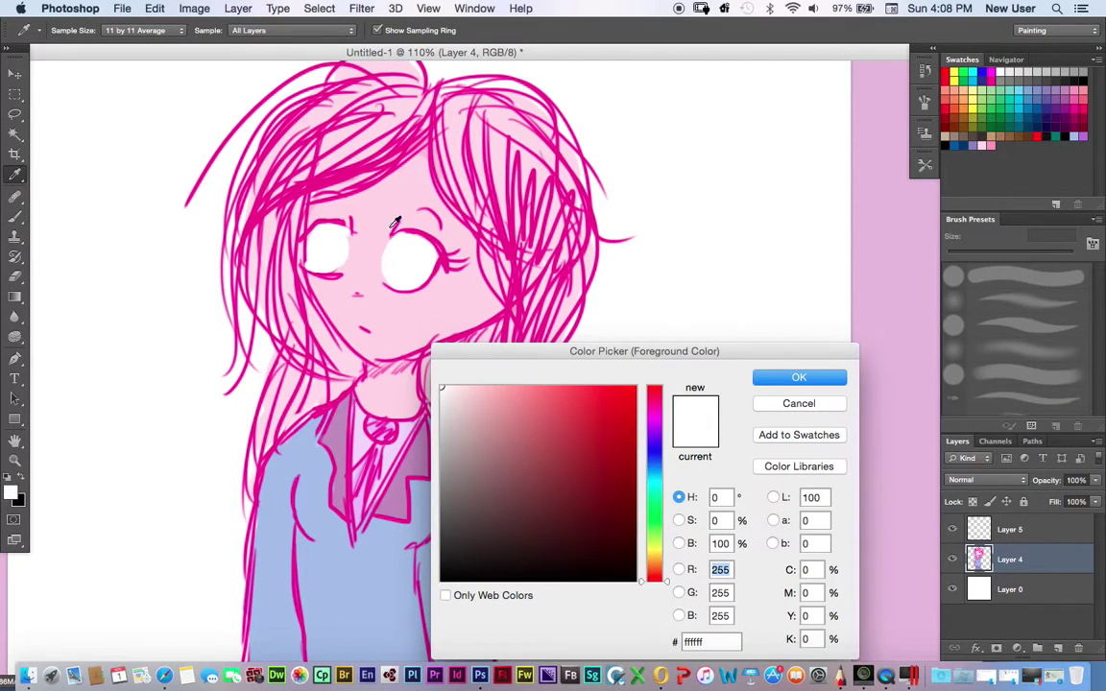
pyautogui.click(451, 252)
pyautogui.click(810, 376)
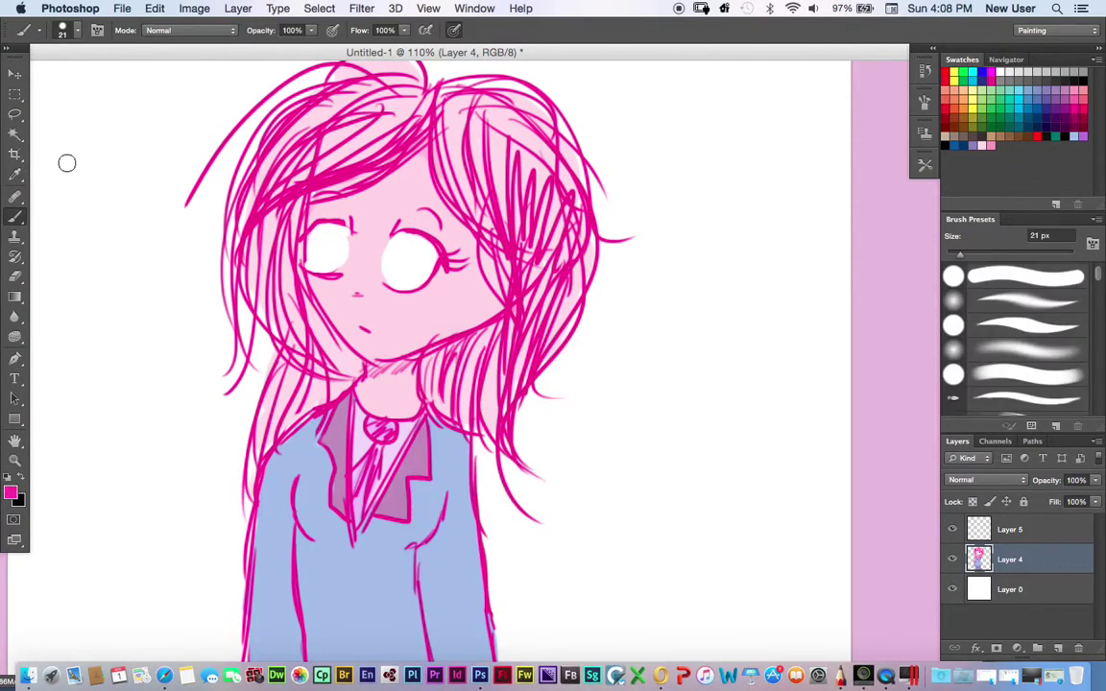
pyautogui.click(77, 31)
pyautogui.moveTo(38, 77); pyautogui.dragTo(485, 288)
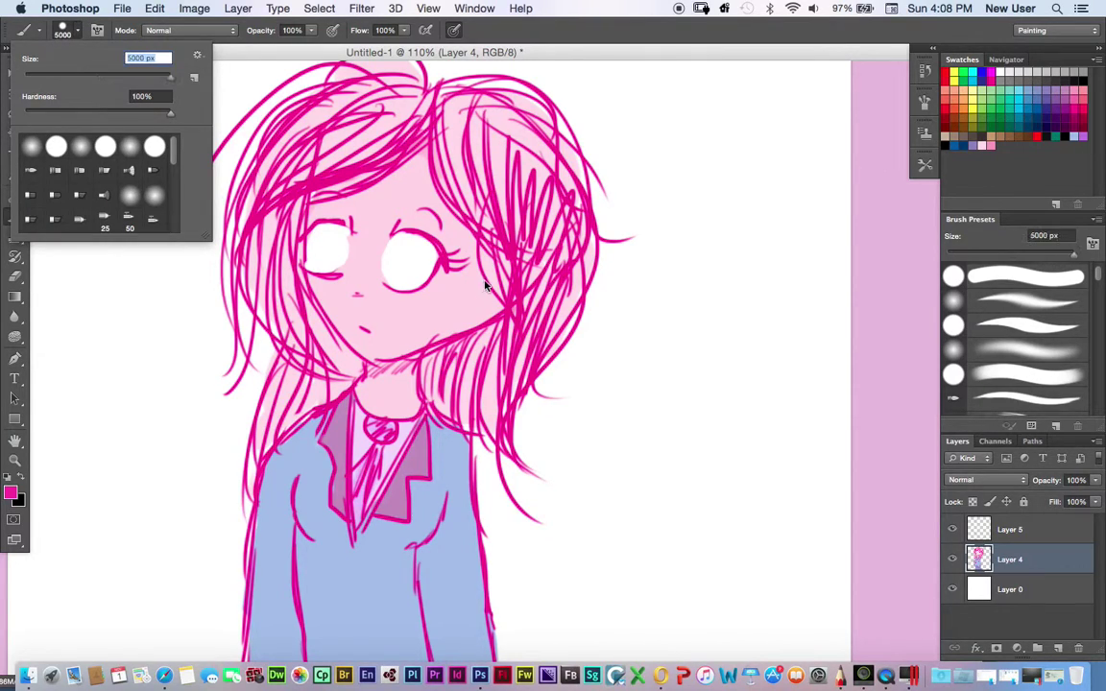
pyautogui.write('47')
pyautogui.press('Return')
pyautogui.click(57, 145)
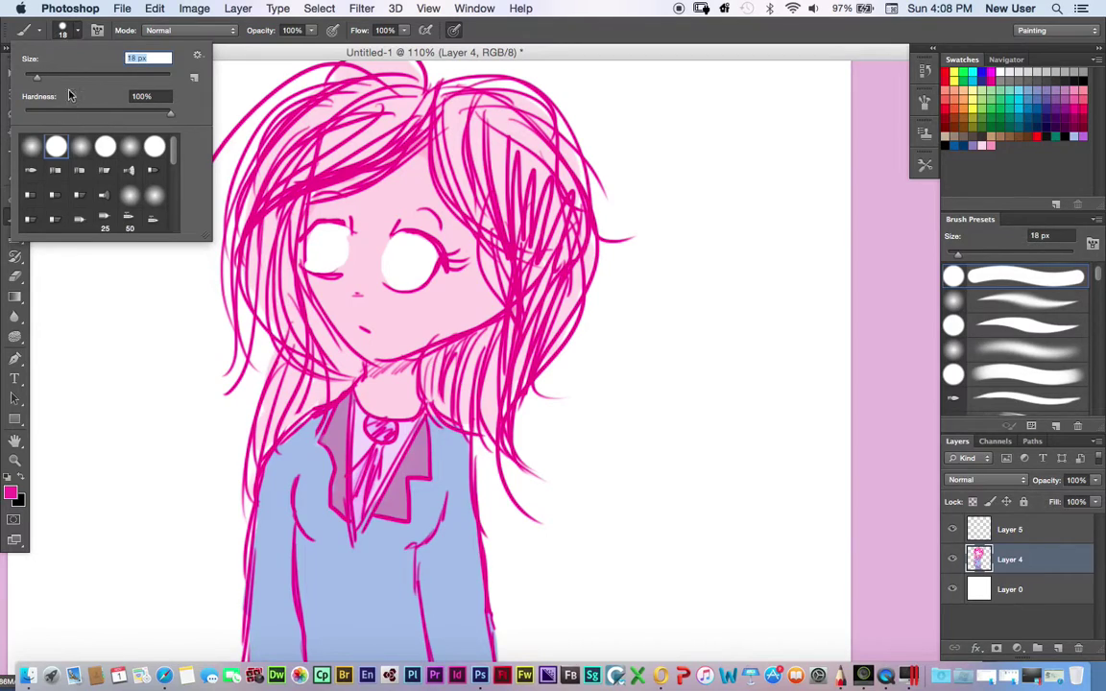
pyautogui.moveTo(395, 227)
pyautogui.mouseDown()
pyautogui.moveTo(423, 233)
pyautogui.moveTo(401, 268)
pyautogui.moveTo(424, 244)
pyautogui.moveTo(421, 272)
pyautogui.moveTo(432, 252)
pyautogui.mouseUp()
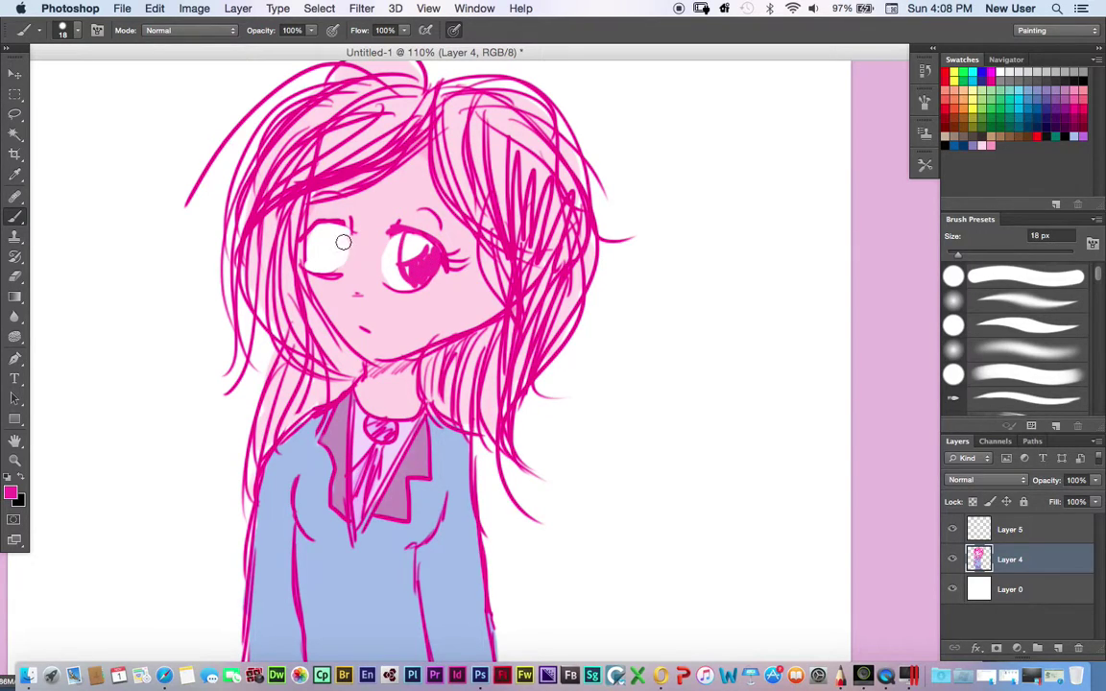
pyautogui.moveTo(328, 224); pyautogui.dragTo(330, 270)
pyautogui.moveTo(351, 228); pyautogui.dragTo(342, 263)
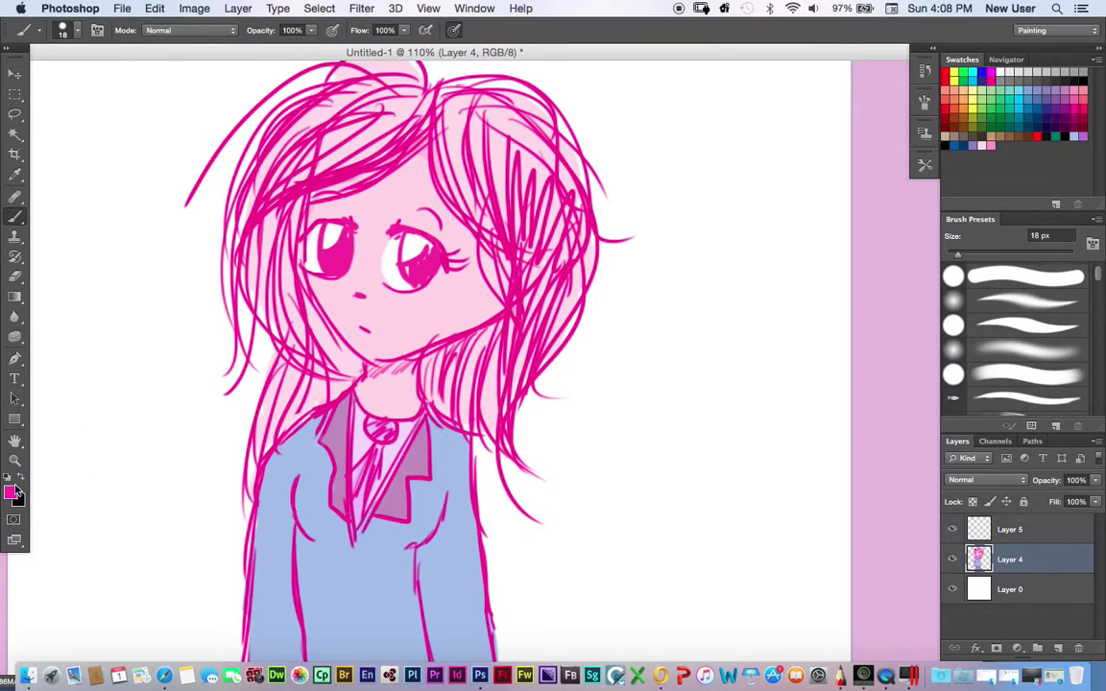
# Step: Lower the brush opacity to 21% and shade the face along the hair, the neck, and the jacket's chest and sleeve folds in magenta
pyautogui.click(310, 29)
pyautogui.moveTo(316, 45); pyautogui.dragTo(254, 48)
pyautogui.moveTo(382, 140); pyautogui.dragTo(283, 192)
pyautogui.moveTo(410, 158)
pyautogui.mouseDown()
pyautogui.moveTo(468, 228)
pyautogui.moveTo(420, 169)
pyautogui.moveTo(471, 247)
pyautogui.moveTo(464, 230)
pyautogui.moveTo(492, 313)
pyautogui.moveTo(475, 281)
pyautogui.moveTo(492, 316)
pyautogui.moveTo(446, 336)
pyautogui.mouseUp()
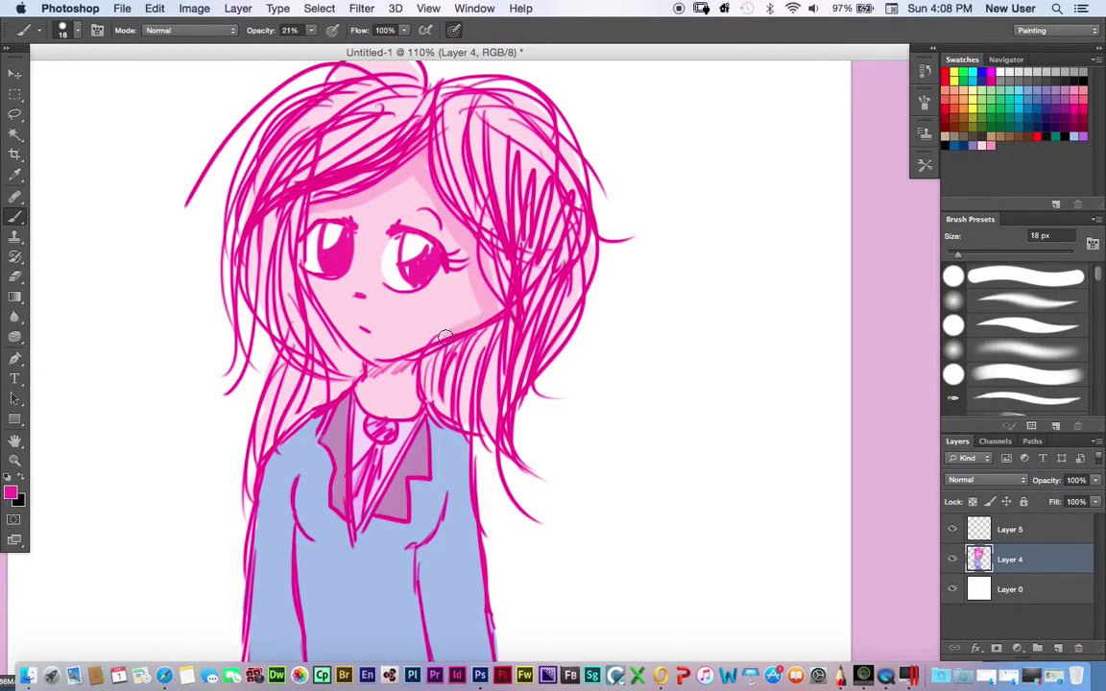
pyautogui.moveTo(364, 384); pyautogui.dragTo(411, 357)
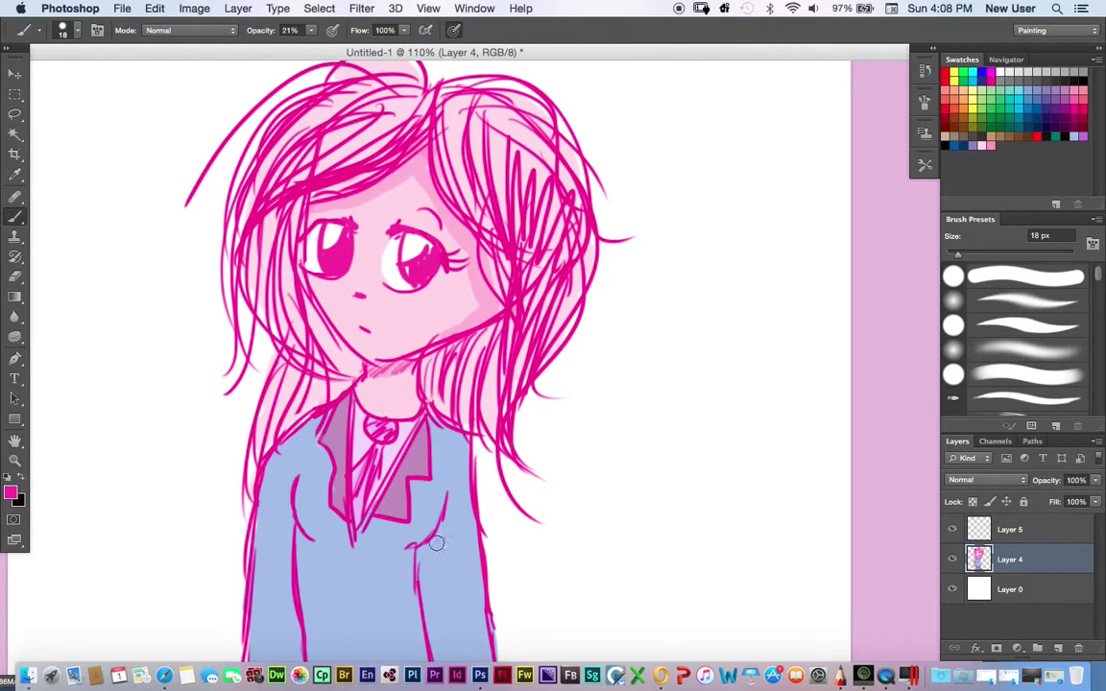
pyautogui.moveTo(444, 518); pyautogui.dragTo(449, 502)
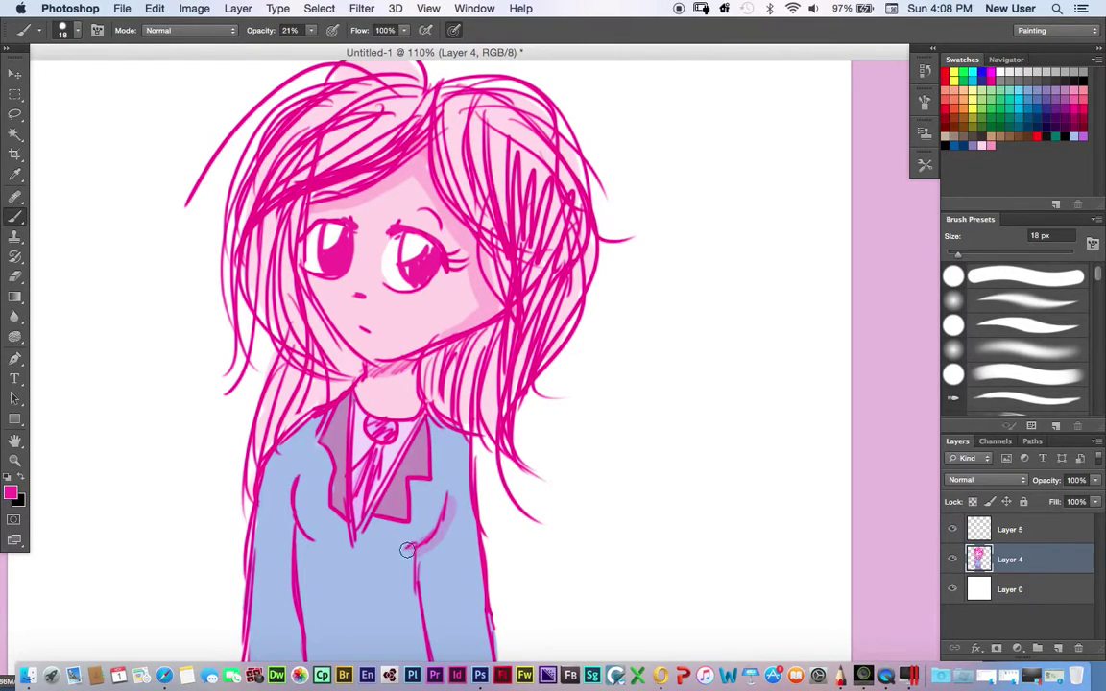
pyautogui.moveTo(288, 519)
pyautogui.mouseDown()
pyautogui.moveTo(390, 564)
pyautogui.moveTo(427, 540)
pyautogui.moveTo(422, 574)
pyautogui.moveTo(443, 530)
pyautogui.mouseUp()
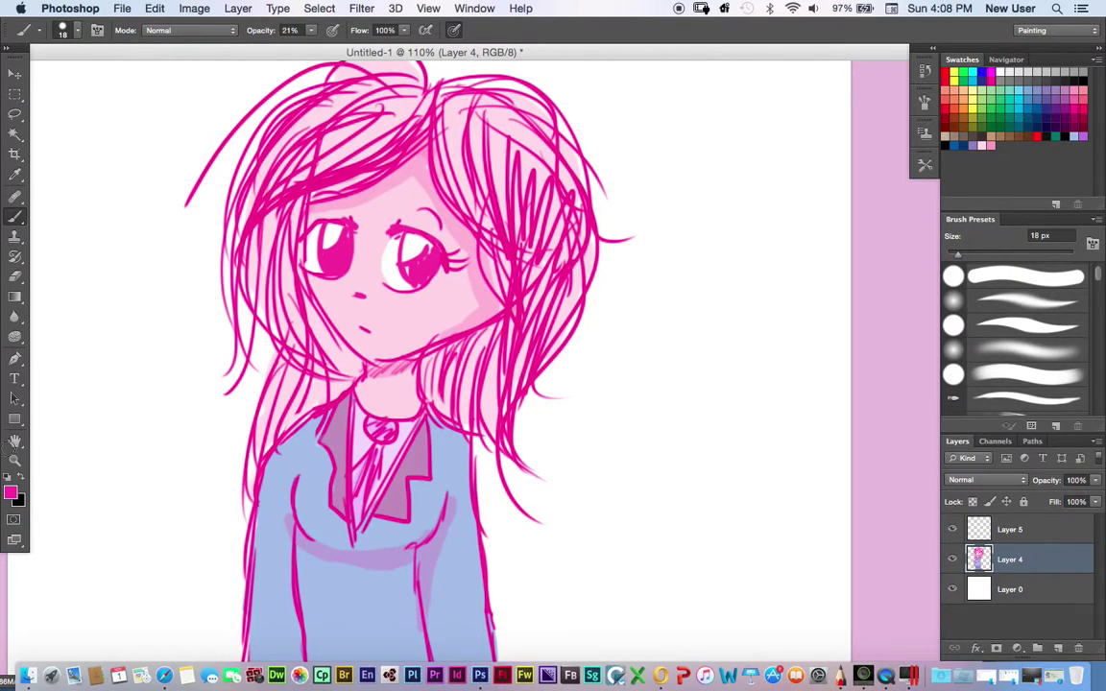
# Step: Set Layer 5 to the Dissolve blend mode and brush faint purple along the hair beside the face
pyautogui.click(14, 461)
pyautogui.moveTo(150, 391); pyautogui.dragTo(138, 415)
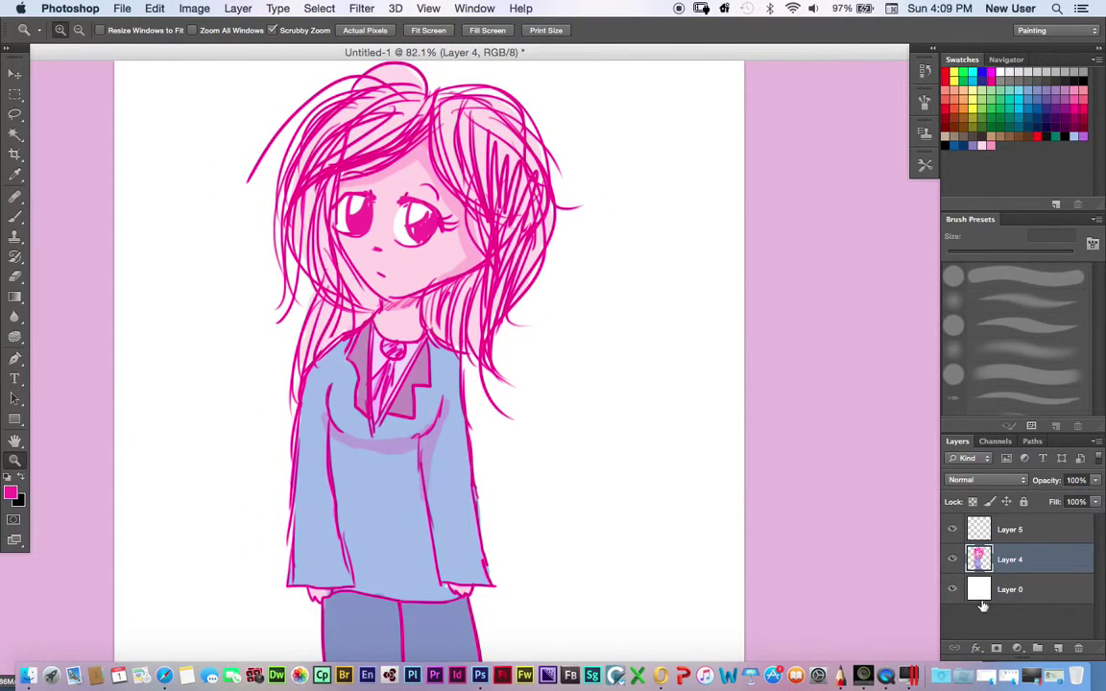
pyautogui.click(1028, 531)
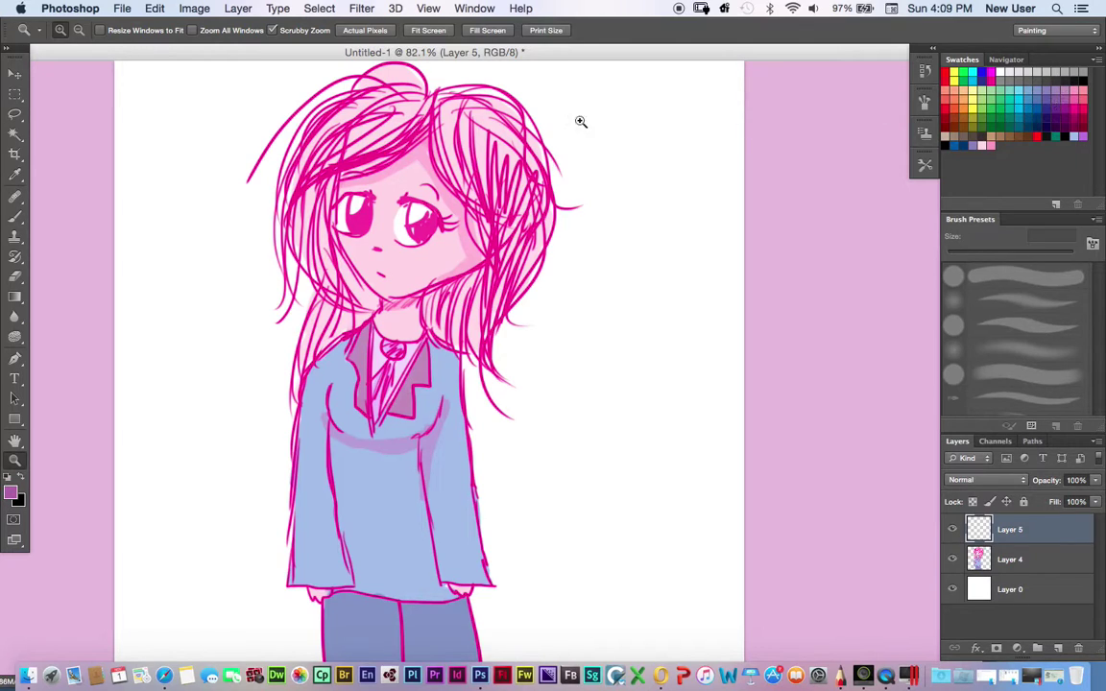
pyautogui.click(15, 215)
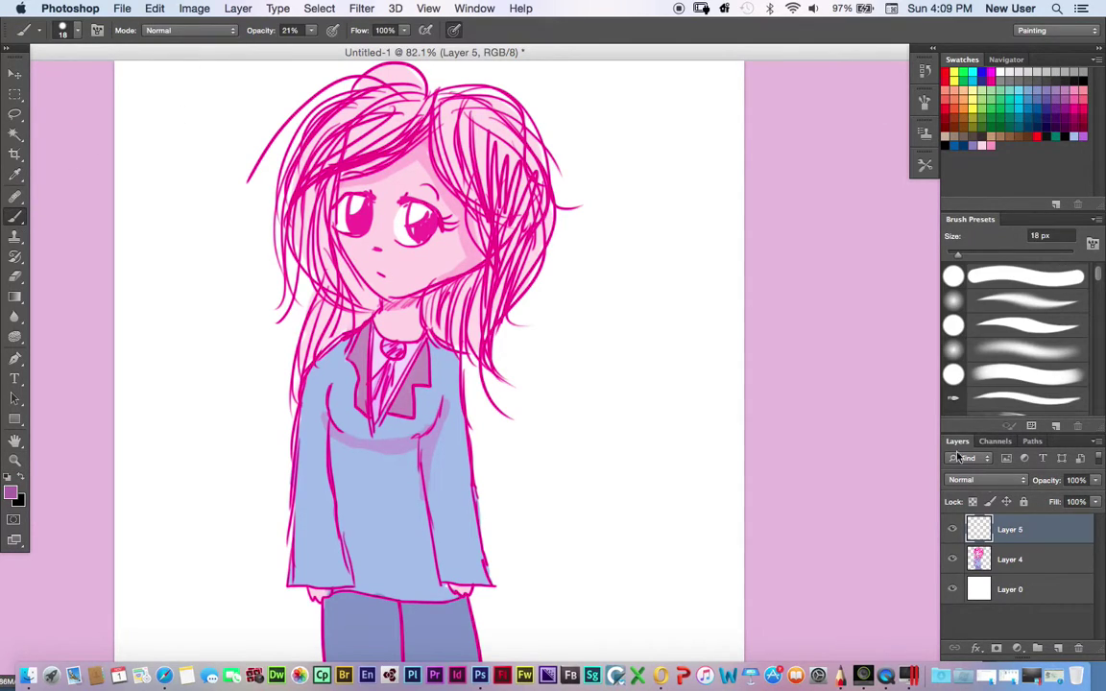
pyautogui.click(970, 480)
pyautogui.click(885, 459)
pyautogui.moveTo(312, 149)
pyautogui.mouseDown()
pyautogui.moveTo(307, 194)
pyautogui.moveTo(329, 281)
pyautogui.moveTo(316, 235)
pyautogui.mouseUp()
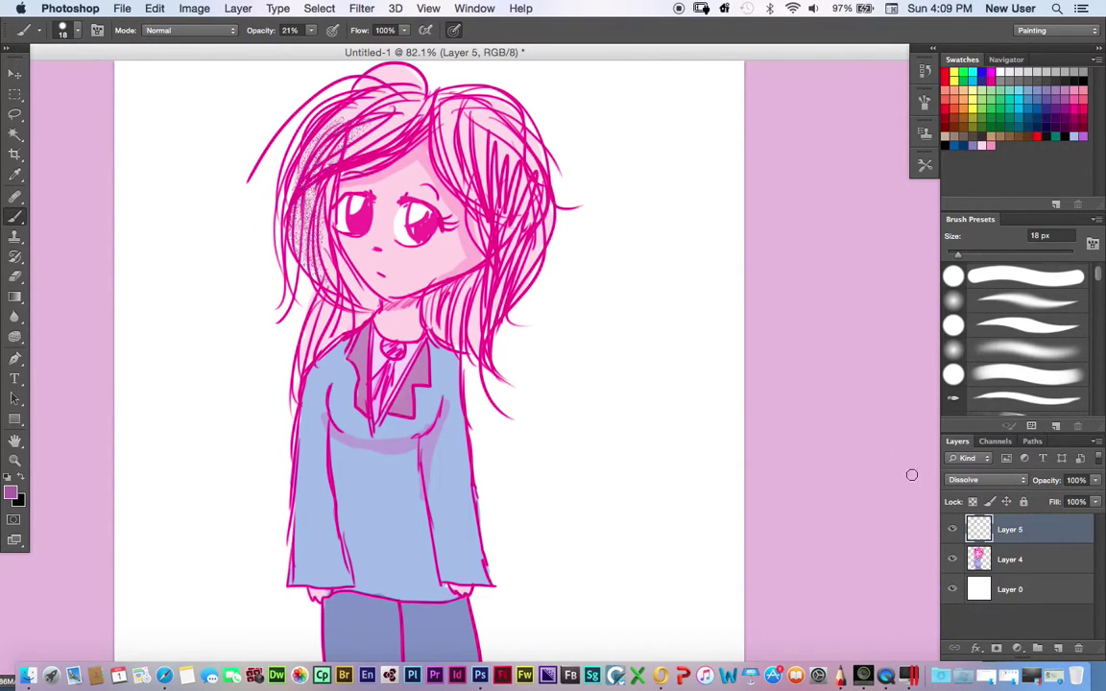
# Step: Try the Darken and Lighten blend modes on Layer 5
pyautogui.click(969, 480)
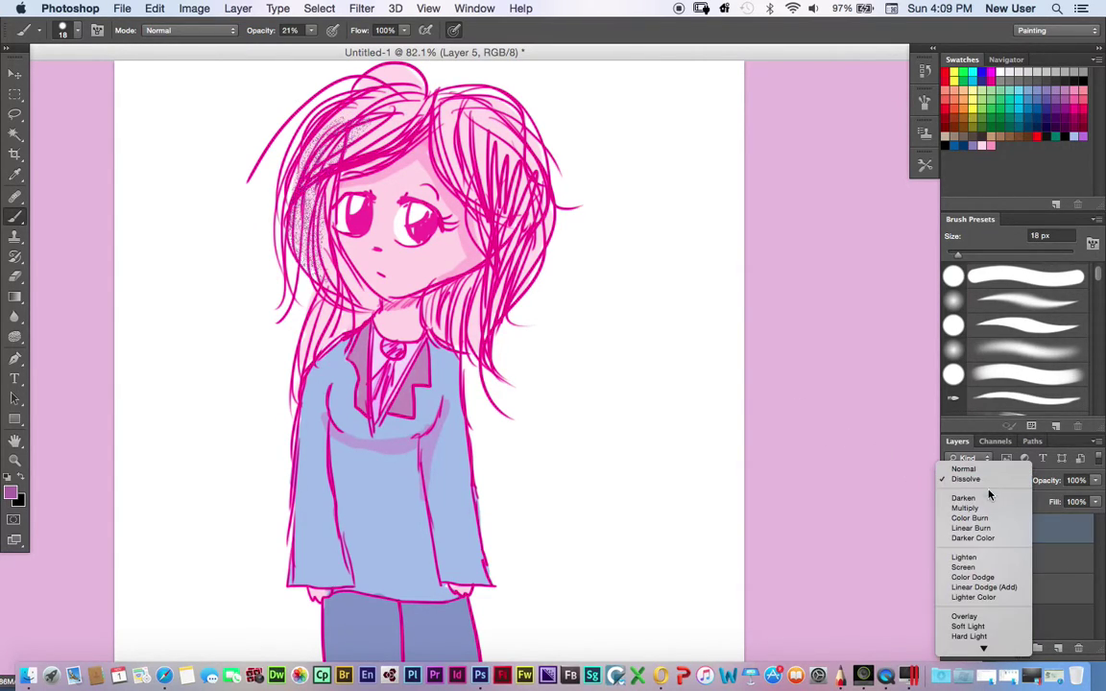
pyautogui.click(972, 497)
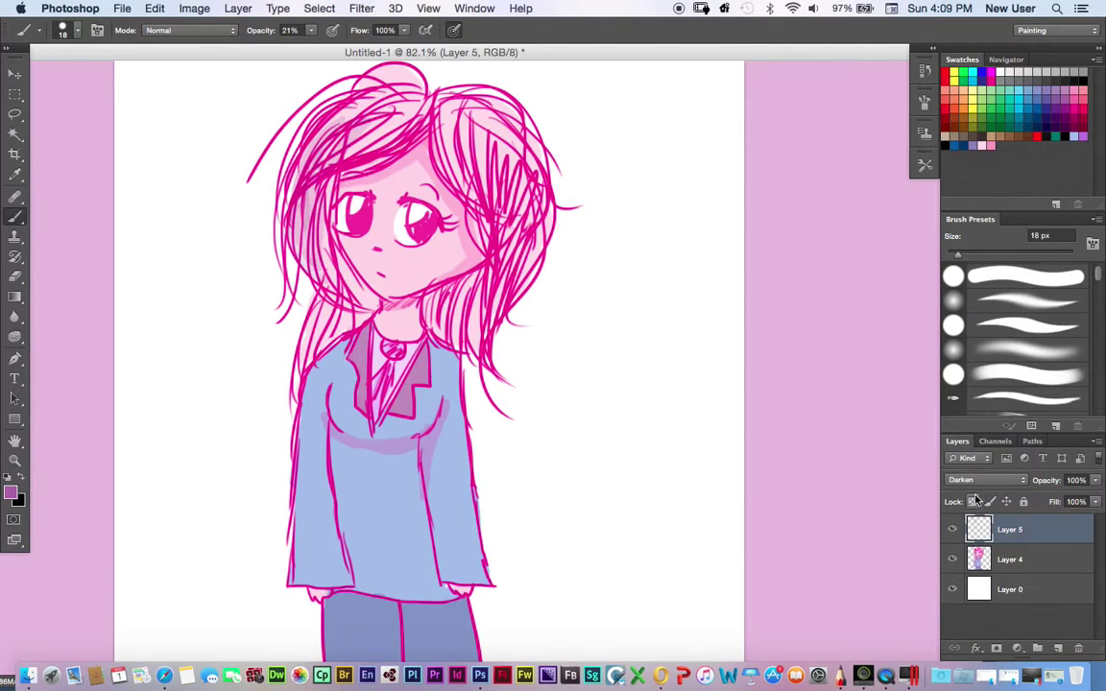
pyautogui.click(969, 480)
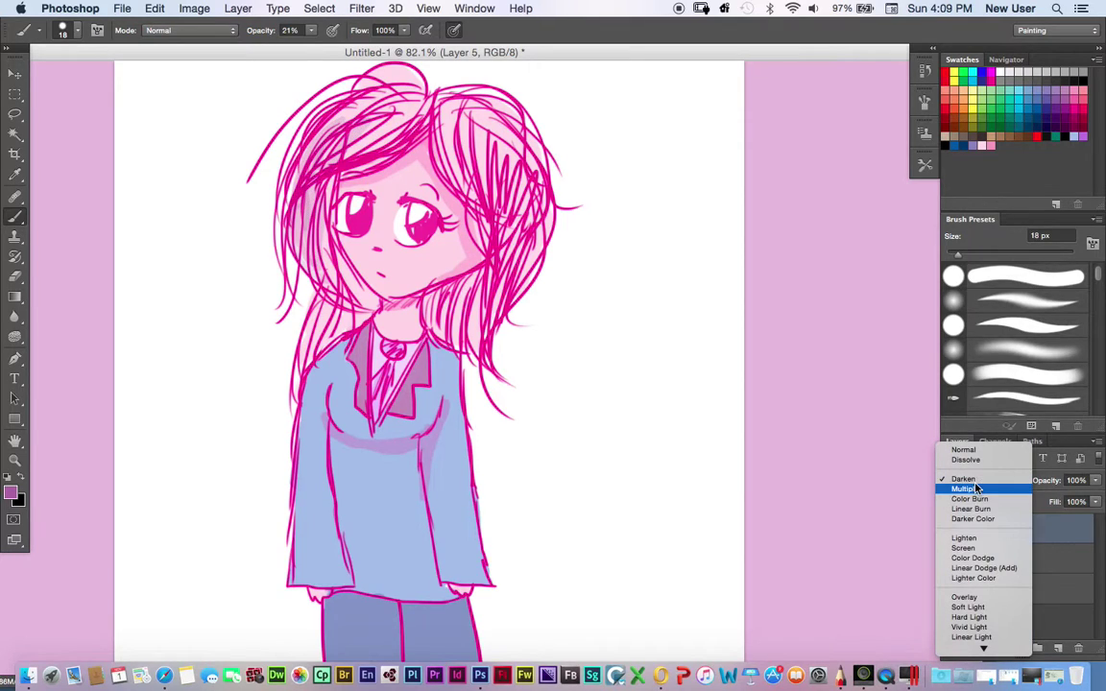
pyautogui.click(969, 539)
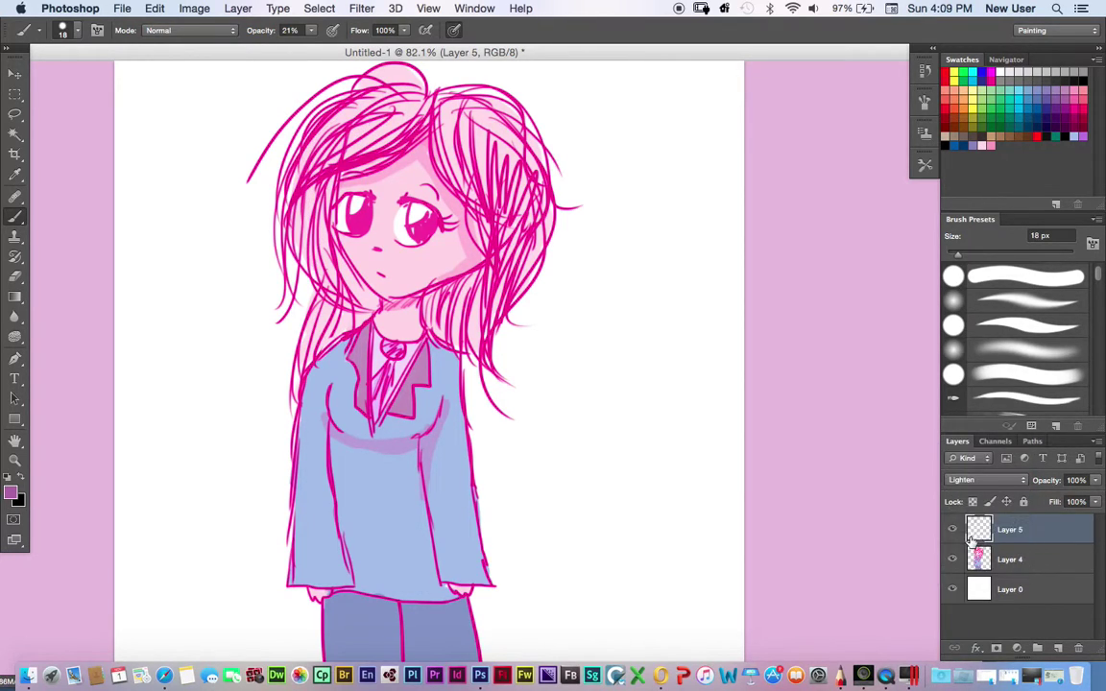
# Step: Set Layer 5 to Screen and paint dark navy strokes over the hair at 100% brush opacity
pyautogui.click(1043, 116)
pyautogui.click(310, 30)
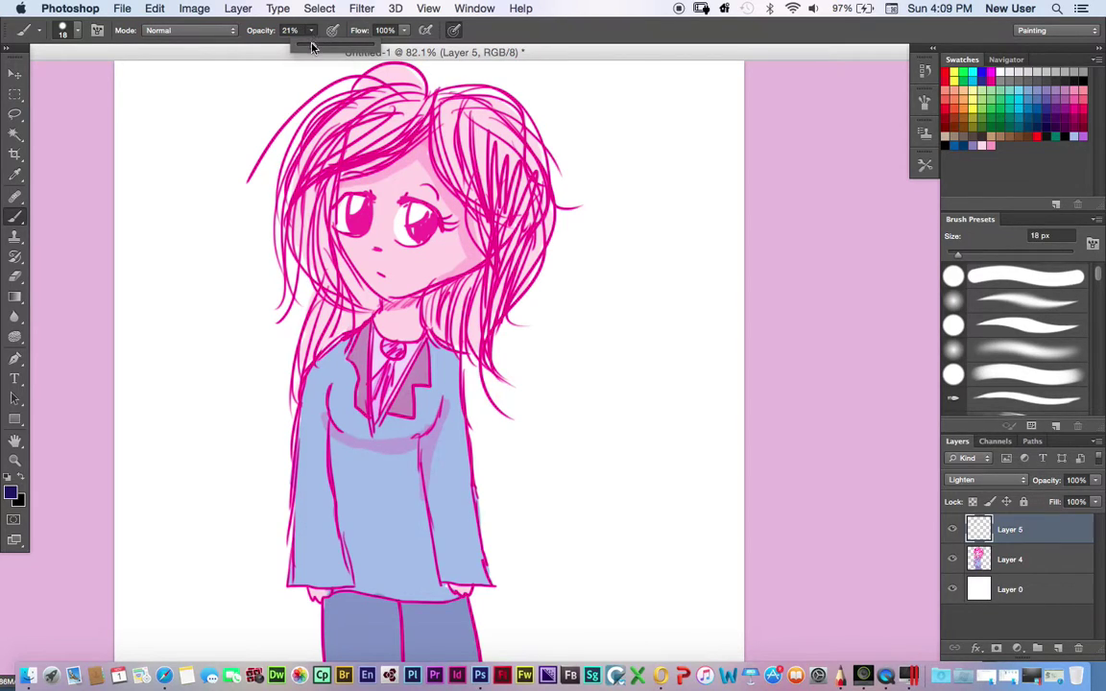
pyautogui.click(353, 126)
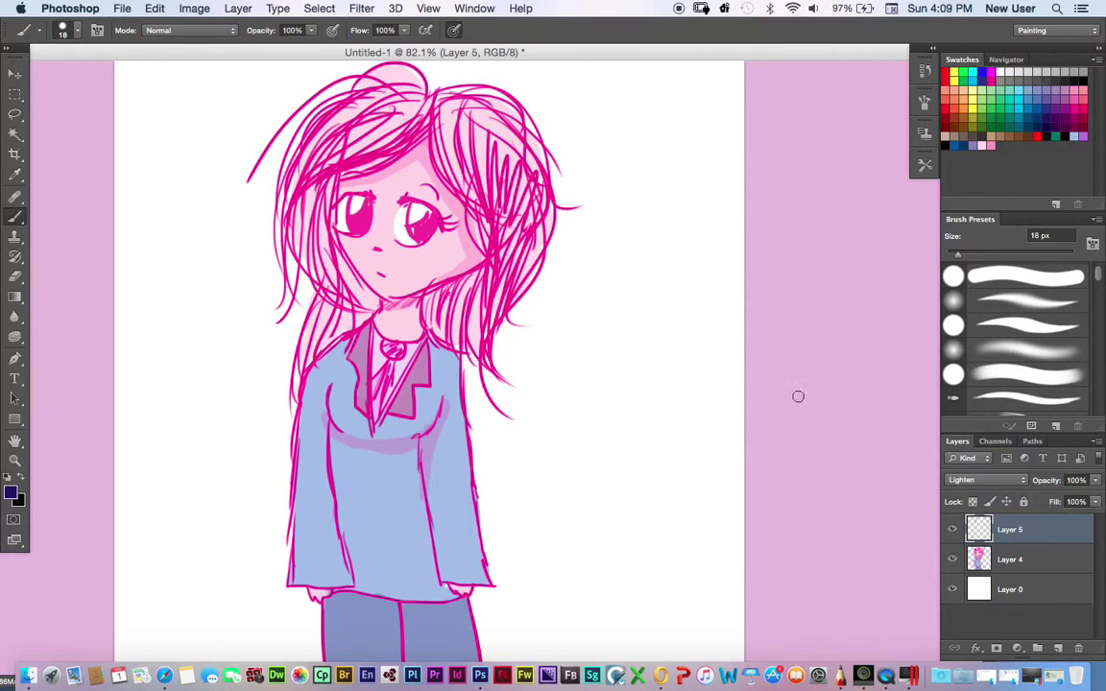
pyautogui.click(977, 489)
pyautogui.click(980, 492)
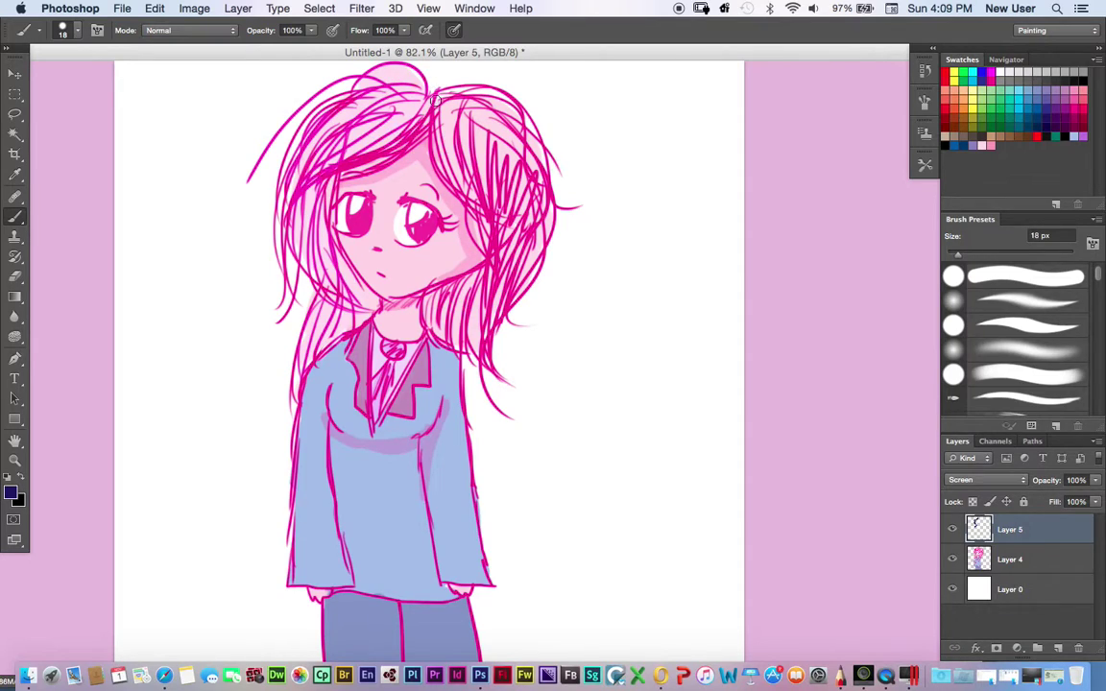
# Step: Enlarge the brush to 50 px and paint dark navy over the remaining hair on both sides of the face
pyautogui.click(77, 30)
pyautogui.moveTo(40, 73); pyautogui.dragTo(48, 74)
pyautogui.click(253, 102)
pyautogui.moveTo(455, 152)
pyautogui.mouseDown()
pyautogui.moveTo(493, 238)
pyautogui.moveTo(488, 304)
pyautogui.moveTo(452, 308)
pyautogui.moveTo(463, 295)
pyautogui.moveTo(510, 398)
pyautogui.moveTo(499, 391)
pyautogui.moveTo(507, 336)
pyautogui.moveTo(534, 303)
pyautogui.moveTo(554, 169)
pyautogui.moveTo(527, 160)
pyautogui.moveTo(535, 142)
pyautogui.moveTo(493, 100)
pyautogui.moveTo(529, 141)
pyautogui.moveTo(407, 100)
pyautogui.moveTo(388, 138)
pyautogui.moveTo(341, 161)
pyautogui.moveTo(418, 118)
pyautogui.moveTo(358, 161)
pyautogui.moveTo(383, 128)
pyautogui.moveTo(445, 147)
pyautogui.mouseUp()
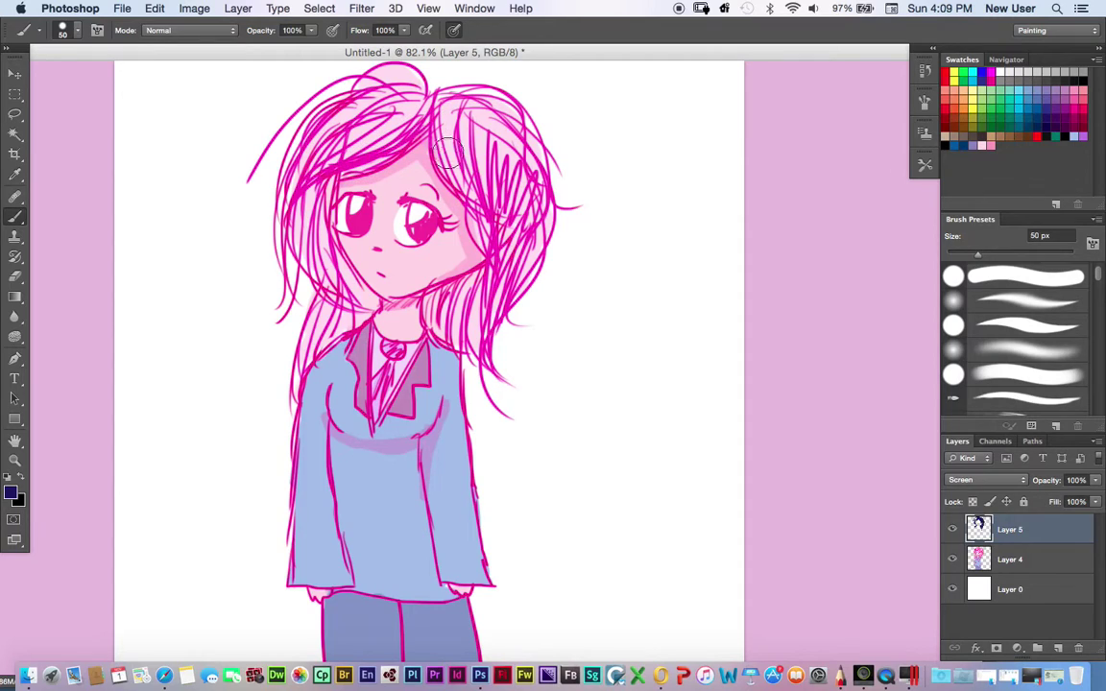
pyautogui.moveTo(519, 260)
pyautogui.mouseDown()
pyautogui.moveTo(483, 200)
pyautogui.moveTo(475, 298)
pyautogui.mouseUp()
pyautogui.moveTo(285, 248)
pyautogui.mouseDown()
pyautogui.moveTo(301, 275)
pyautogui.moveTo(287, 274)
pyautogui.moveTo(293, 187)
pyautogui.mouseUp()
# Step: Try the Color Dodge and Lighter Color blend modes on Layer 5
pyautogui.click(984, 480)
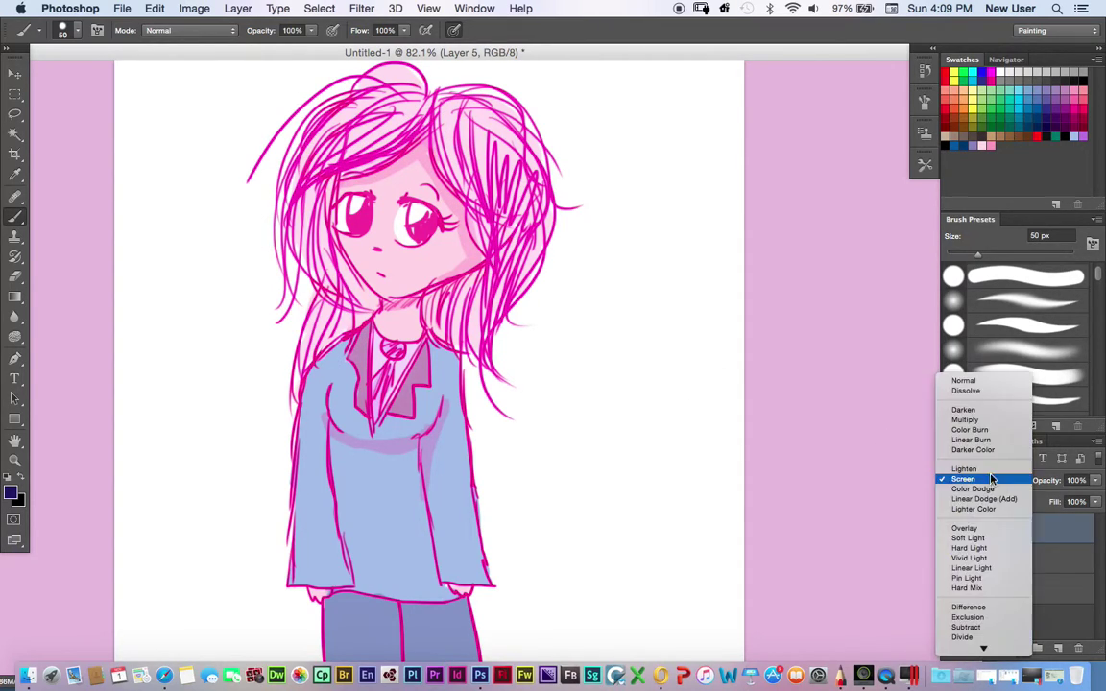
pyautogui.click(973, 489)
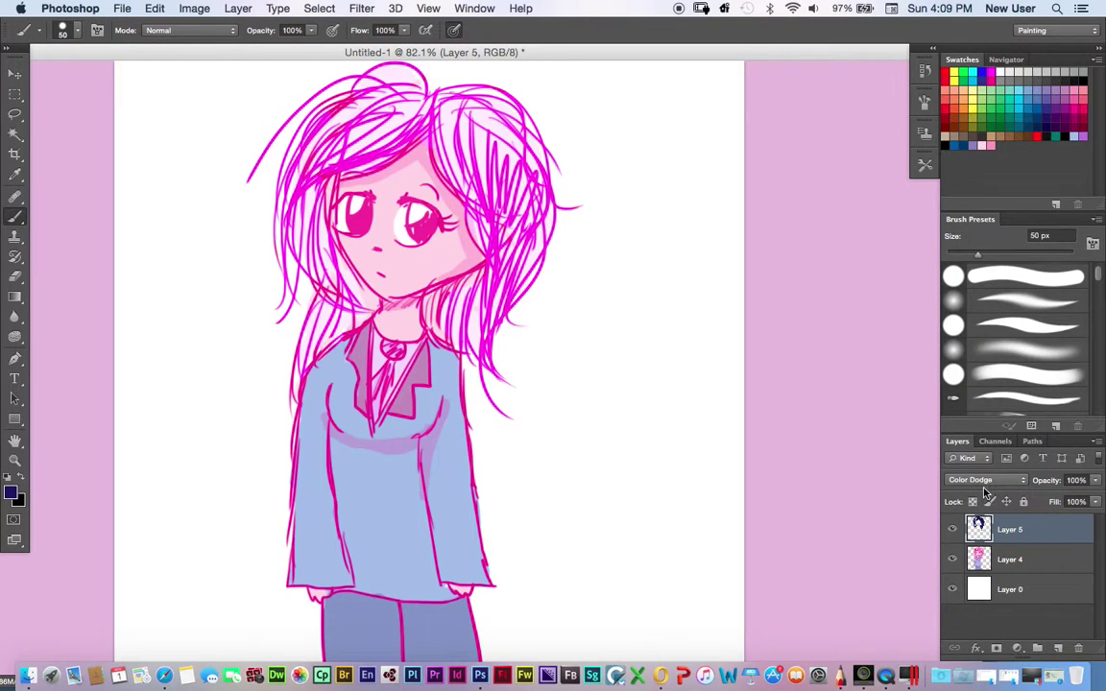
pyautogui.click(983, 480)
pyautogui.click(982, 499)
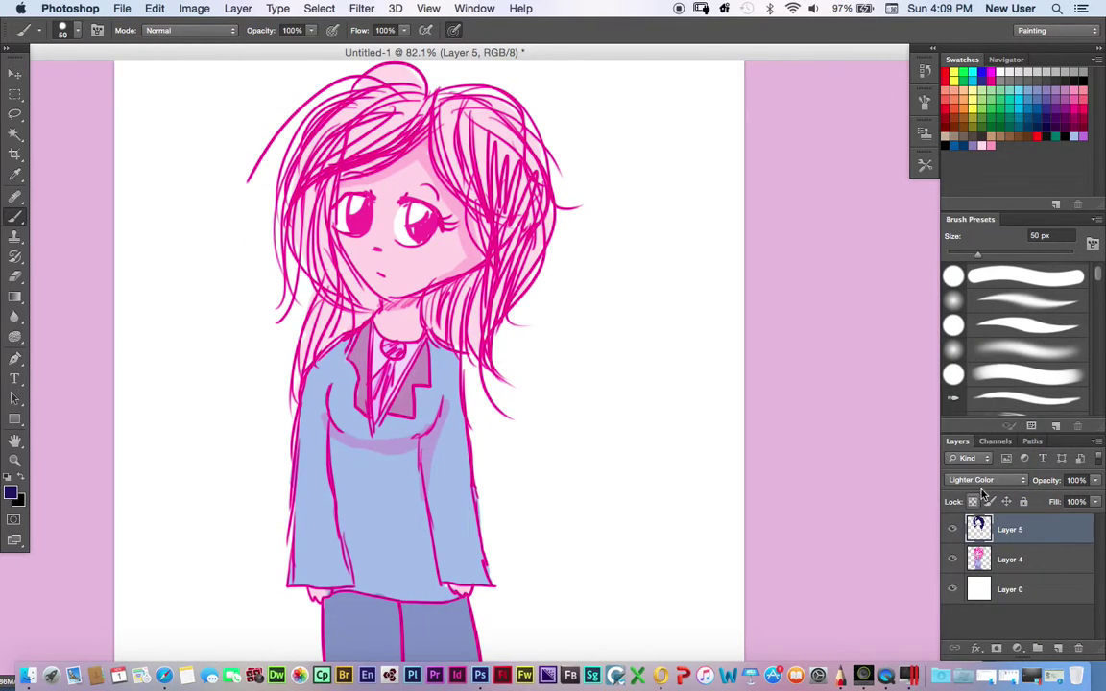
# Step: Set Layer 5 to Overlay and paint over the hair with a slightly lighter indigo
pyautogui.click(984, 479)
pyautogui.click(875, 449)
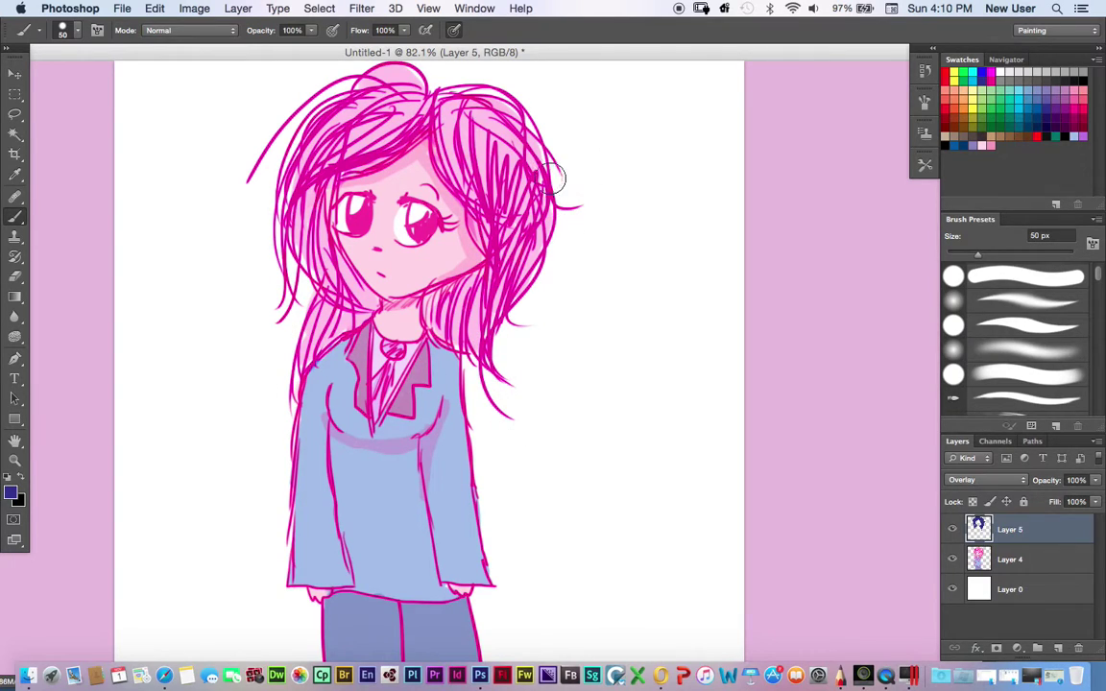
# Step: Try the Soft Light, Hard Light and Vivid Light blend modes on Layer 5 and return it to Overlay
pyautogui.click(984, 480)
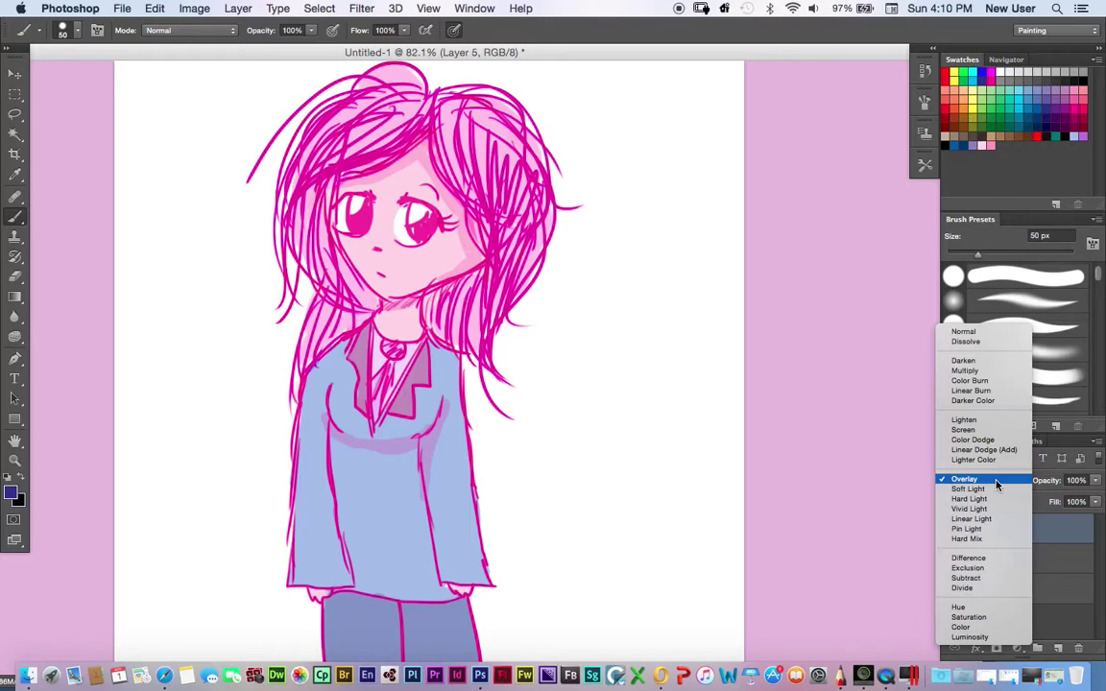
pyautogui.click(970, 487)
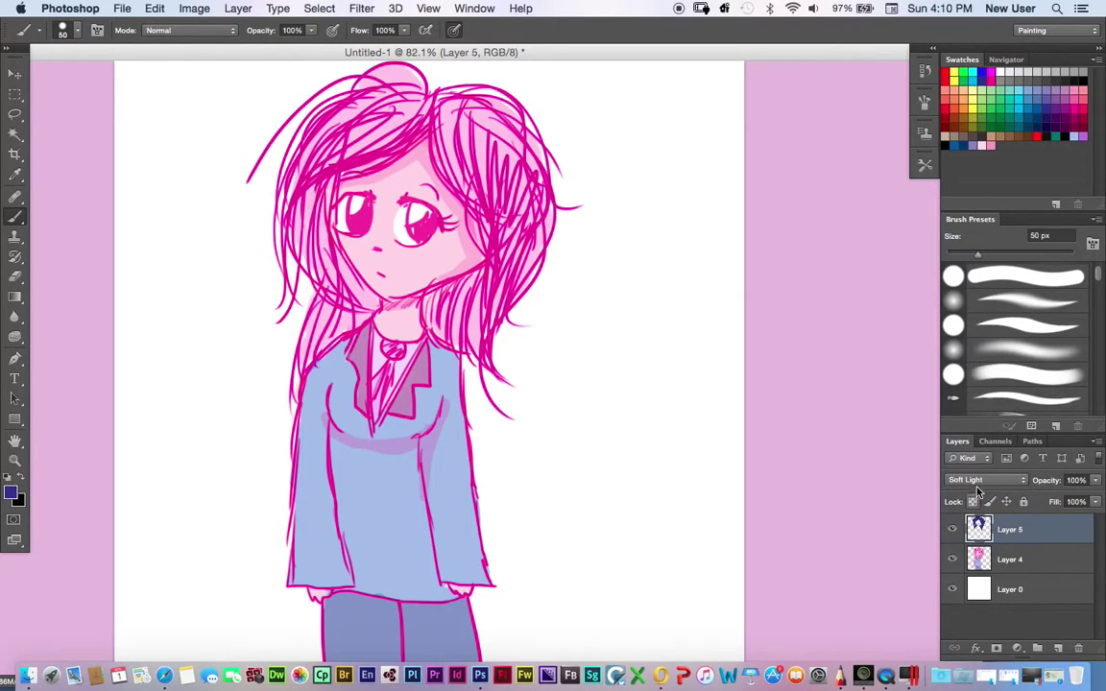
pyautogui.click(979, 481)
pyautogui.click(969, 488)
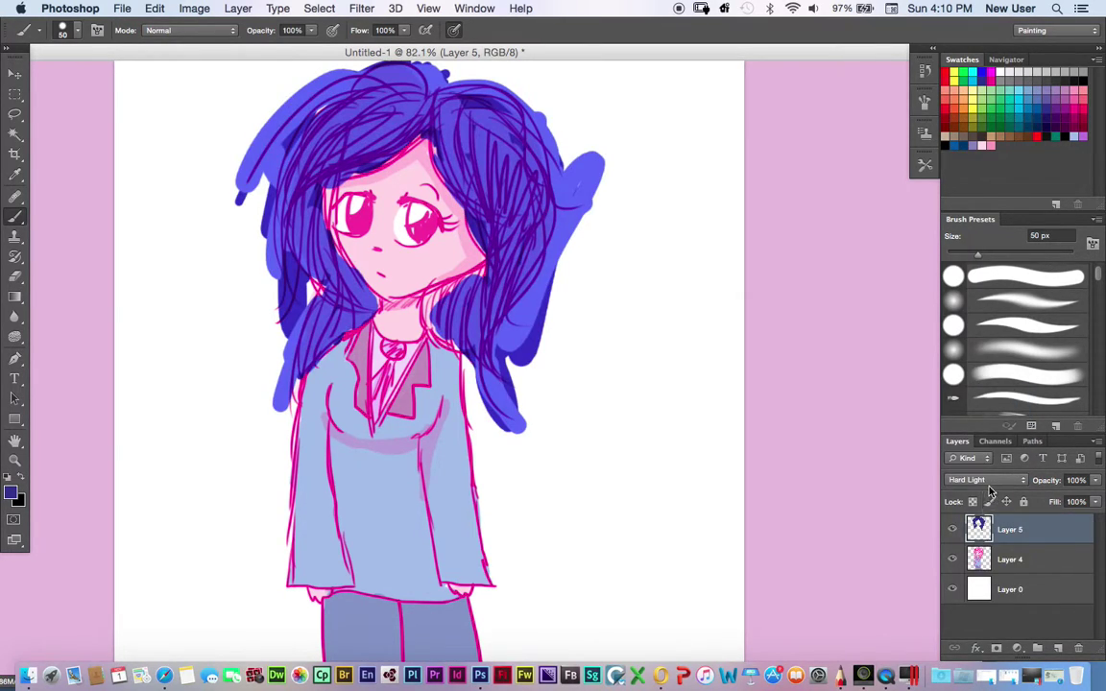
pyautogui.click(989, 480)
pyautogui.click(975, 493)
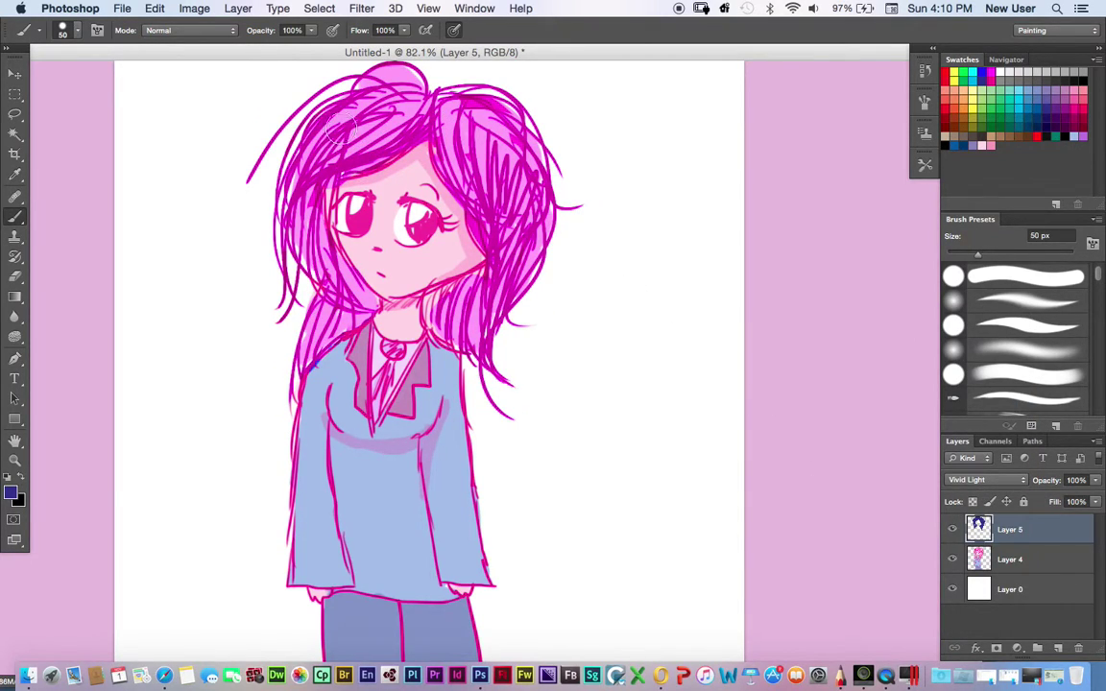
pyautogui.click(978, 485)
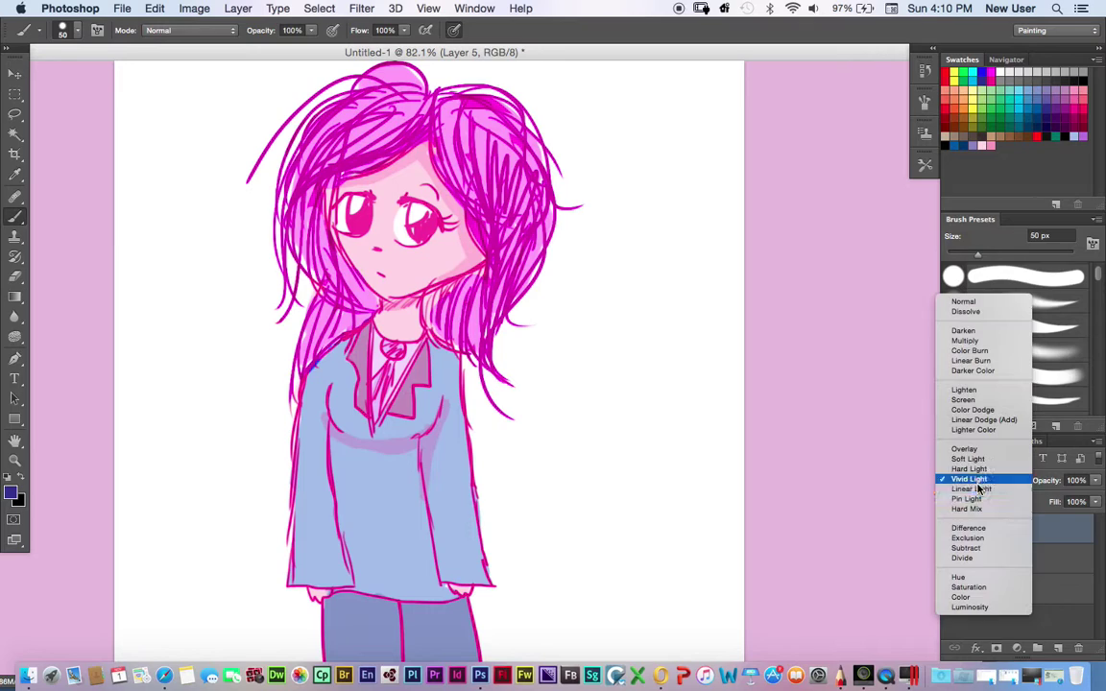
pyautogui.click(967, 457)
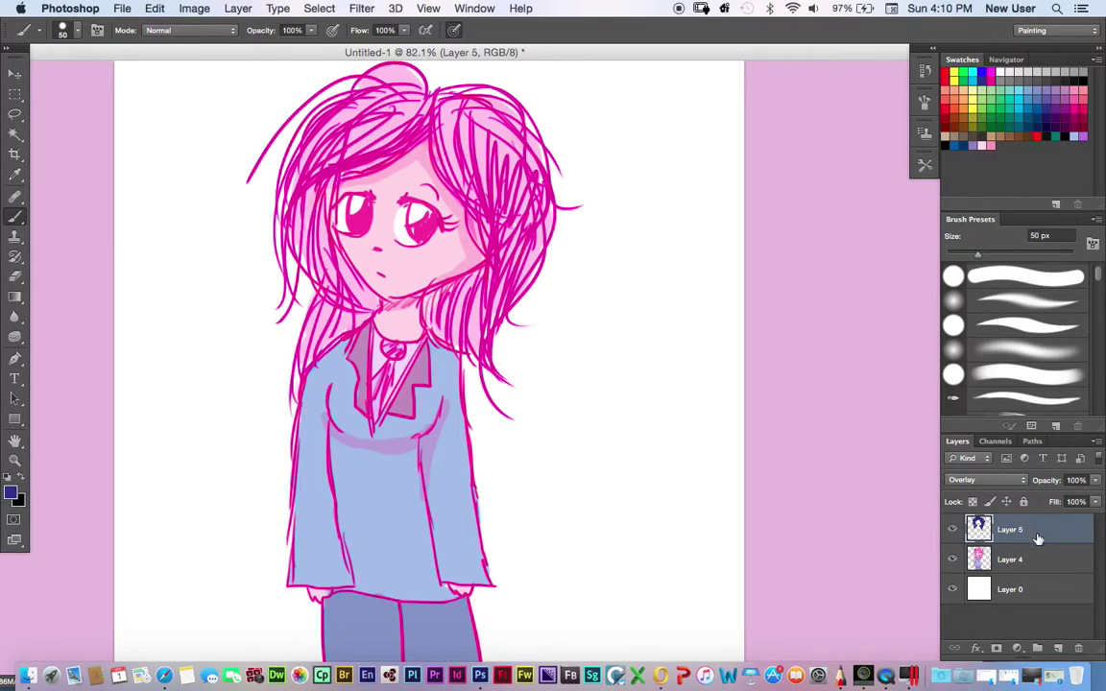
# Step: Try a vertical black-to-teal gradient on the white background Layer 0 and undo it
pyautogui.click(985, 590)
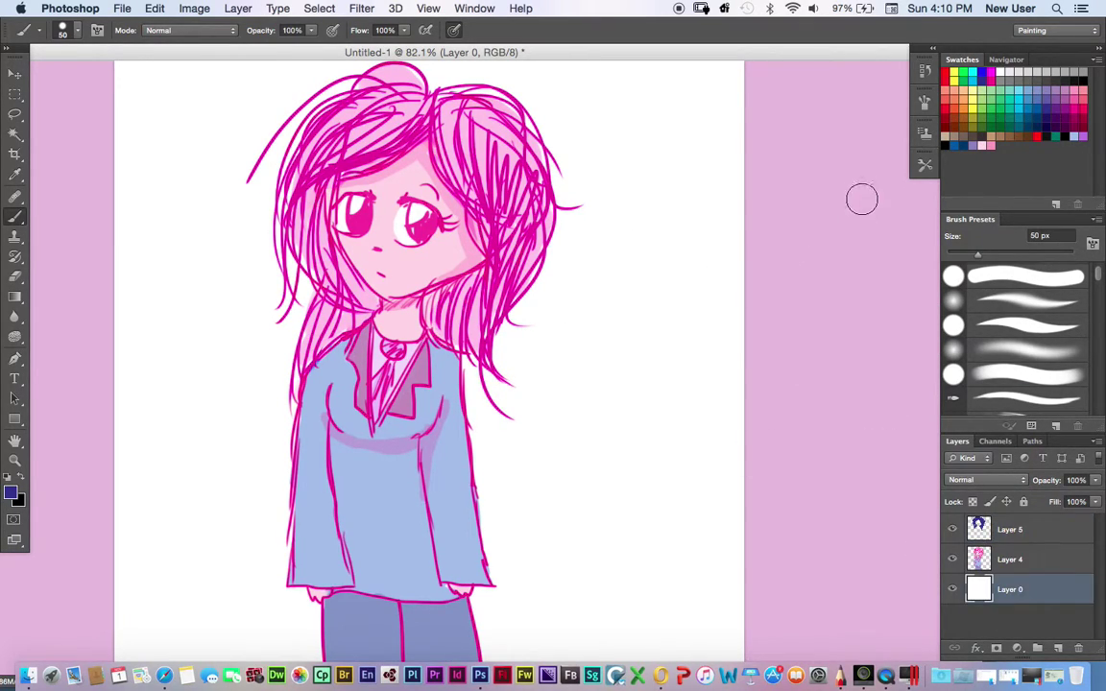
pyautogui.click(15, 297)
pyautogui.click(1023, 135)
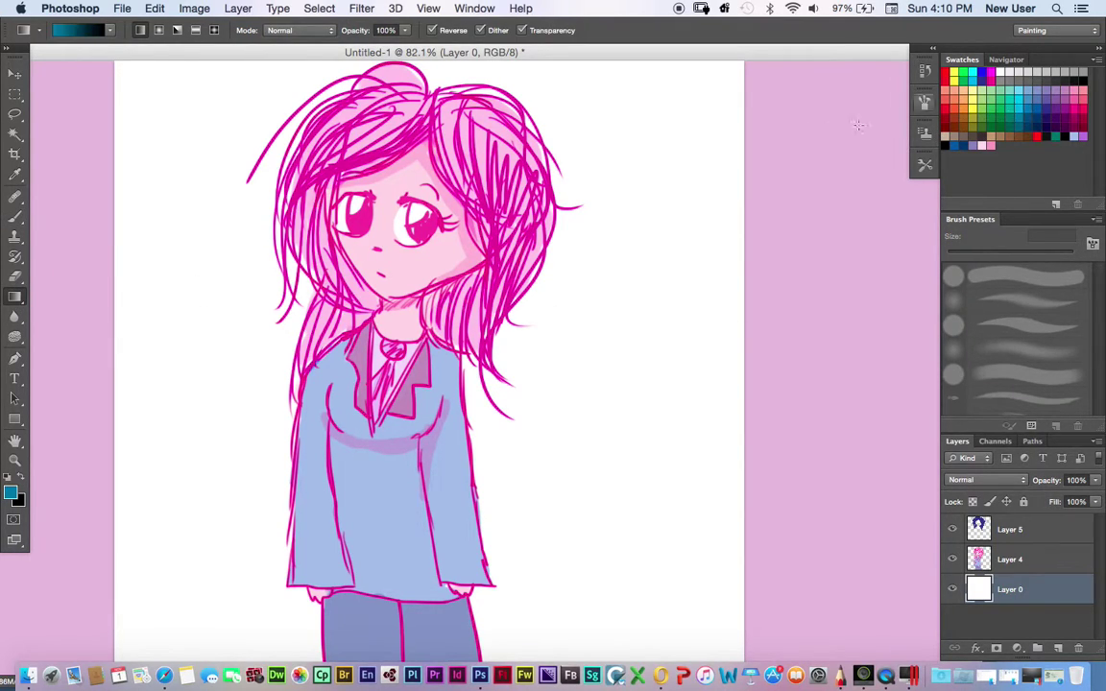
pyautogui.moveTo(413, 261); pyautogui.dragTo(405, 416)
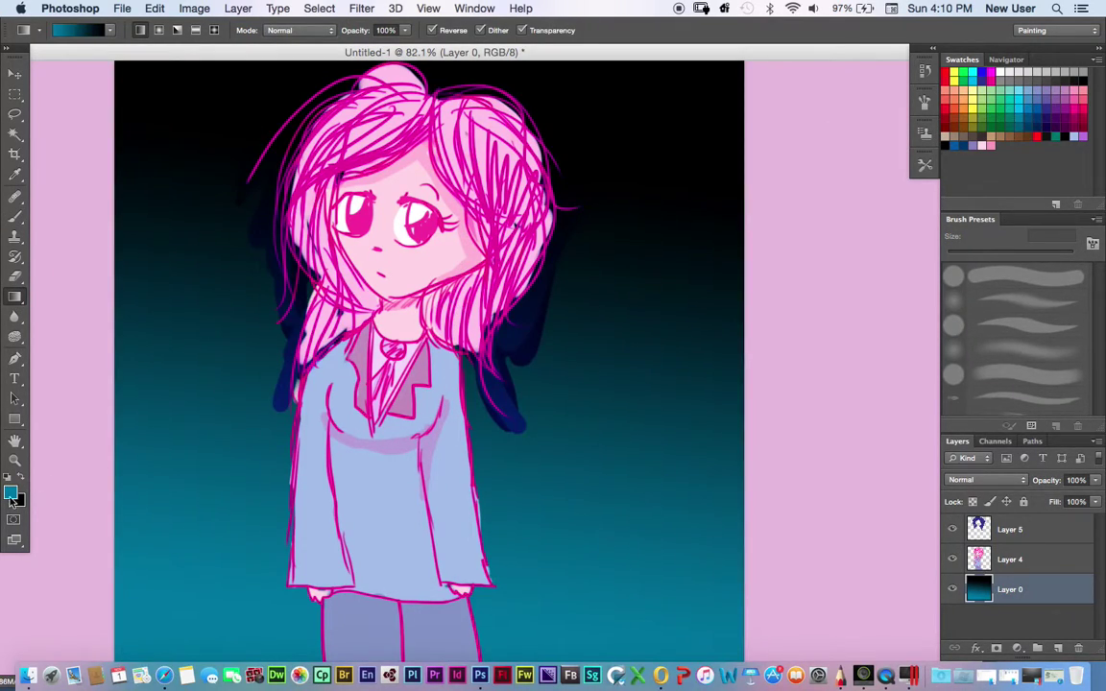
pyautogui.hotkey('ctrl', 'z')
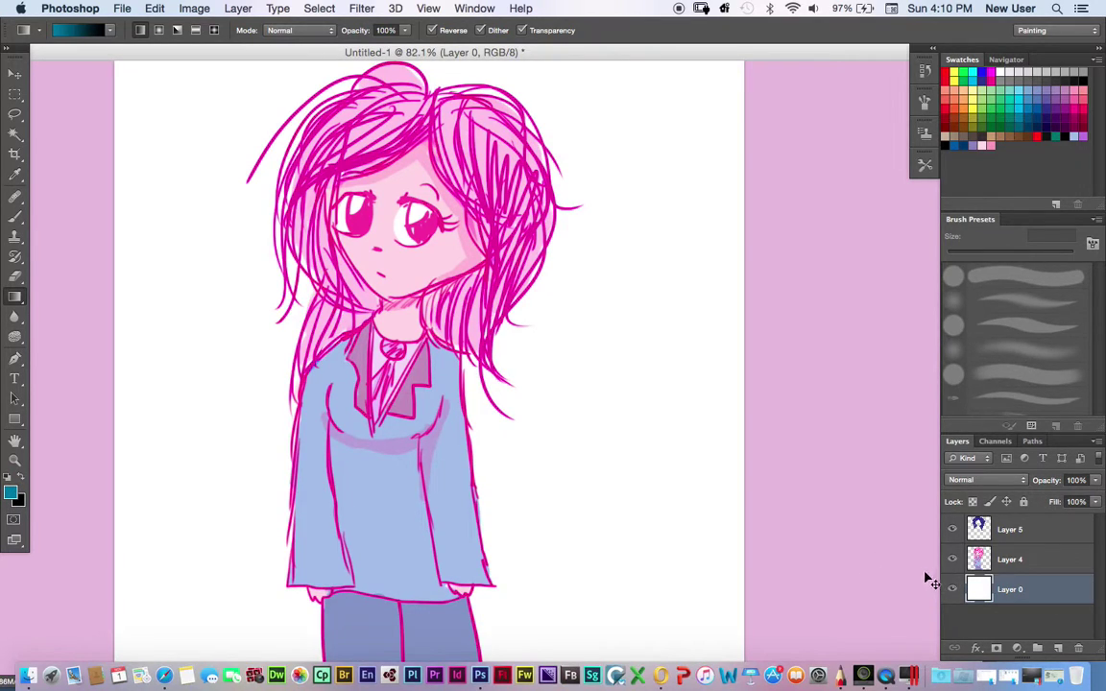
# Step: Merge Layer 5, Layer 4 and the background into a single layer
pyautogui.click(1006, 533)
pyautogui.click(193, 8)
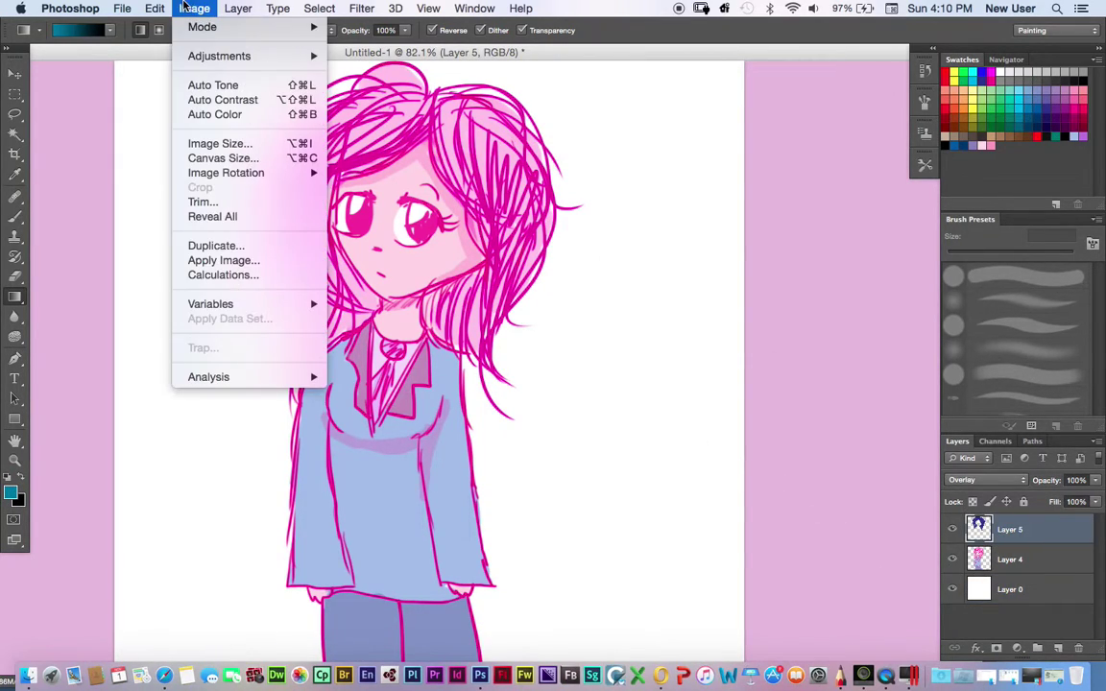
pyautogui.moveTo(161, 9)
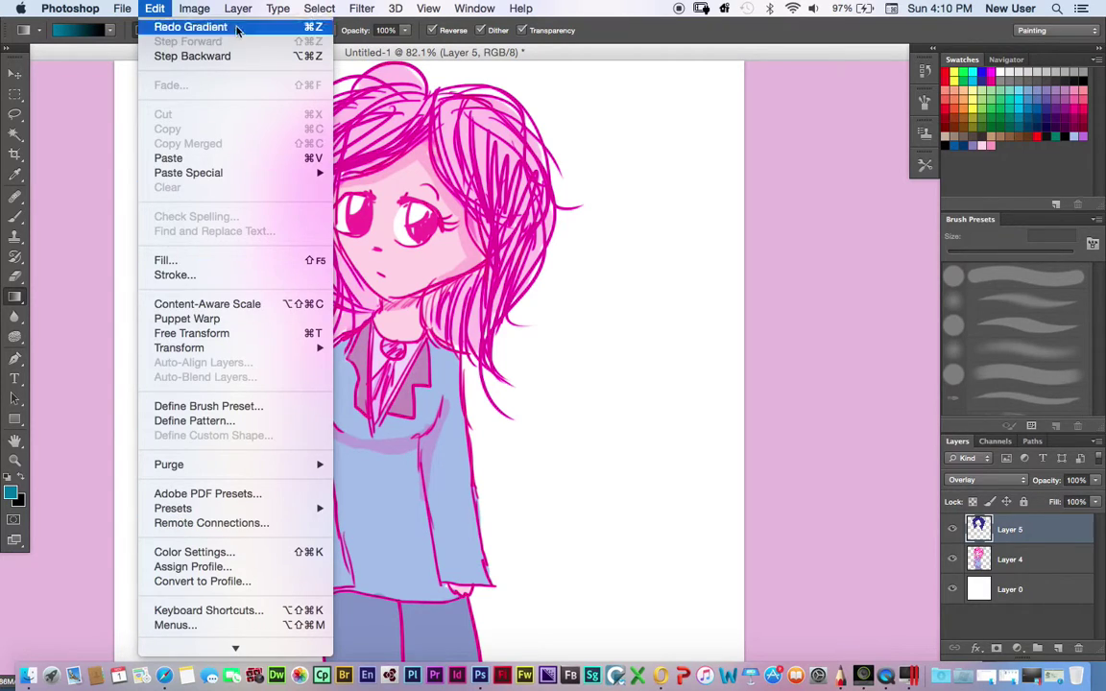
pyautogui.moveTo(238, 9)
pyautogui.click(248, 581)
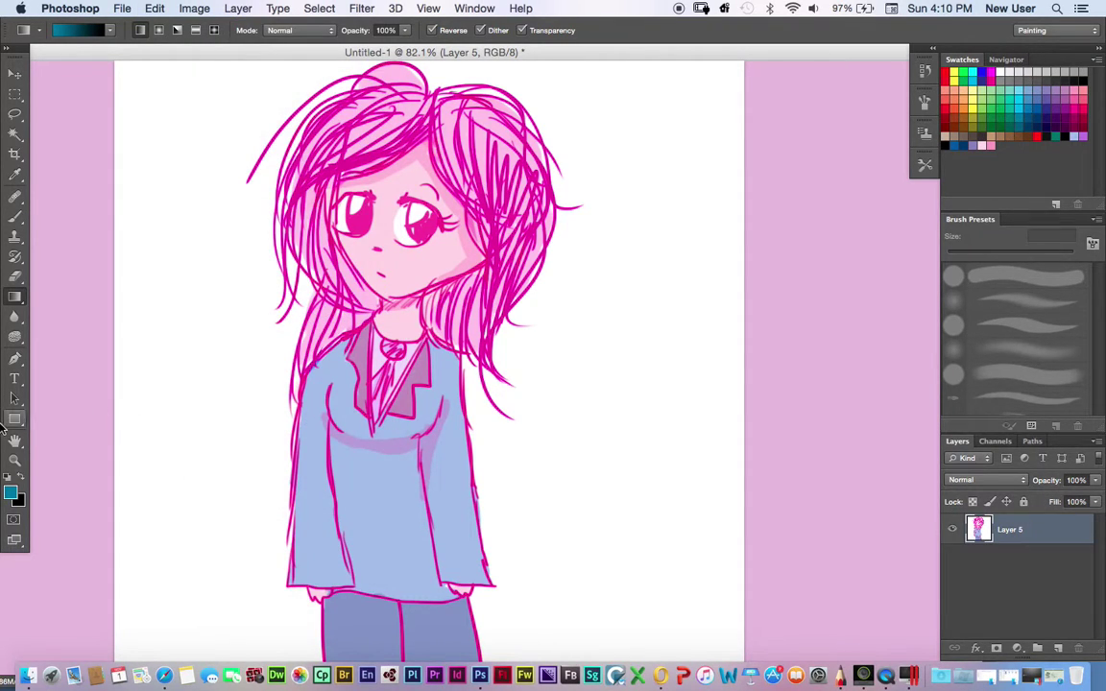
# Step: Create a new layer above the merged drawing and set the foreground colour to pale sky blue
pyautogui.click(14, 460)
pyautogui.moveTo(145, 380); pyautogui.dragTo(72, 384)
pyautogui.click(1061, 650)
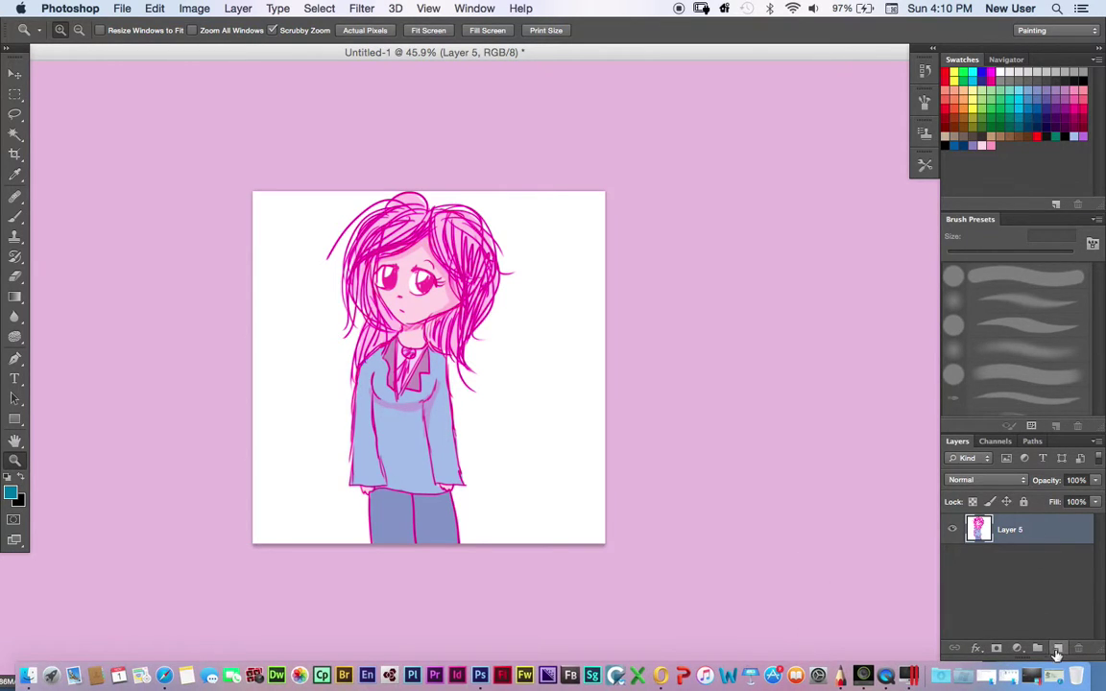
pyautogui.click(1055, 647)
pyautogui.click(13, 490)
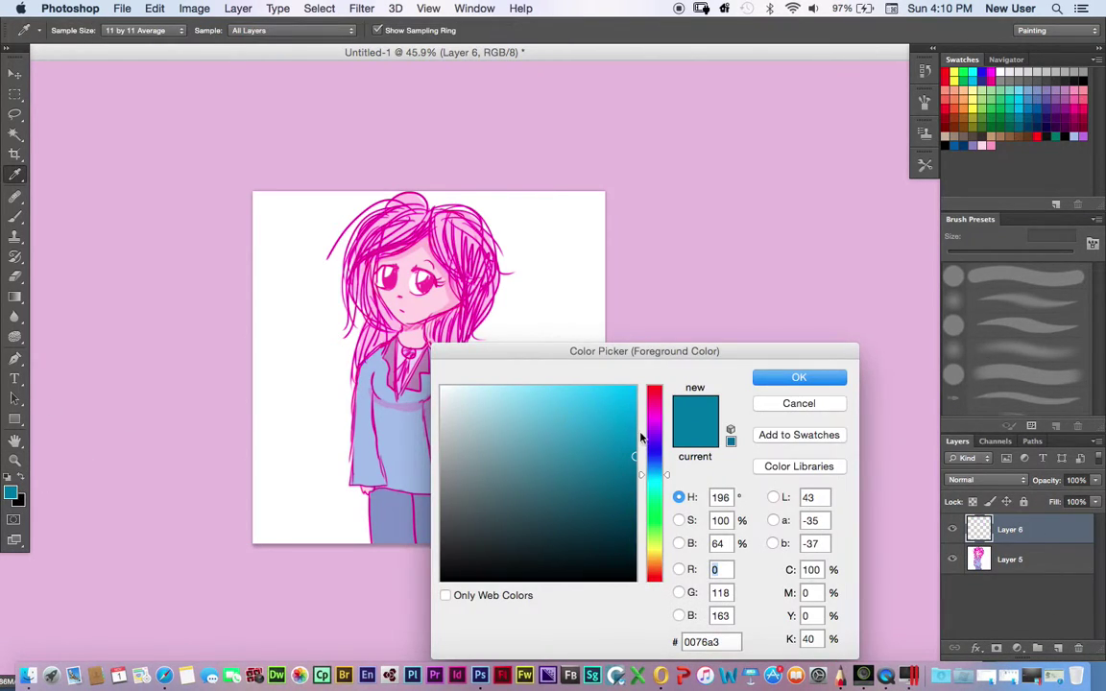
pyautogui.moveTo(598, 396); pyautogui.dragTo(483, 377)
pyautogui.click(772, 377)
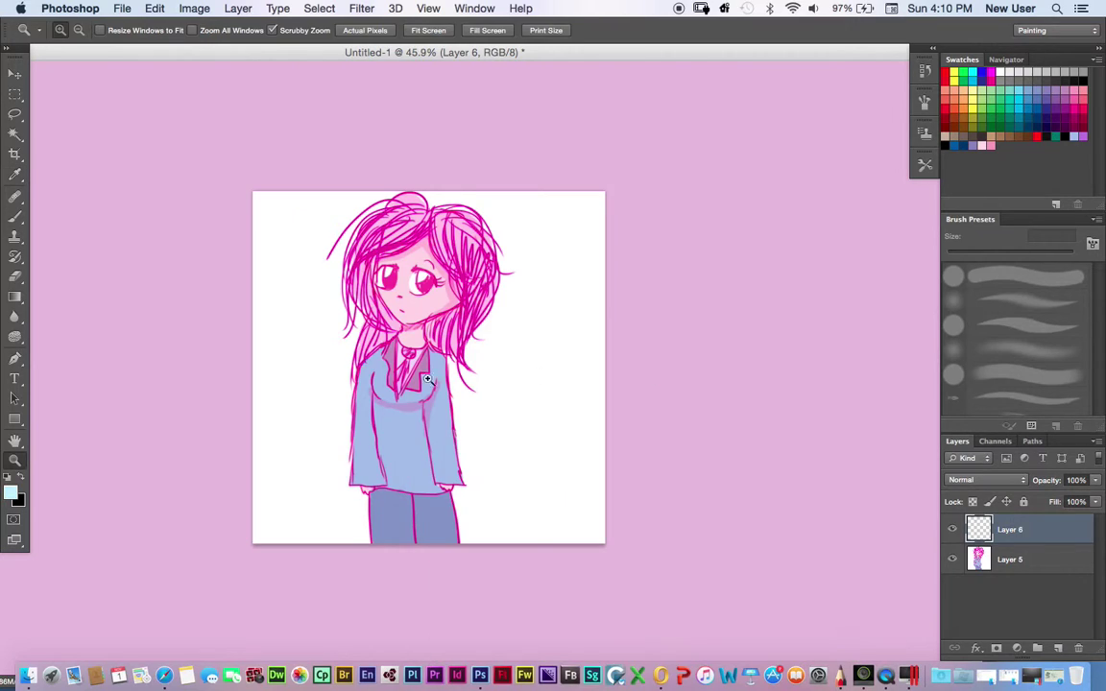
# Step: Make pale blue the background colour, pick pale aqua as foreground, and fill Layer 6 with a vertical gradient of both
pyautogui.click(20, 477)
pyautogui.click(12, 491)
pyautogui.moveTo(659, 444); pyautogui.dragTo(659, 487)
pyautogui.moveTo(470, 387); pyautogui.dragTo(486, 382)
pyautogui.click(768, 380)
pyautogui.click(21, 299)
pyautogui.moveTo(419, 305); pyautogui.dragTo(428, 564)
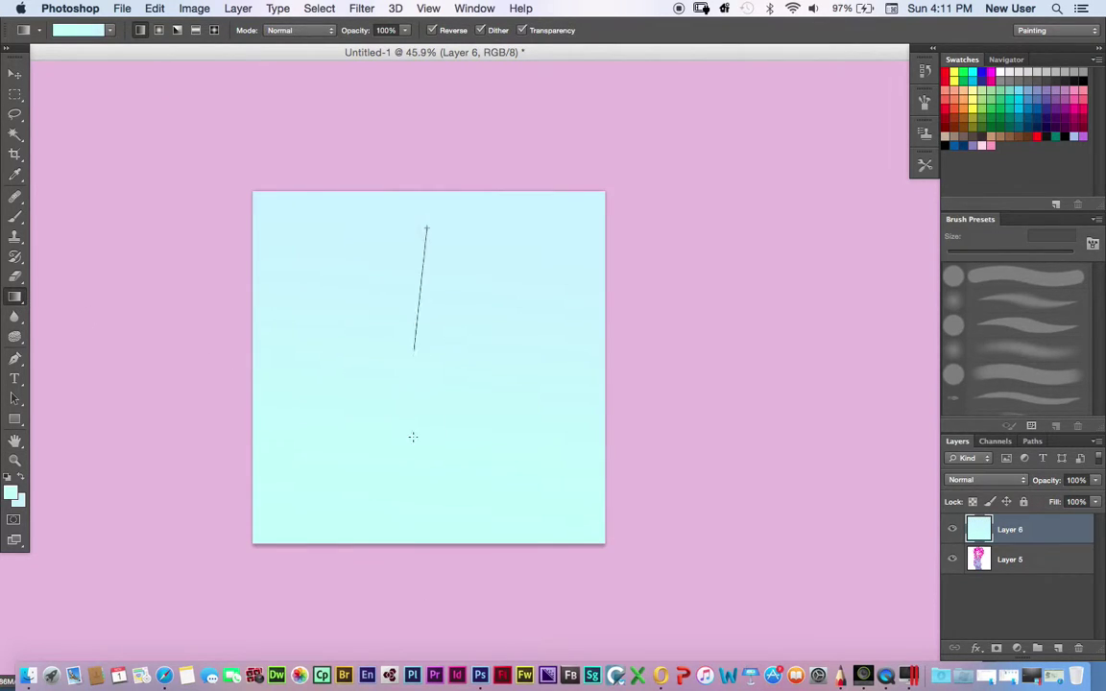
# Step: Try the Multiply, Lighten and Screen blend modes on Layer 6 and set it to Overlay
pyautogui.click(987, 480)
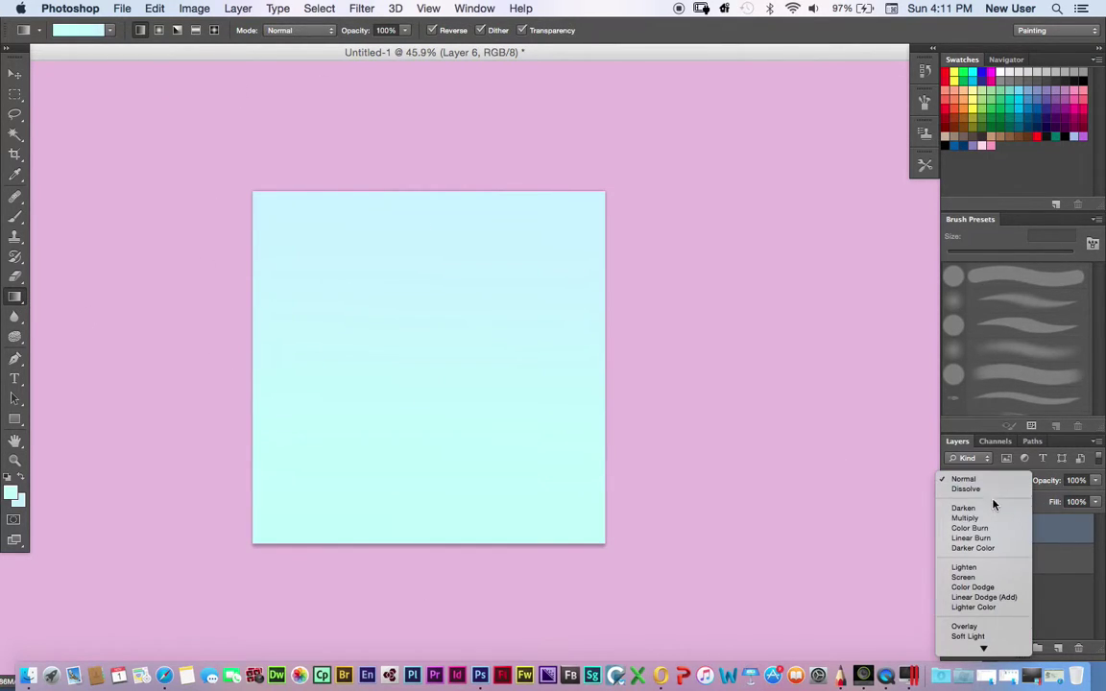
pyautogui.click(975, 514)
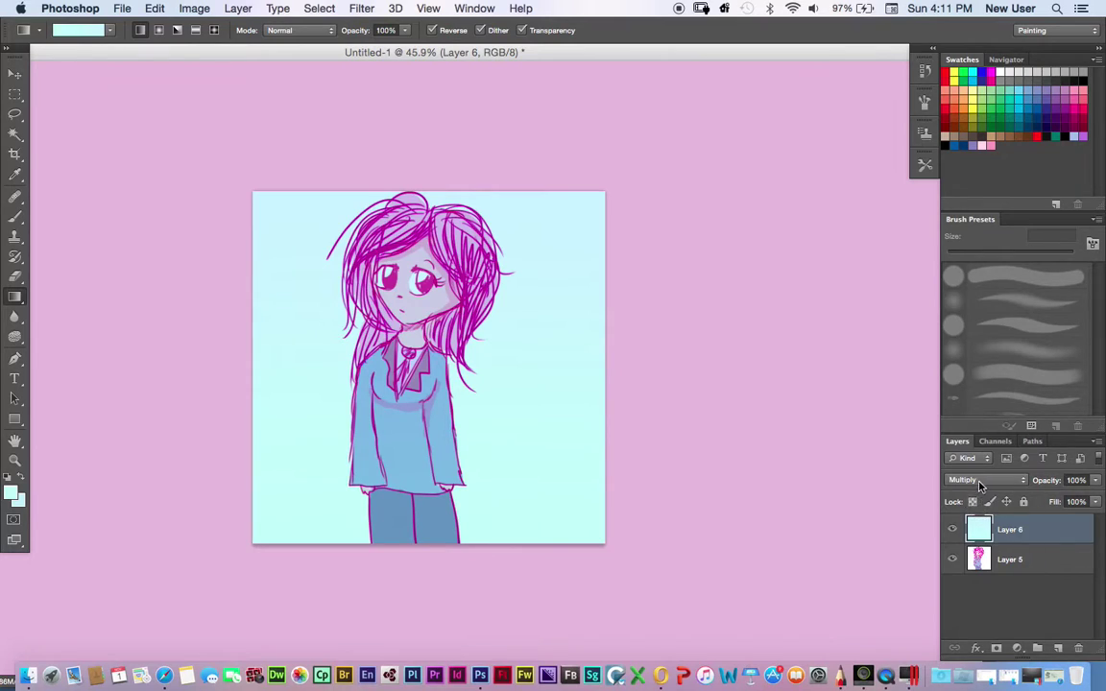
pyautogui.click(980, 482)
pyautogui.click(974, 526)
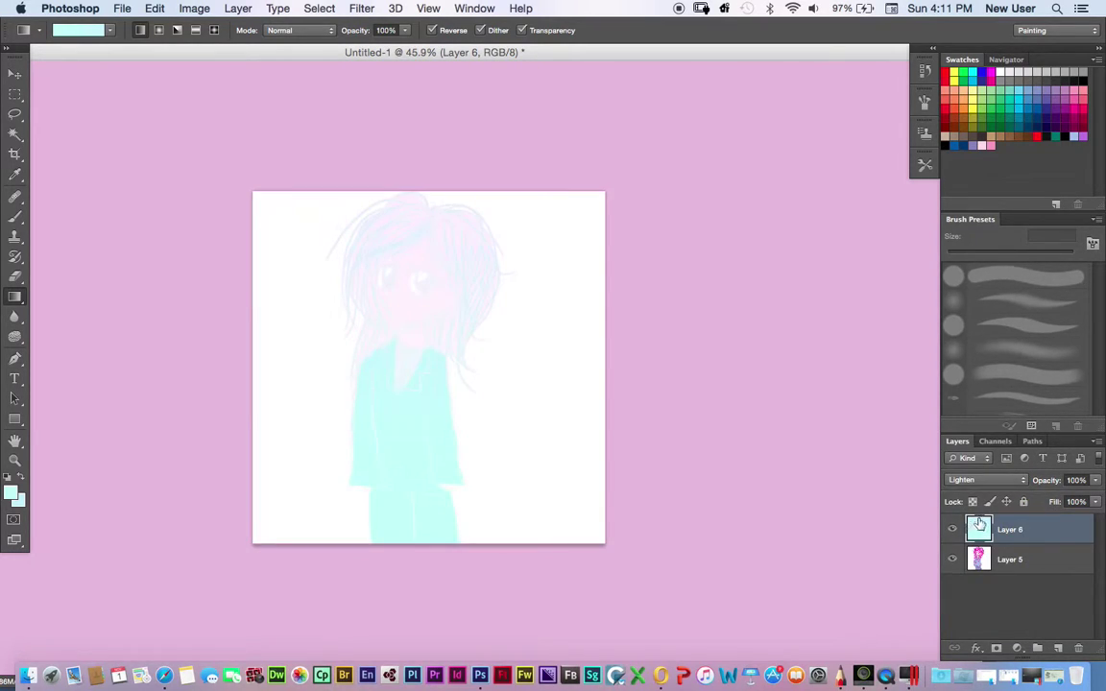
pyautogui.click(983, 483)
pyautogui.click(969, 489)
pyautogui.click(977, 480)
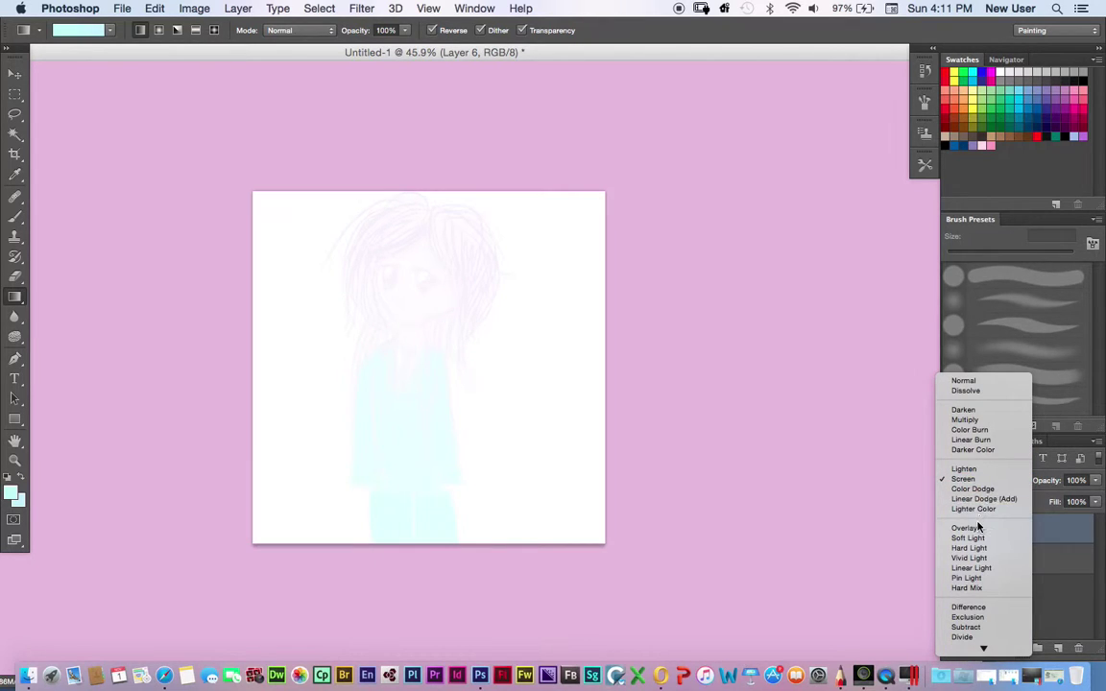
pyautogui.click(967, 528)
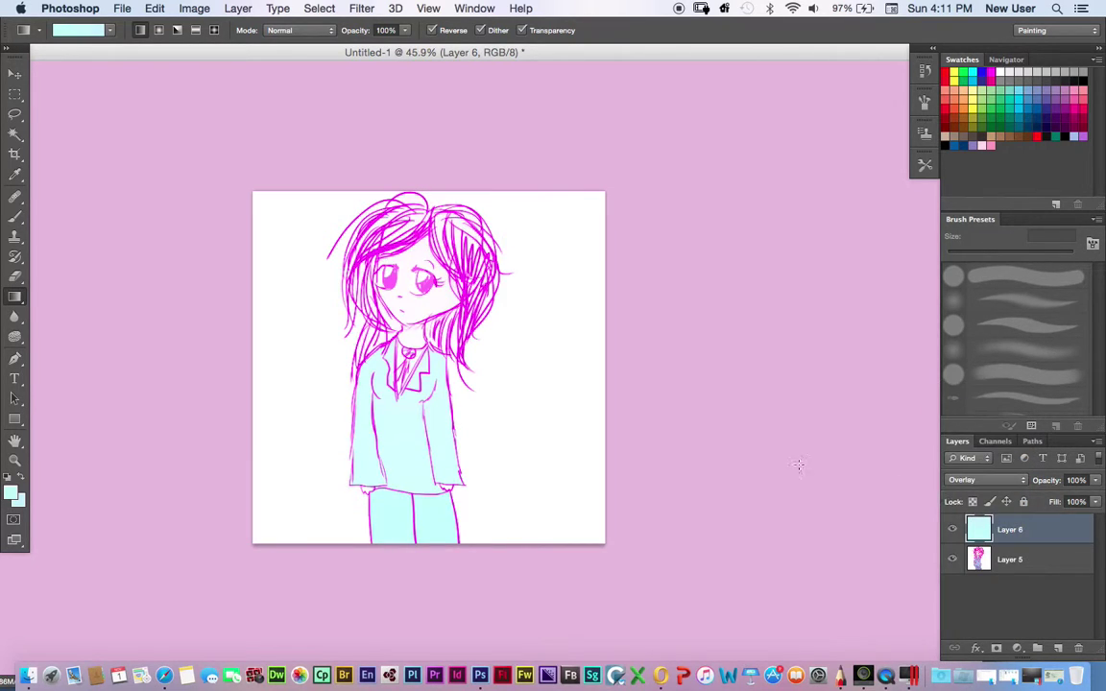
# Step: Choose a pale lavender-blue as one of the two gradient colours
pyautogui.click(10, 496)
pyautogui.click(767, 381)
pyautogui.click(11, 493)
pyautogui.click(657, 451)
pyautogui.click(474, 387)
pyautogui.click(772, 378)
# Step: Set the foreground to light pink and redraw the Layer 6 gradient from pale lavender at the canvas top to pink below
pyautogui.click(12, 491)
pyautogui.click(654, 416)
pyautogui.click(508, 381)
pyautogui.moveTo(509, 376); pyautogui.dragTo(512, 377)
pyautogui.click(787, 381)
pyautogui.moveTo(416, 230); pyautogui.dragTo(400, 612)
pyautogui.moveTo(414, 477); pyautogui.dragTo(432, 118)
pyautogui.moveTo(414, 180); pyautogui.dragTo(330, 537)
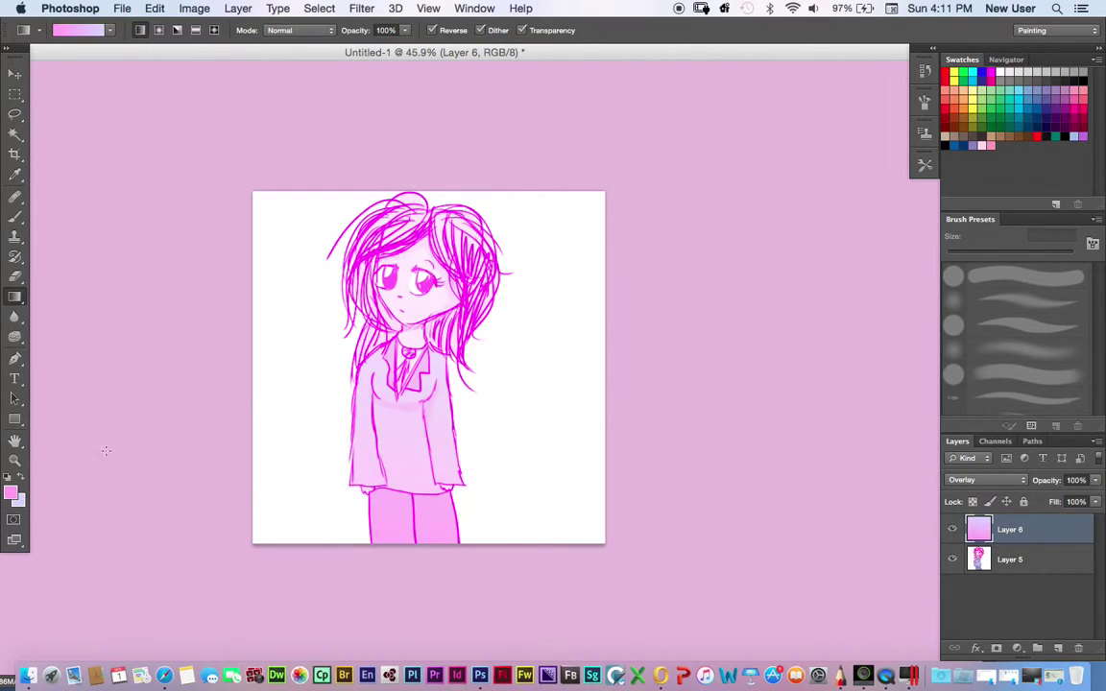
# Step: Replace the pale lavender with a light purple (#deafff) and redraw the Layer 6 gradient between purple and pink
pyautogui.click(18, 488)
pyautogui.click(501, 386)
pyautogui.click(655, 431)
pyautogui.click(778, 377)
pyautogui.moveTo(458, 329); pyautogui.dragTo(451, 587)
pyautogui.moveTo(391, 453); pyautogui.dragTo(416, 122)
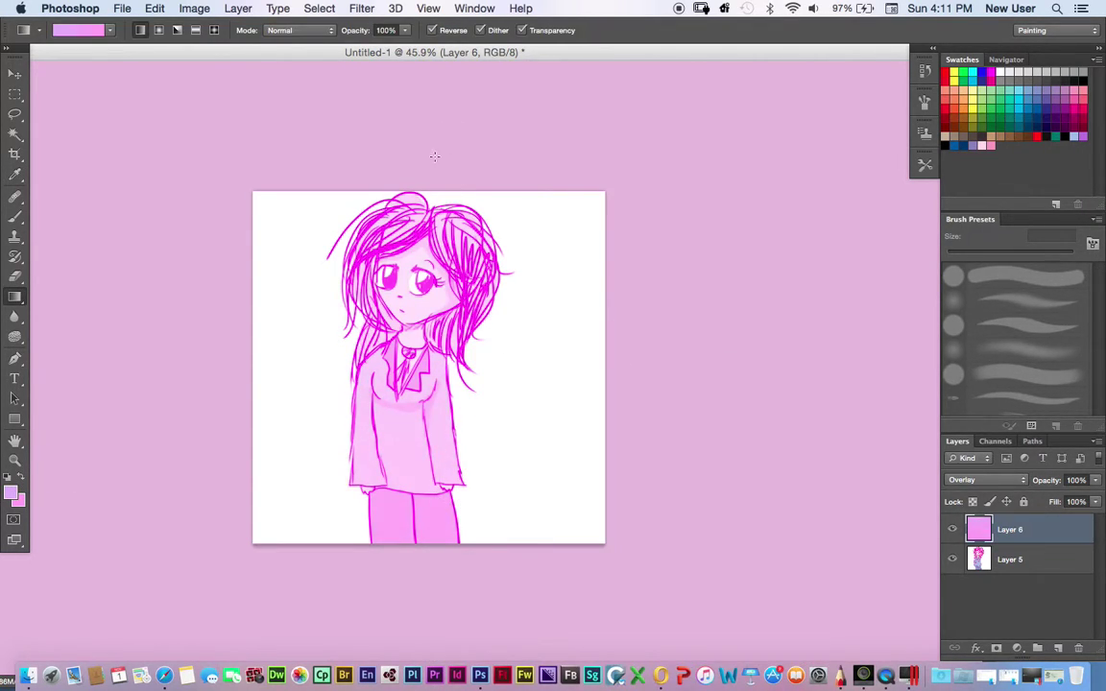
# Step: Set the foreground to pale yellow and redraw the Layer 6 gradient from pink at the canvas top to yellow below
pyautogui.click(12, 494)
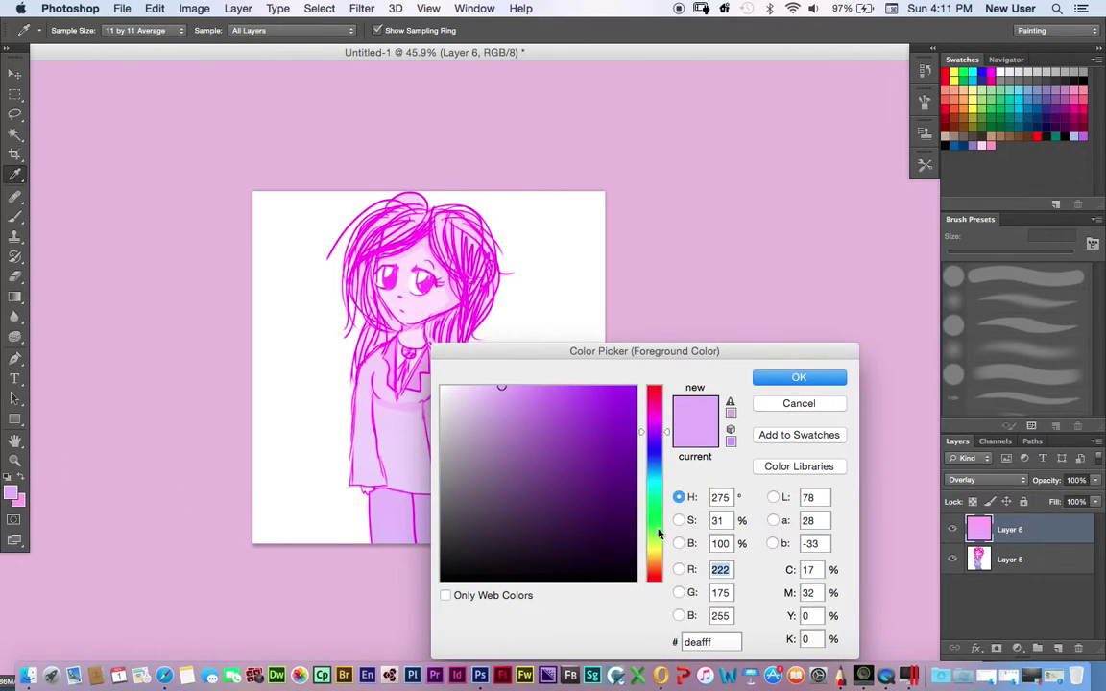
pyautogui.click(654, 541)
pyautogui.click(655, 549)
pyautogui.click(496, 388)
pyautogui.click(789, 379)
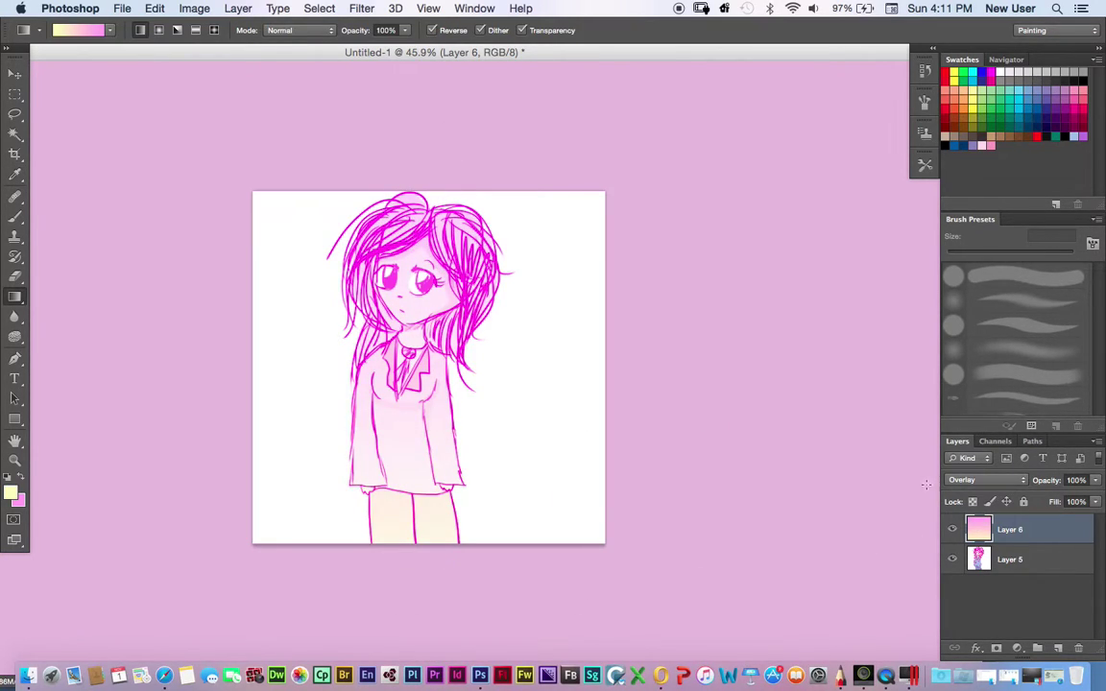
# Step: Try the Soft Light, Hard Light, Vivid Light and Difference blend modes on the pink-and-yellow gradient layer
pyautogui.click(987, 480)
pyautogui.click(968, 489)
pyautogui.click(977, 484)
pyautogui.click(971, 487)
pyautogui.click(977, 482)
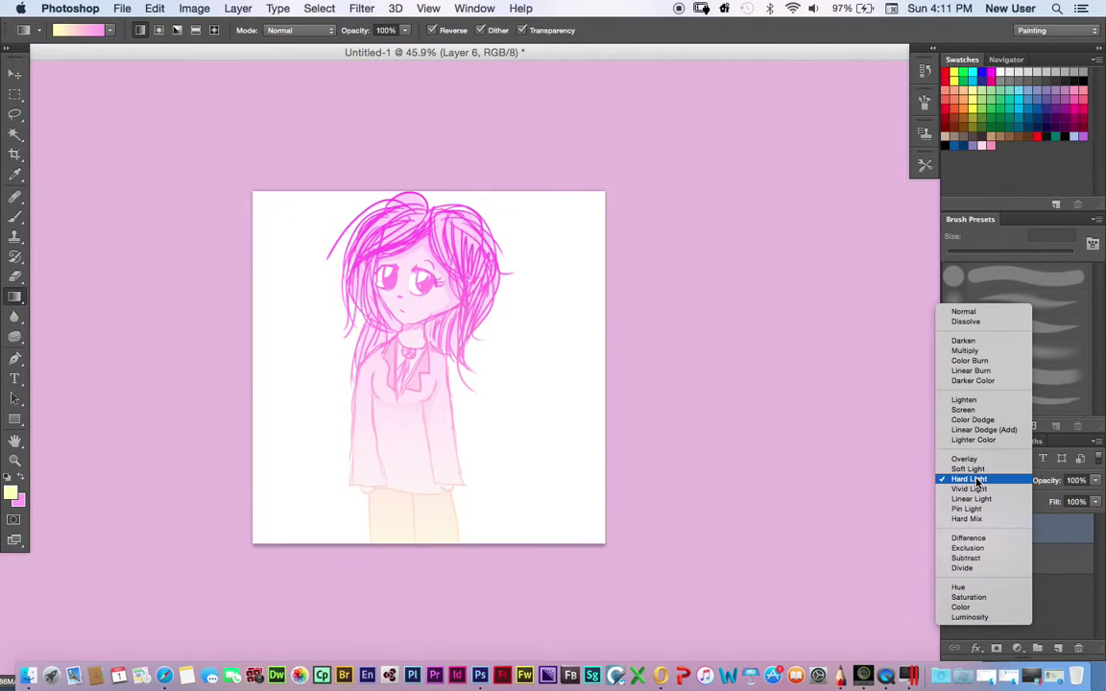
pyautogui.click(971, 489)
pyautogui.click(975, 480)
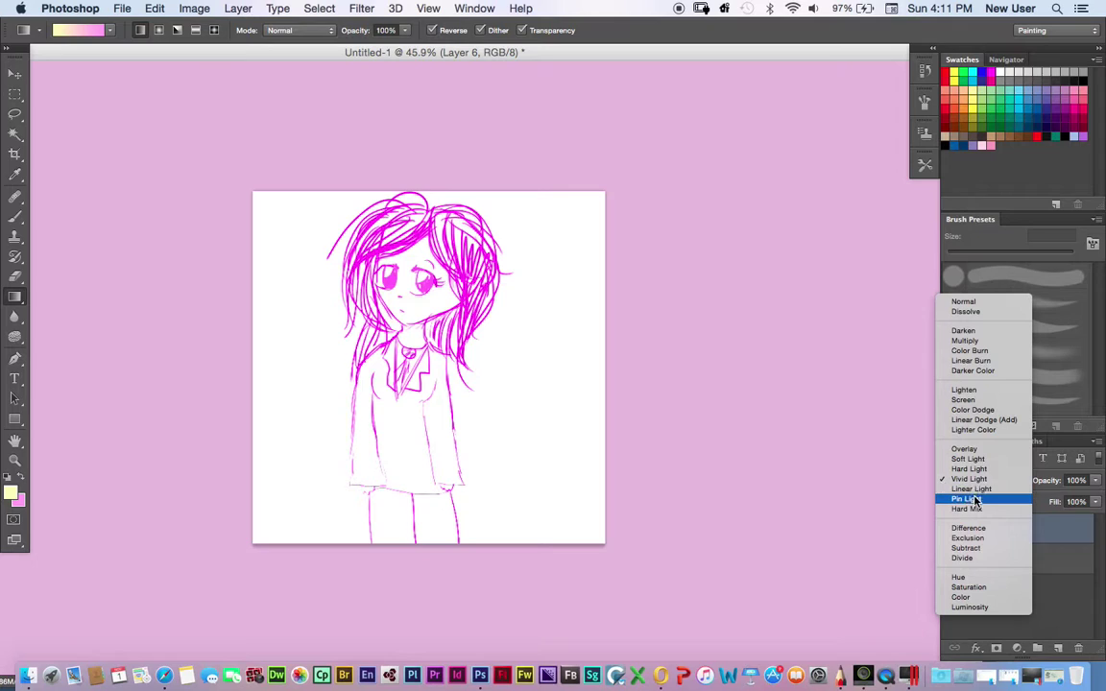
pyautogui.click(905, 527)
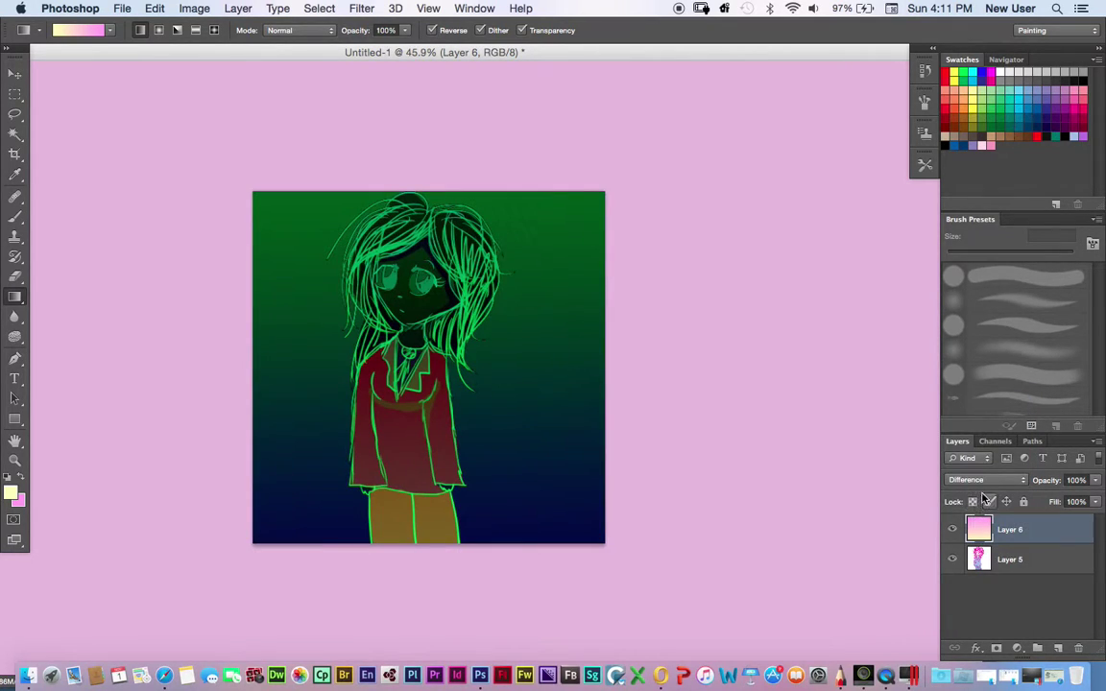
# Step: Try the Screen, Multiply, Color Burn and Linear Burn blend modes on Layer 6
pyautogui.click(975, 480)
pyautogui.click(980, 352)
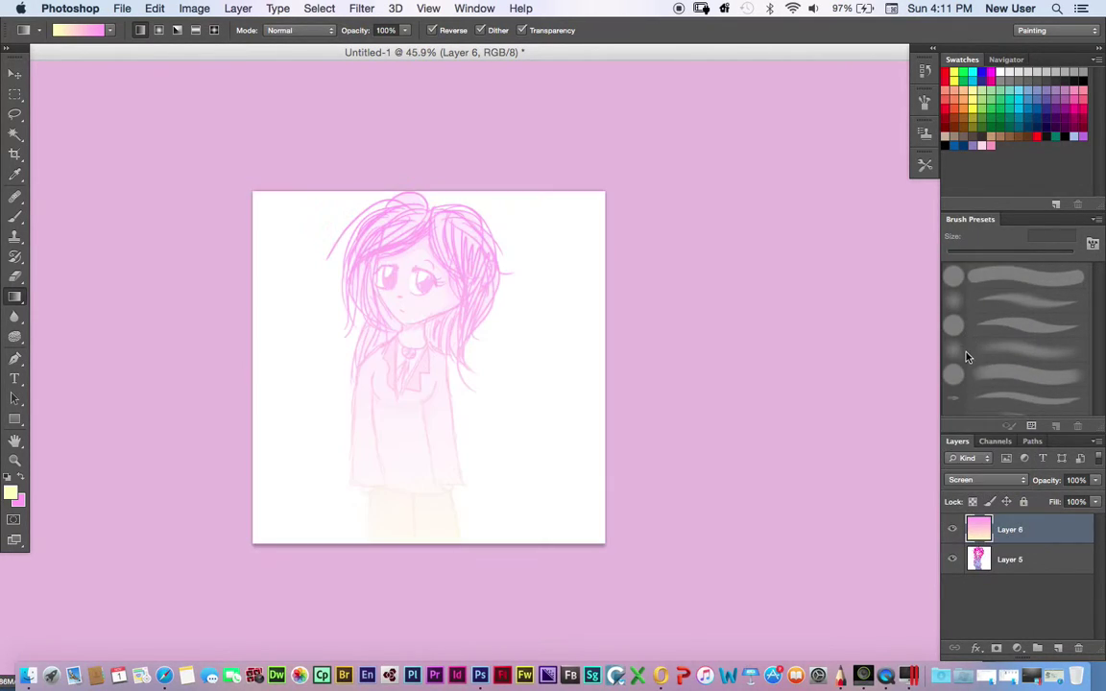
pyautogui.click(975, 480)
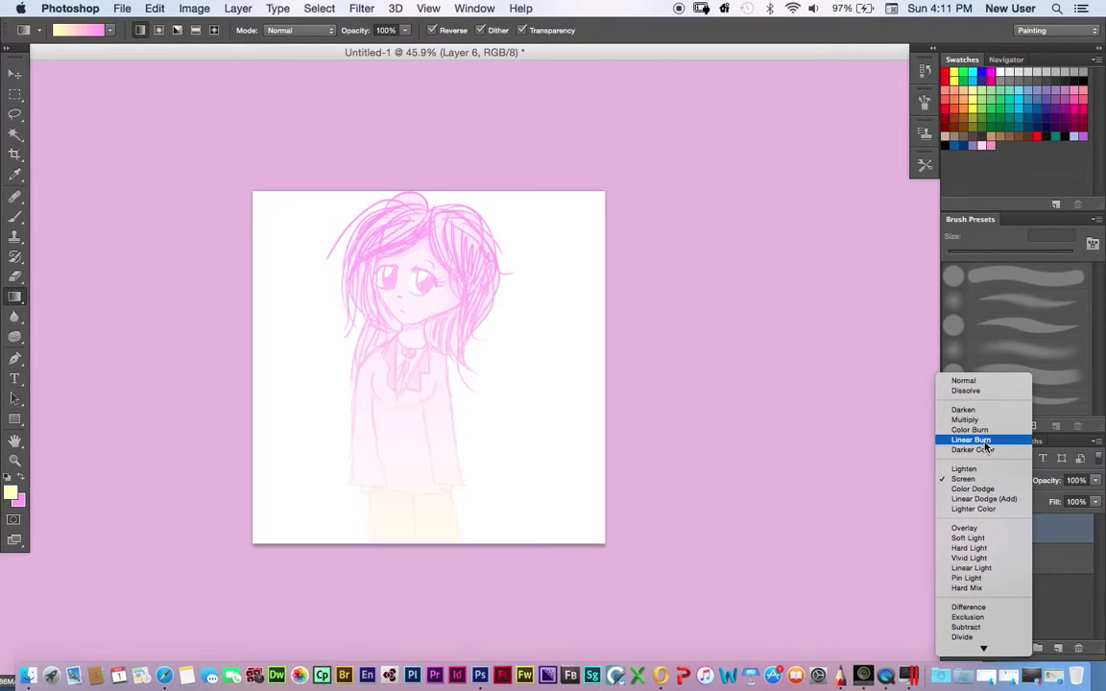
pyautogui.click(966, 419)
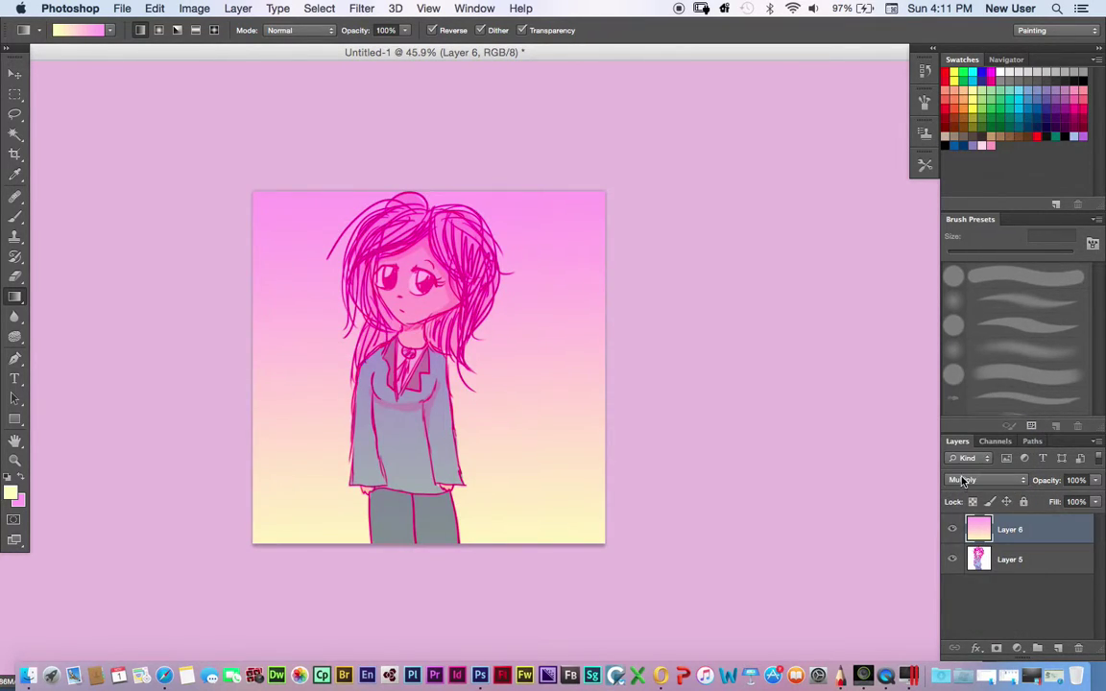
pyautogui.click(975, 480)
pyautogui.click(969, 489)
pyautogui.click(981, 480)
pyautogui.click(979, 489)
# Step: Try the Darker Color, Lighten and Screen blend modes on the pink-and-yellow Layer 6
pyautogui.click(980, 480)
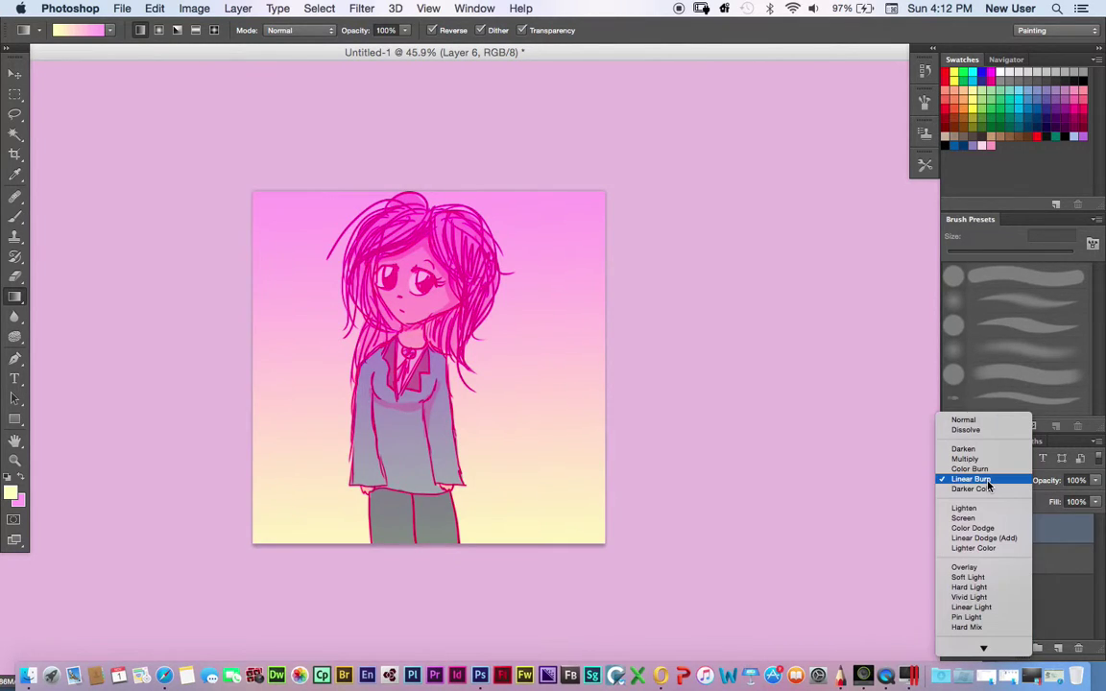
pyautogui.click(985, 489)
pyautogui.click(981, 480)
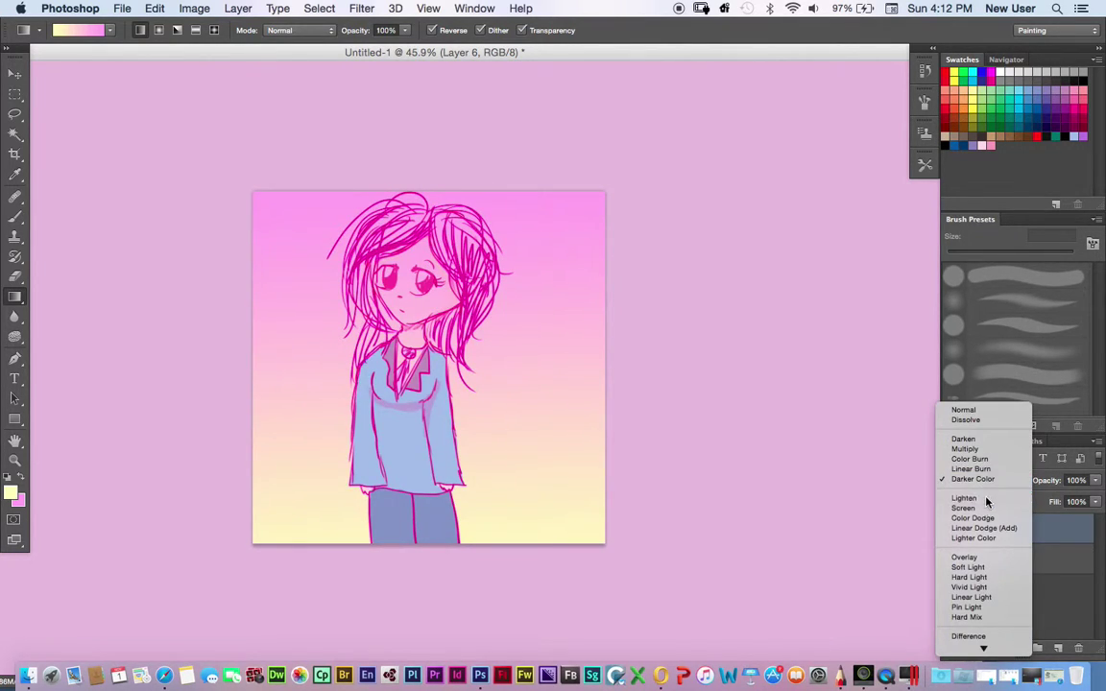
pyautogui.click(974, 496)
pyautogui.click(990, 486)
pyautogui.click(979, 490)
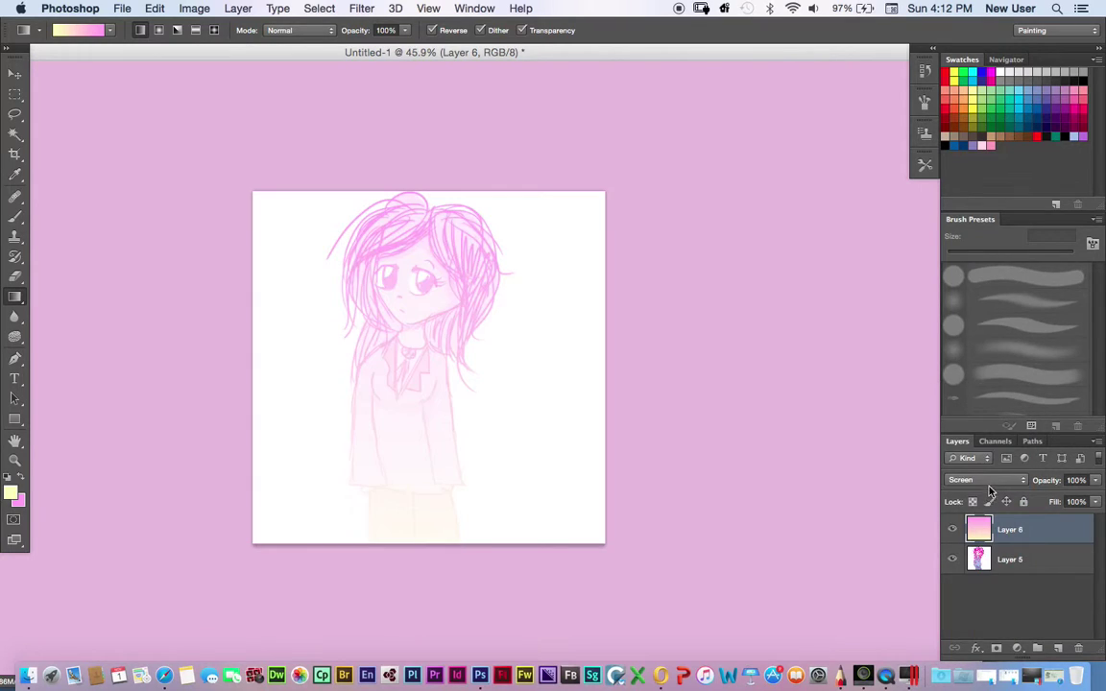
pyautogui.click(981, 480)
pyautogui.click(852, 458)
# Step: Pick a brighter yellow, swap the colours and redraw the Layer 6 gradient from yellow at the canvas top to pink below
pyautogui.click(12, 493)
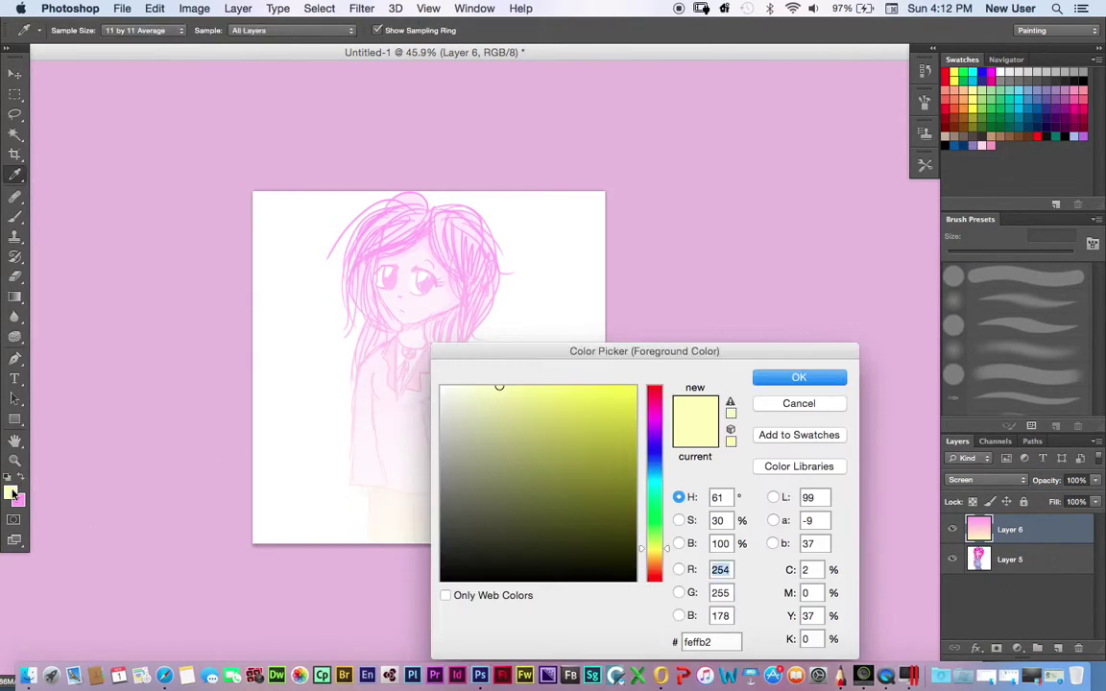
pyautogui.moveTo(619, 393); pyautogui.dragTo(674, 351)
pyautogui.click(773, 378)
pyautogui.click(21, 477)
pyautogui.moveTo(327, 206); pyautogui.dragTo(338, 425)
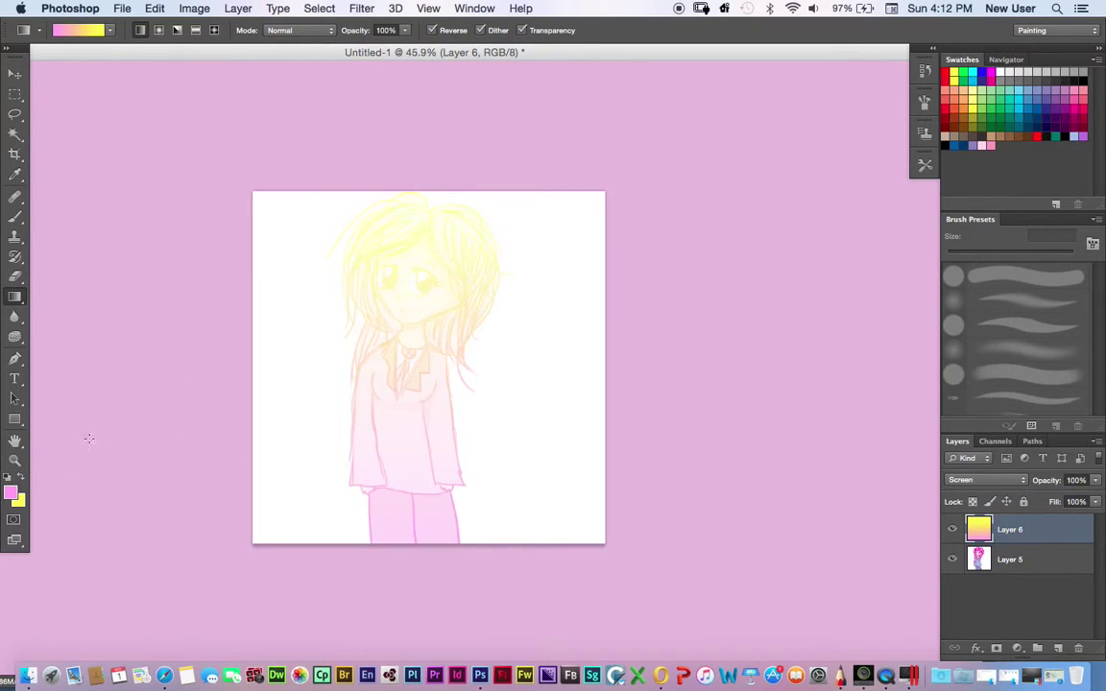
# Step: Swap the colours back, set the foreground to crimson pink and redraw the Layer 6 gradient from light pink down to crimson
pyautogui.click(21, 477)
pyautogui.click(12, 492)
pyautogui.click(653, 404)
pyautogui.click(799, 377)
pyautogui.press('g')
pyautogui.moveTo(395, 182); pyautogui.dragTo(420, 480)
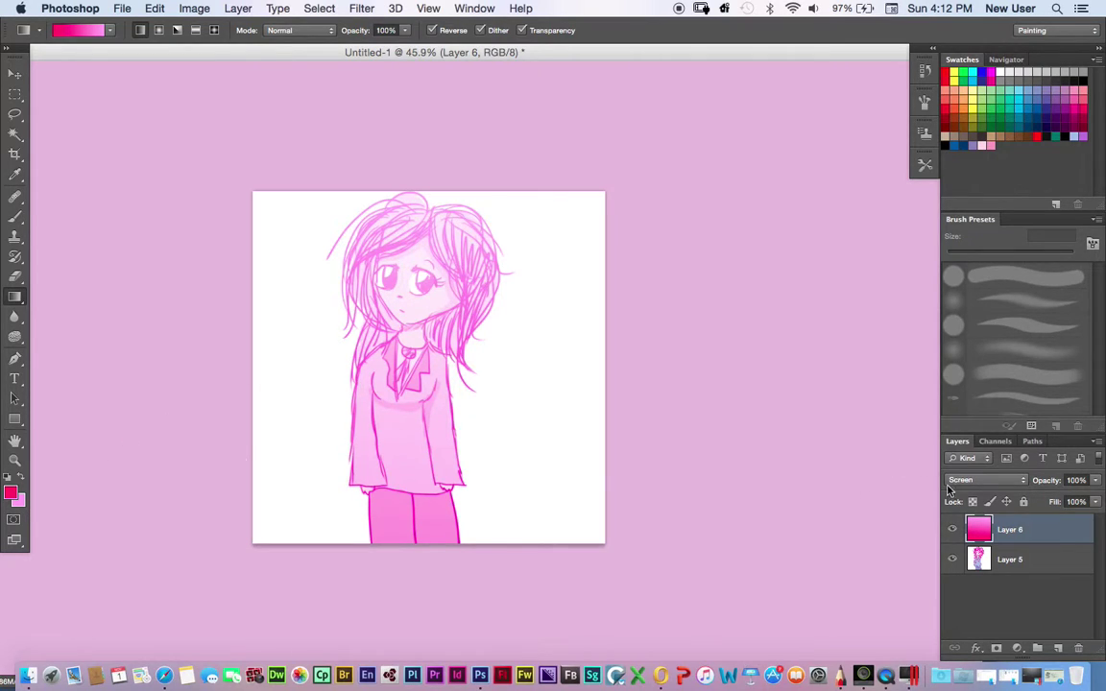
# Step: Try the Lighten blend mode on the crimson-and-pink Layer 6 and return it to Screen
pyautogui.click(980, 483)
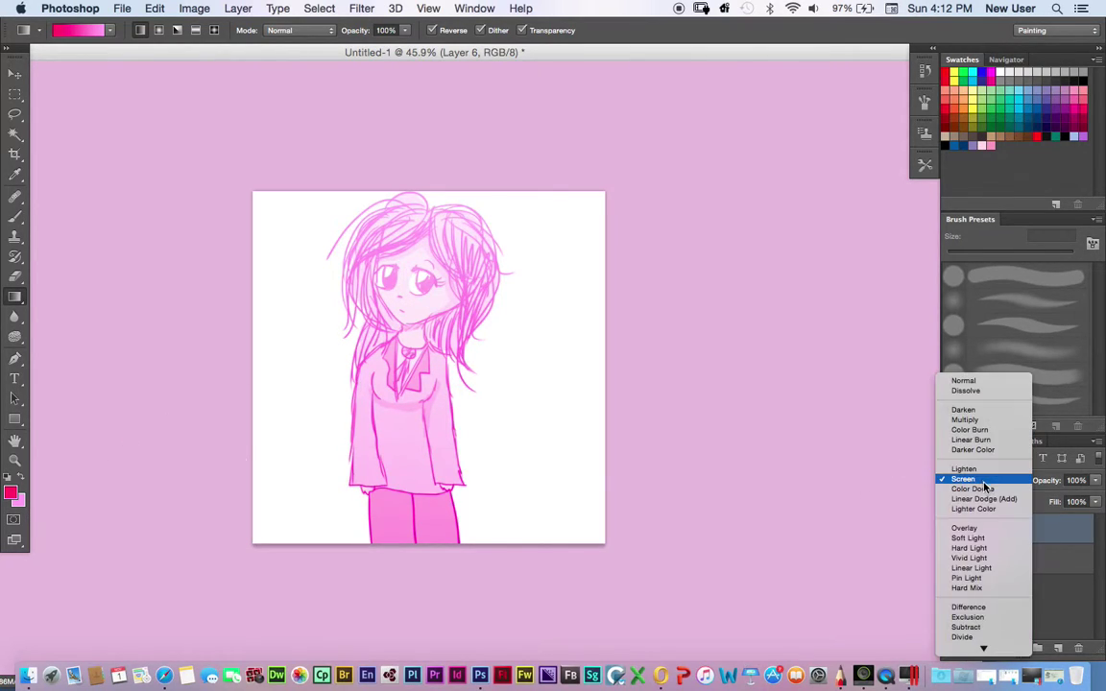
pyautogui.click(979, 471)
pyautogui.click(979, 483)
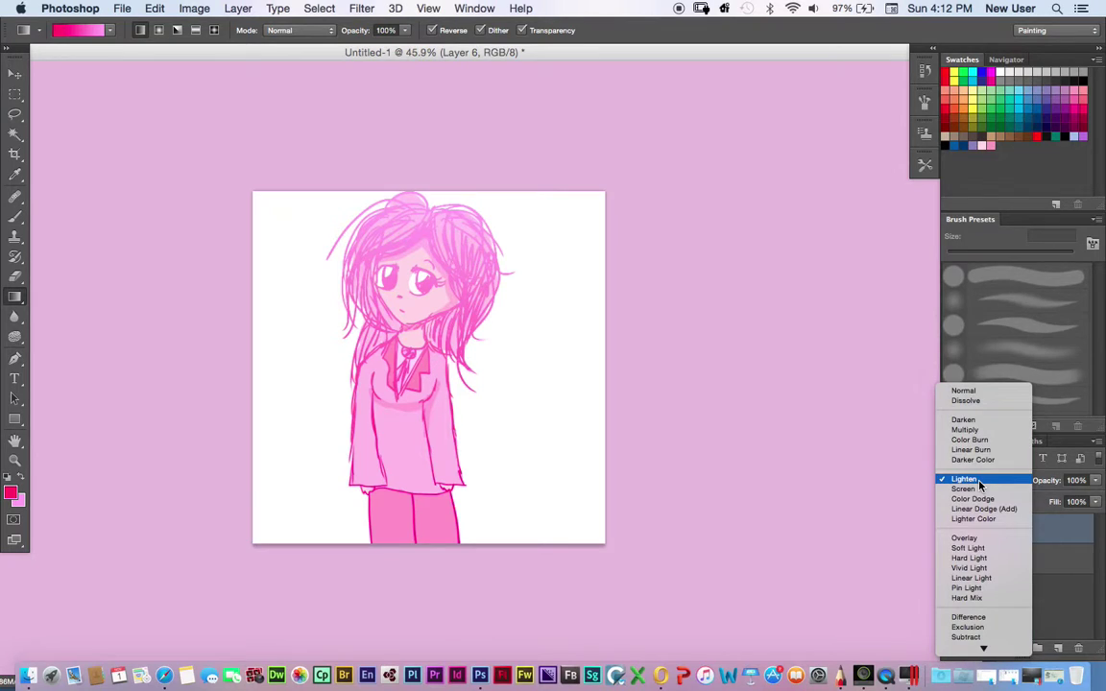
pyautogui.click(979, 487)
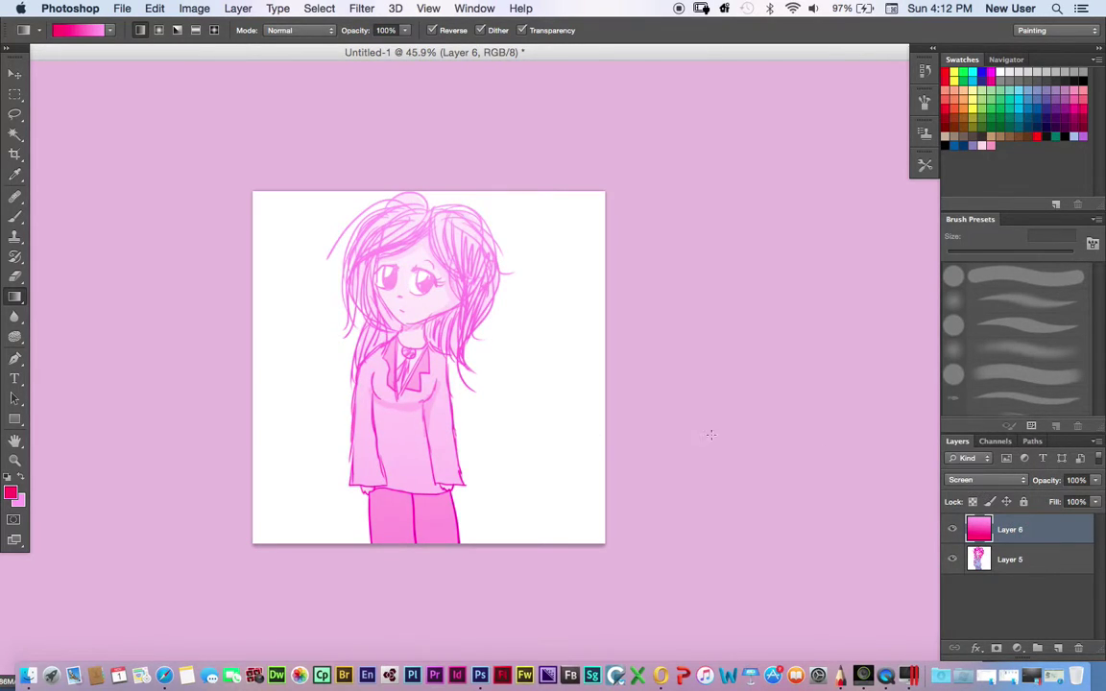
# Step: Delete the gradient layer, add a new empty layer above Layer 5 and choose pastel yellow as the foreground
pyautogui.press('Delete')
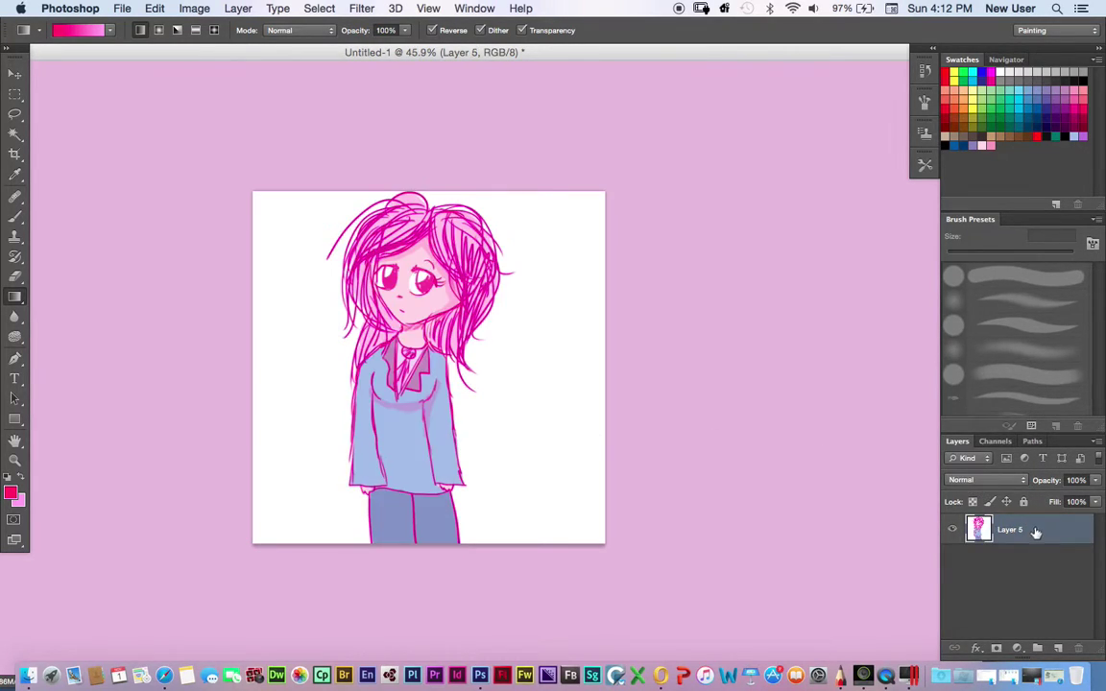
pyautogui.click(1056, 649)
pyautogui.click(976, 95)
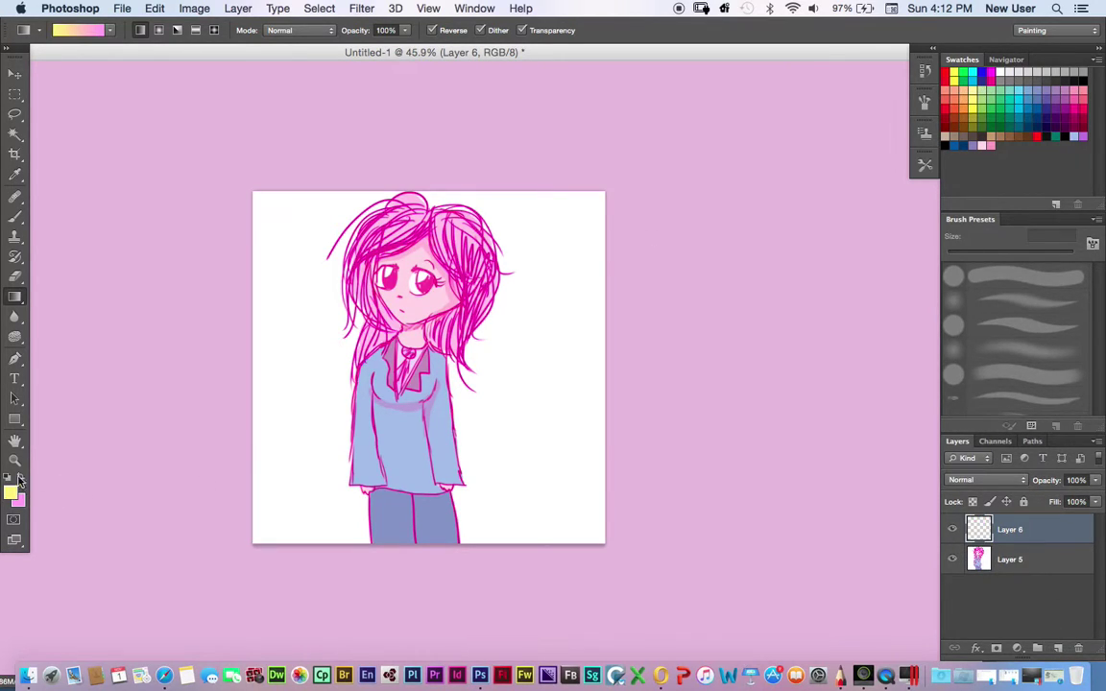
# Step: Fill the new Layer 6 with a yellow-and-pink gradient, redrawing it with yellow at the canvas top and pink below
pyautogui.moveTo(410, 182); pyautogui.dragTo(400, 500)
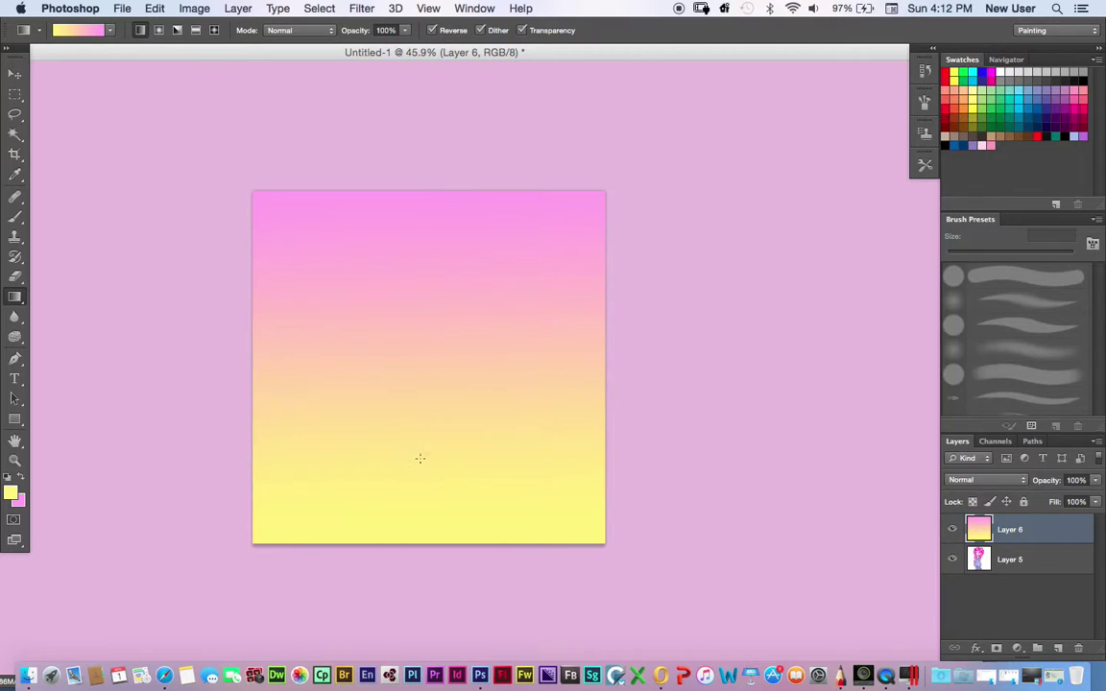
pyautogui.moveTo(401, 388); pyautogui.dragTo(375, 111)
pyautogui.moveTo(390, 469); pyautogui.dragTo(451, 118)
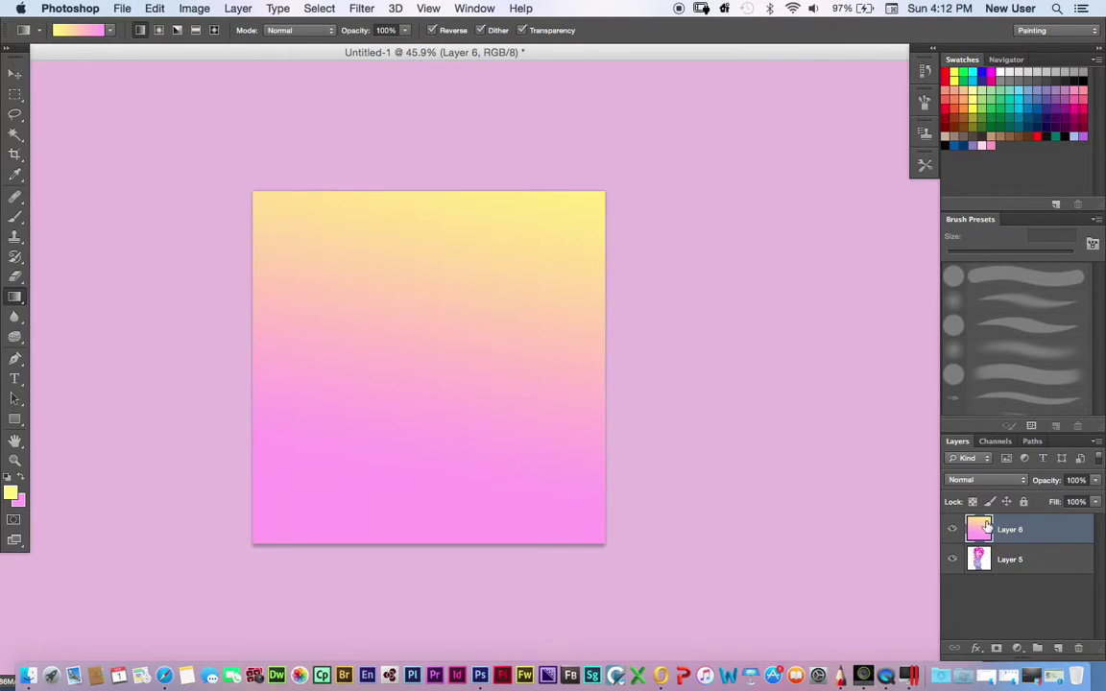
# Step: Try the Darken, Multiply, Color Burn and Lighten blend modes on the yellow-and-pink gradient layer
pyautogui.click(989, 480)
pyautogui.click(977, 509)
pyautogui.click(979, 479)
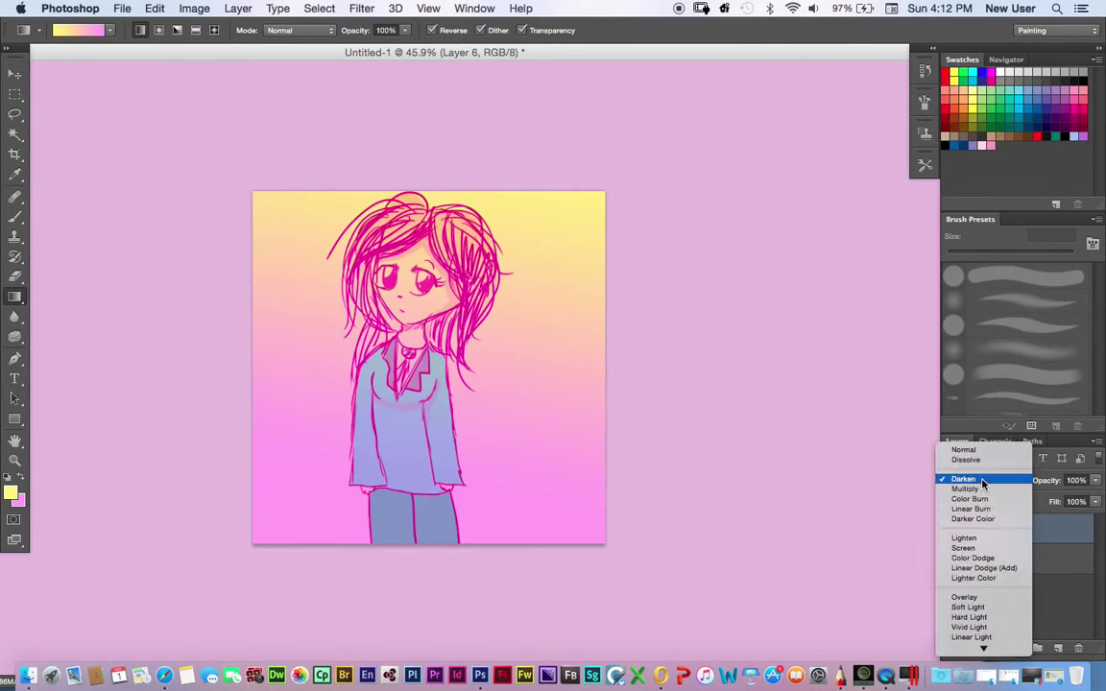
pyautogui.click(979, 489)
pyautogui.click(979, 483)
pyautogui.click(979, 490)
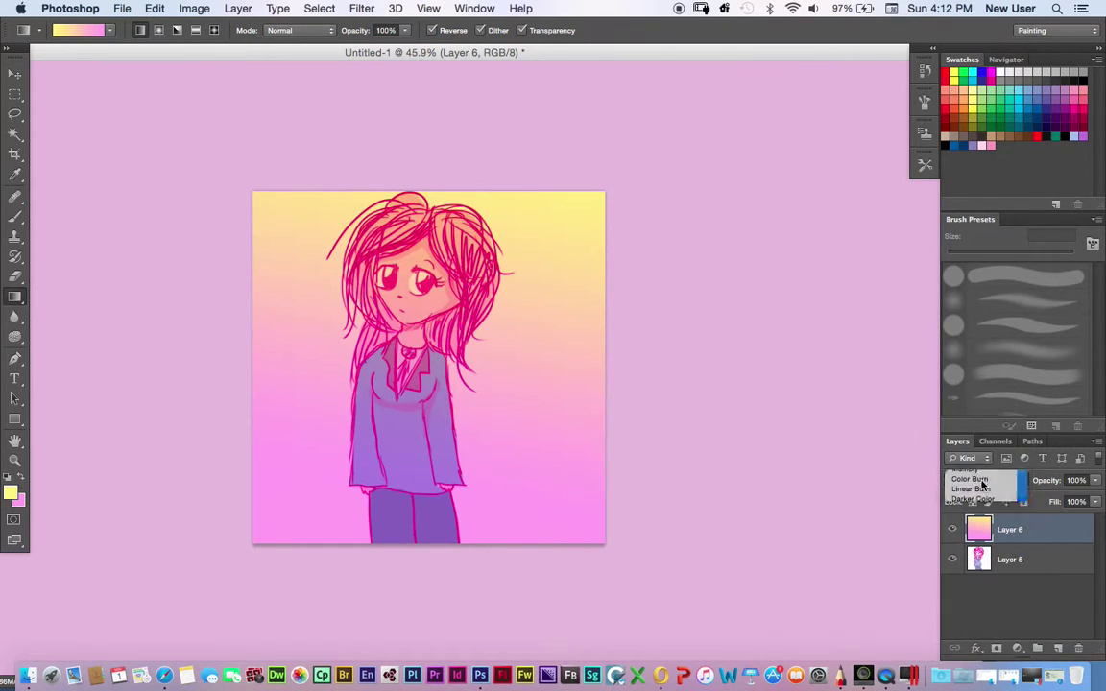
pyautogui.click(980, 481)
pyautogui.click(964, 517)
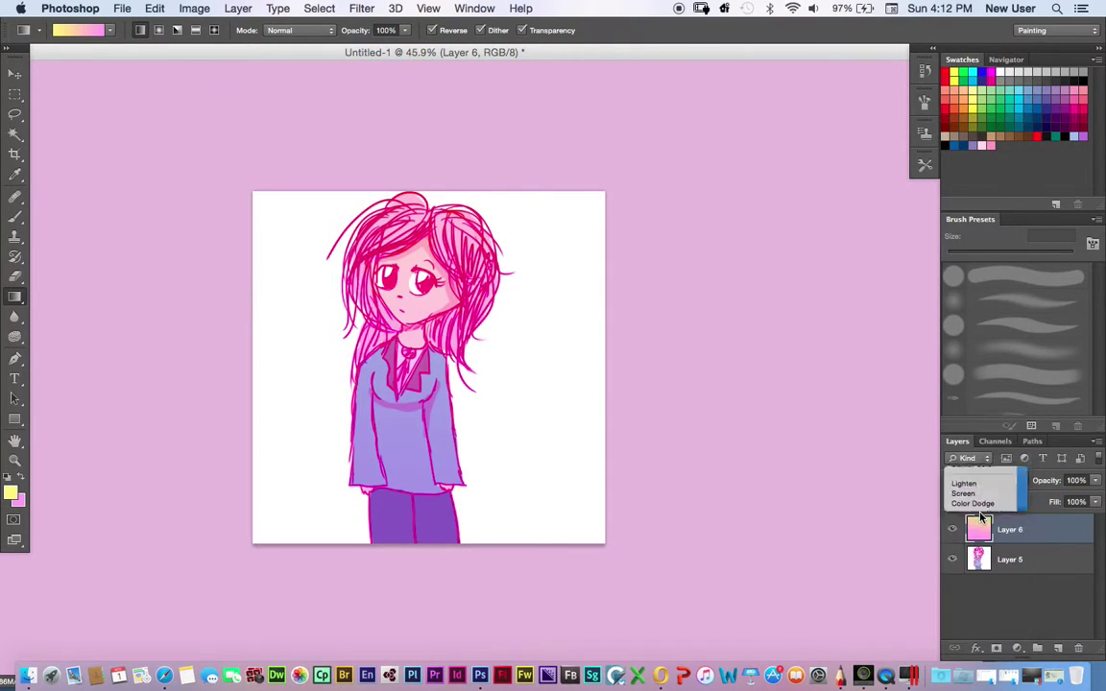
# Step: Redraw the Layer 6 gradient horizontally from pink to yellow, try Color Dodge and set the blend mode to Screen
pyautogui.moveTo(264, 464); pyautogui.dragTo(560, 373)
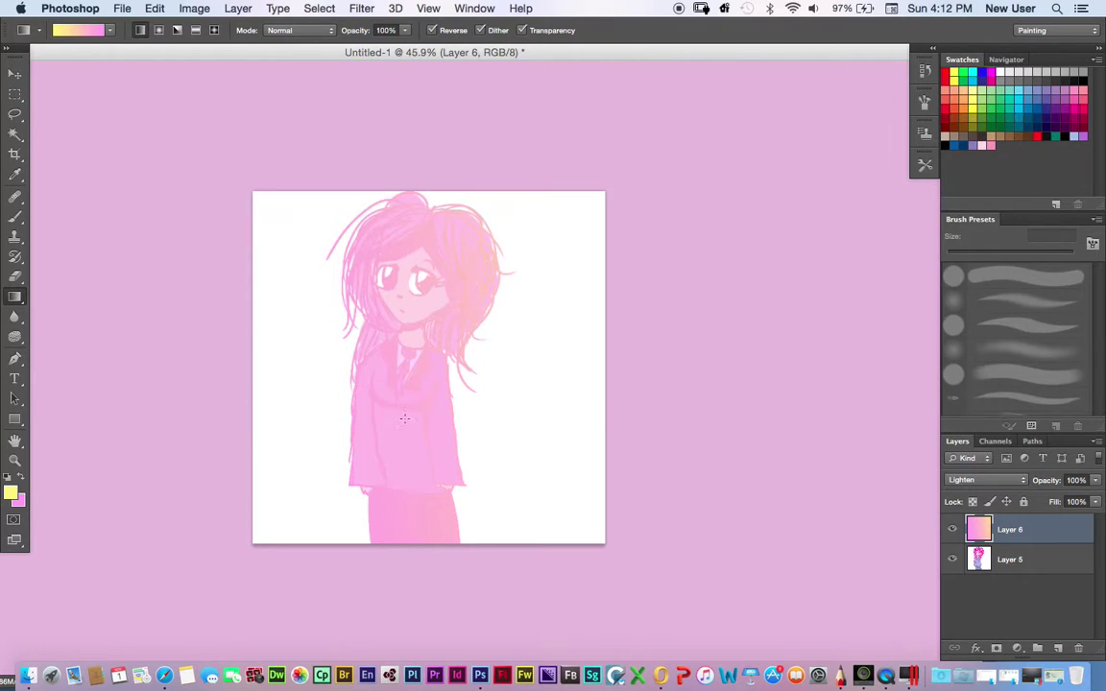
pyautogui.moveTo(278, 322); pyautogui.dragTo(834, 327)
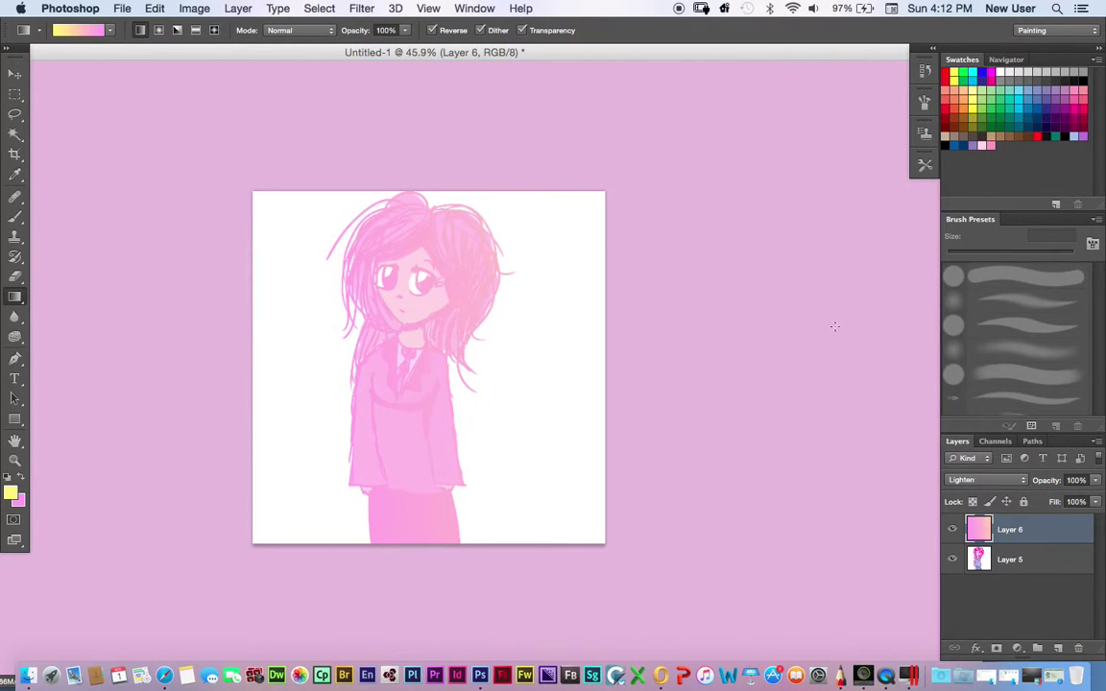
pyautogui.click(998, 480)
pyautogui.click(994, 491)
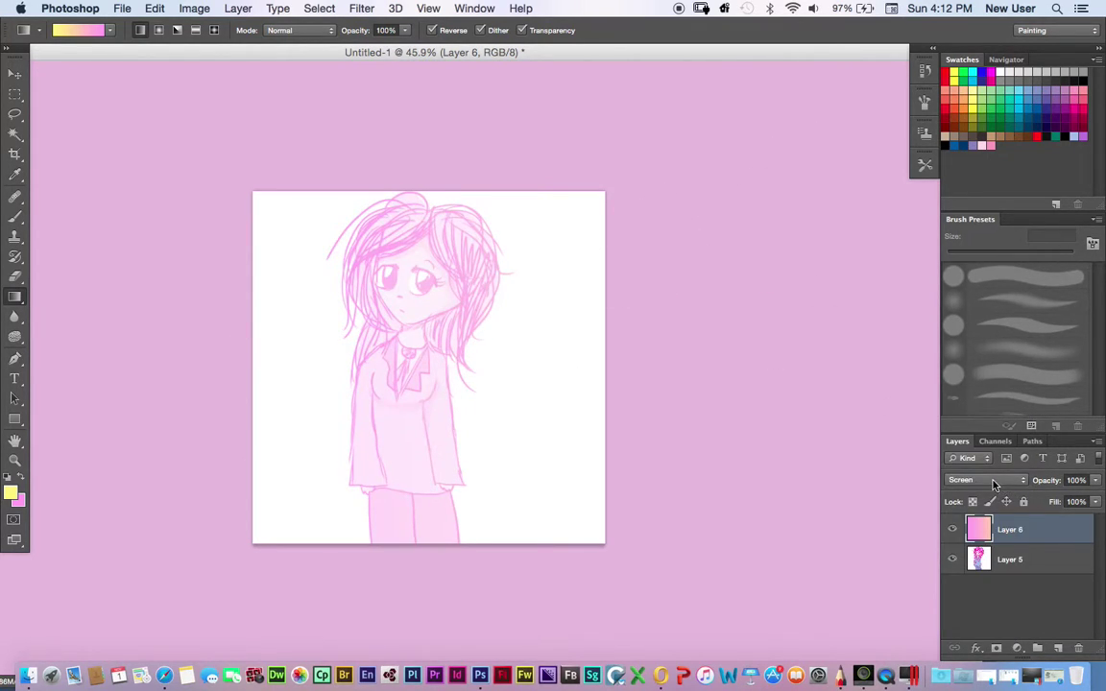
pyautogui.click(993, 479)
pyautogui.click(974, 489)
pyautogui.click(977, 480)
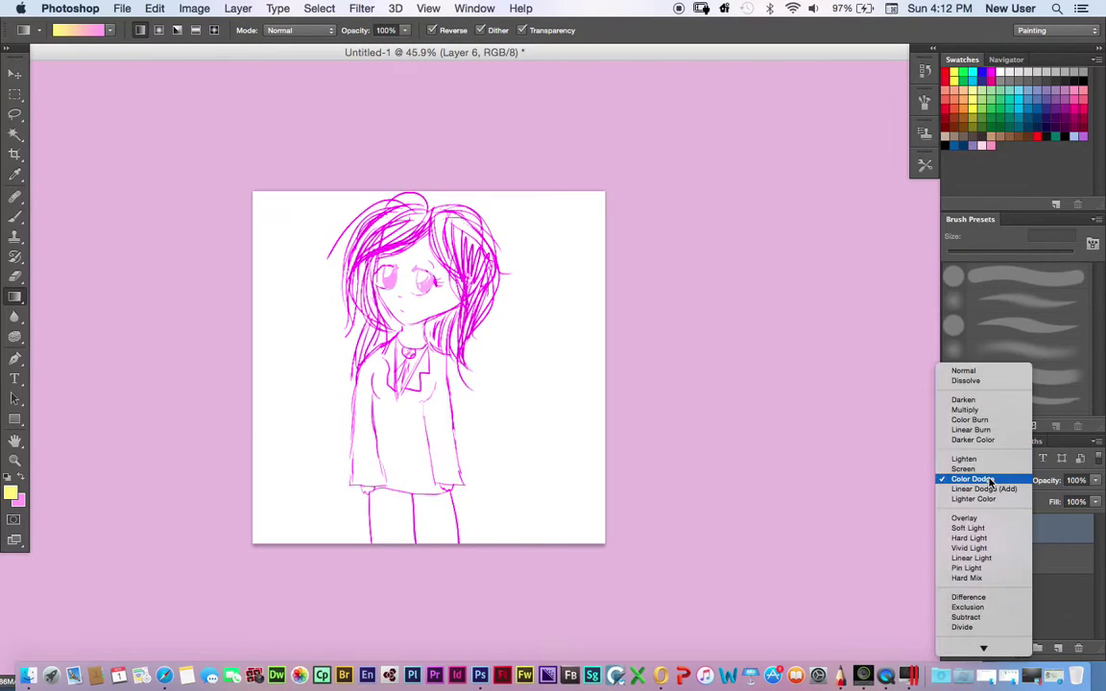
pyautogui.click(963, 469)
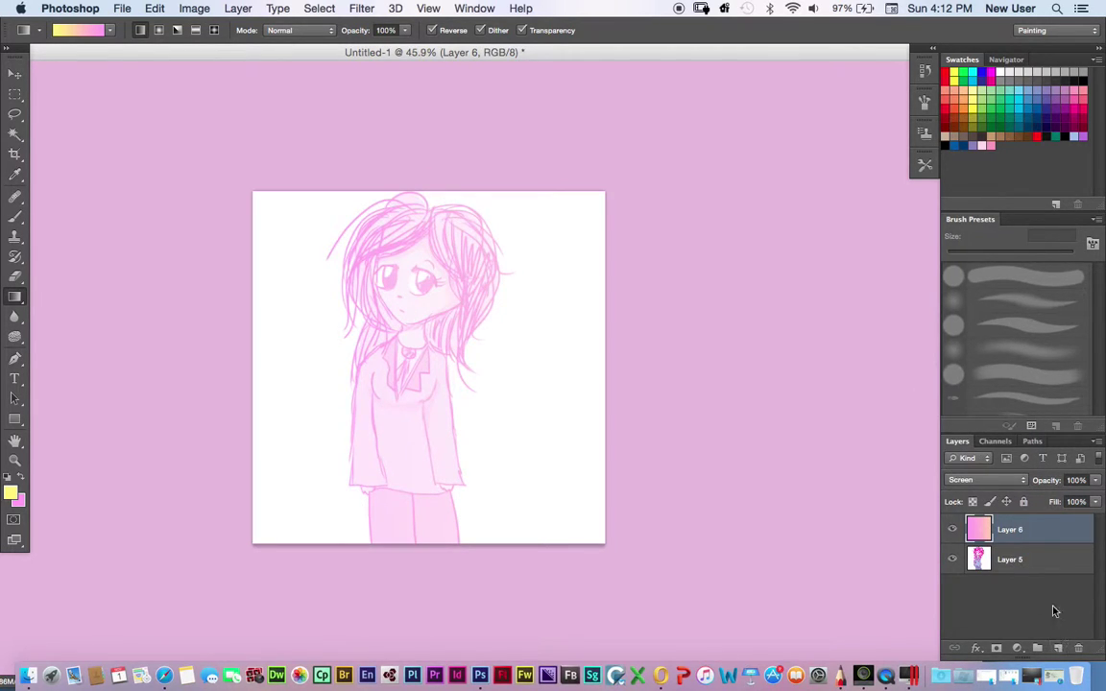
# Step: Select Layer 5, choose light green and set up a 50 px hard round brush with Scattering and Texture enabled
pyautogui.click(1048, 566)
pyautogui.click(1001, 86)
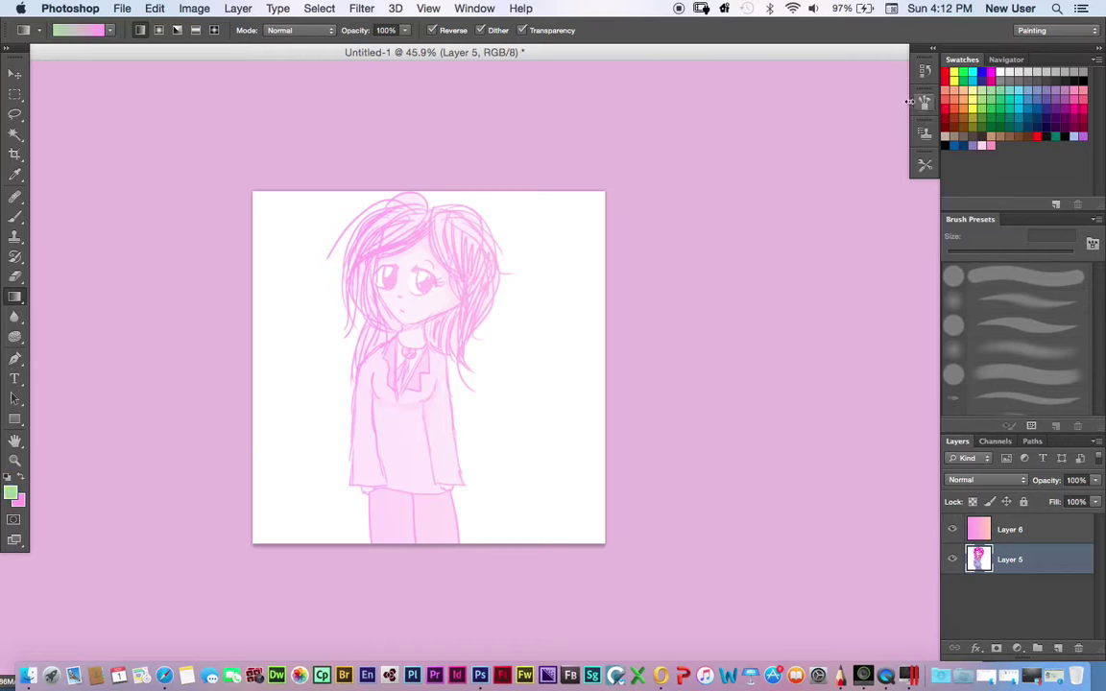
pyautogui.click(15, 217)
pyautogui.click(97, 30)
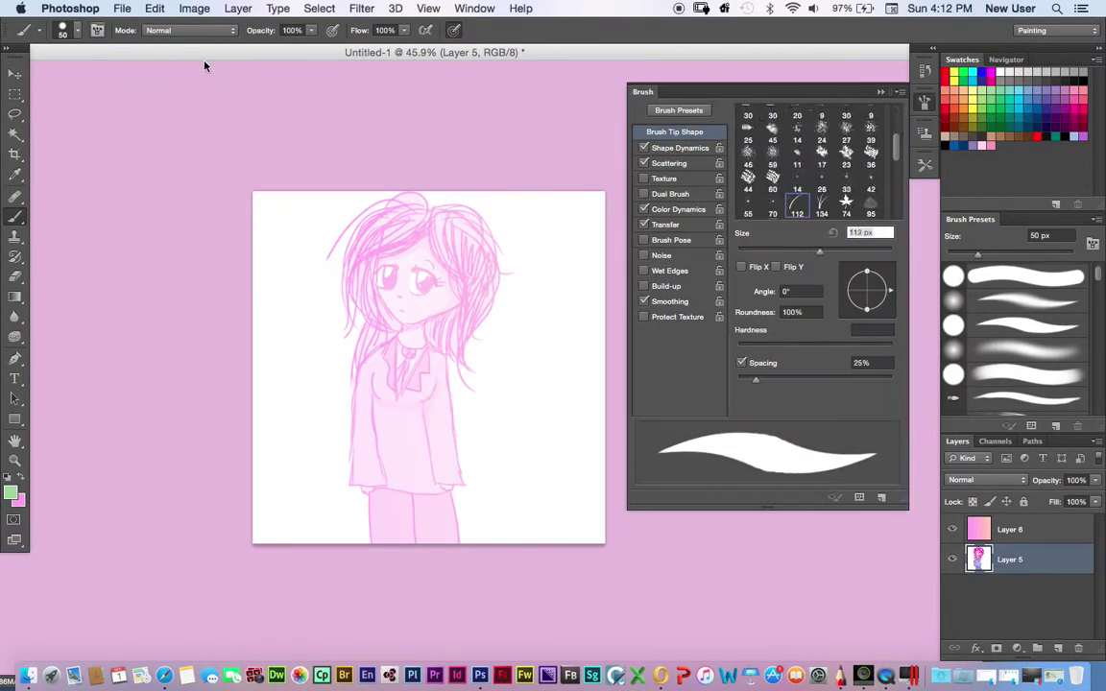
pyautogui.click(649, 164)
pyautogui.click(660, 180)
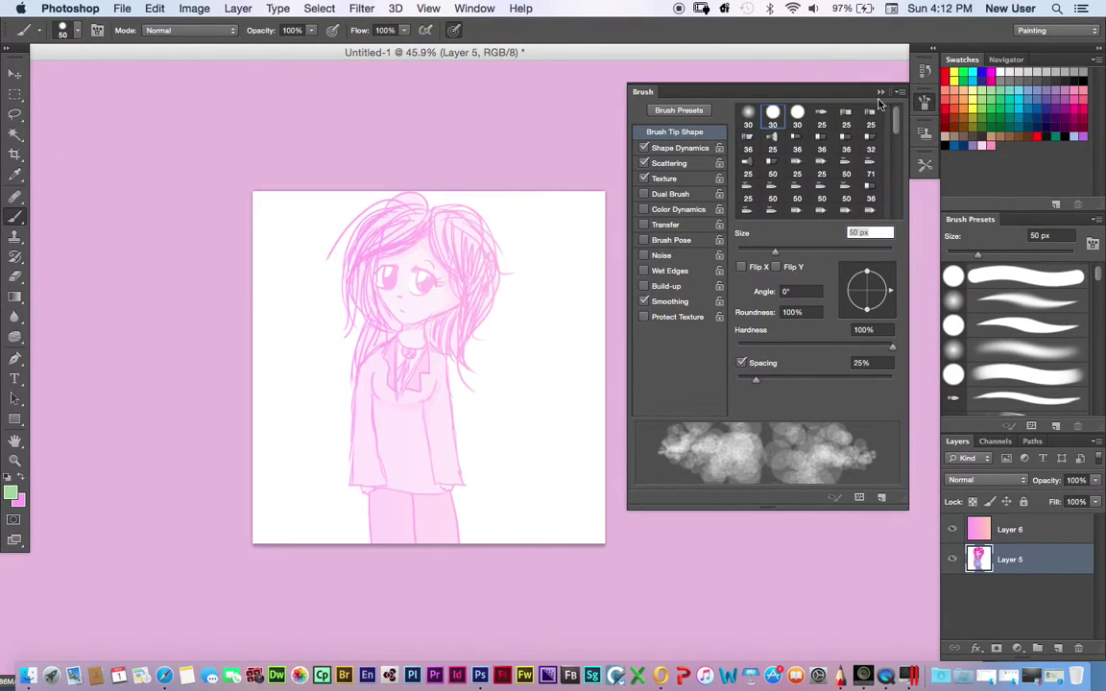
pyautogui.click(880, 92)
# Step: Enable pen pressure for the brush opacity and set the brush size to 76 px
pyautogui.click(312, 31)
pyautogui.click(331, 31)
pyautogui.moveTo(311, 32); pyautogui.dragTo(335, 45)
pyautogui.click(220, 154)
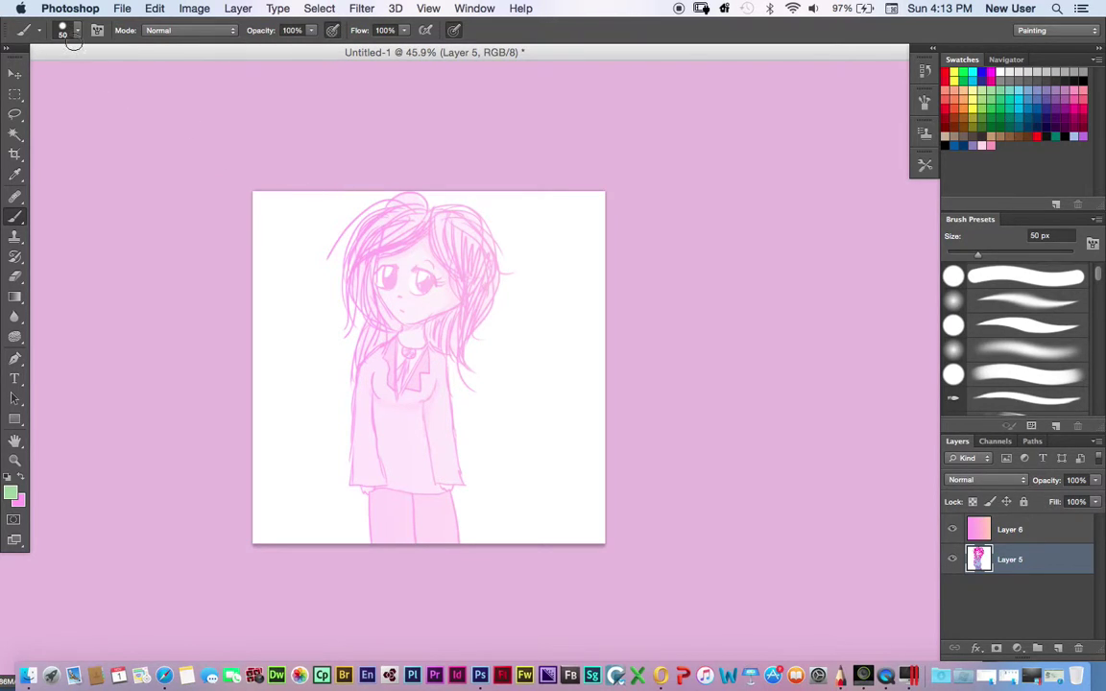
pyautogui.click(77, 34)
pyautogui.moveTo(64, 73); pyautogui.dragTo(80, 74)
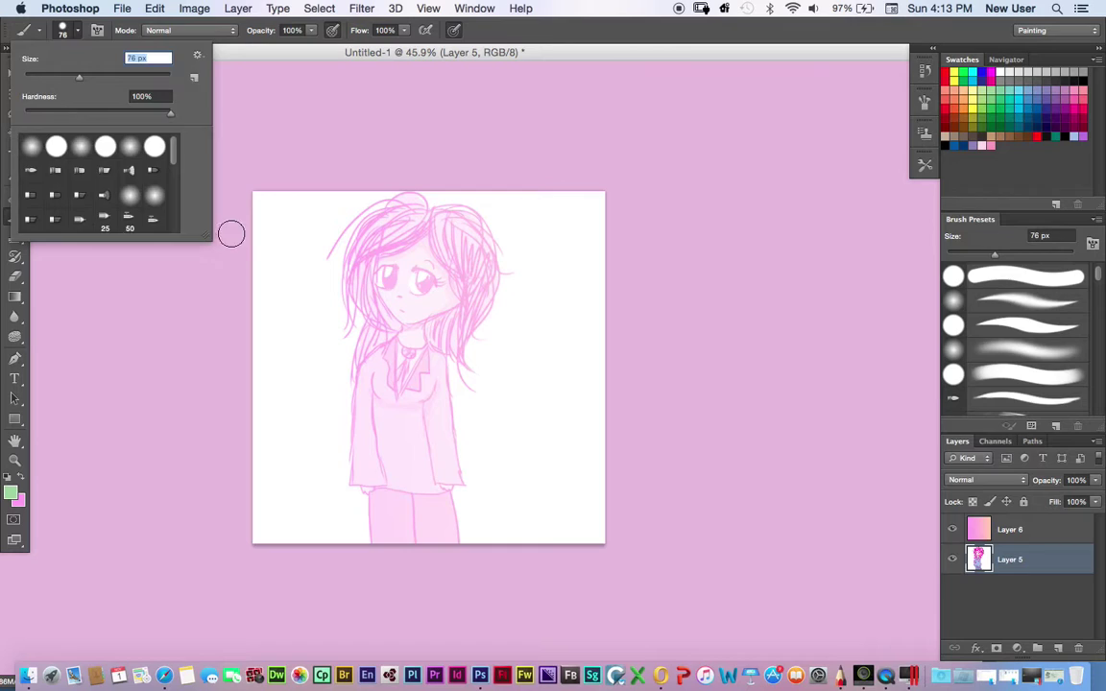
pyautogui.click(231, 235)
# Step: Paint light green cloudy texture over the Layer 5 background on both sides of the girl
pyautogui.moveTo(267, 281)
pyautogui.mouseDown()
pyautogui.moveTo(277, 553)
pyautogui.moveTo(278, 544)
pyautogui.moveTo(308, 542)
pyautogui.moveTo(275, 429)
pyautogui.moveTo(276, 250)
pyautogui.mouseUp()
pyautogui.moveTo(548, 402)
pyautogui.mouseDown()
pyautogui.moveTo(519, 518)
pyautogui.moveTo(567, 549)
pyautogui.moveTo(600, 228)
pyautogui.moveTo(571, 292)
pyautogui.mouseUp()
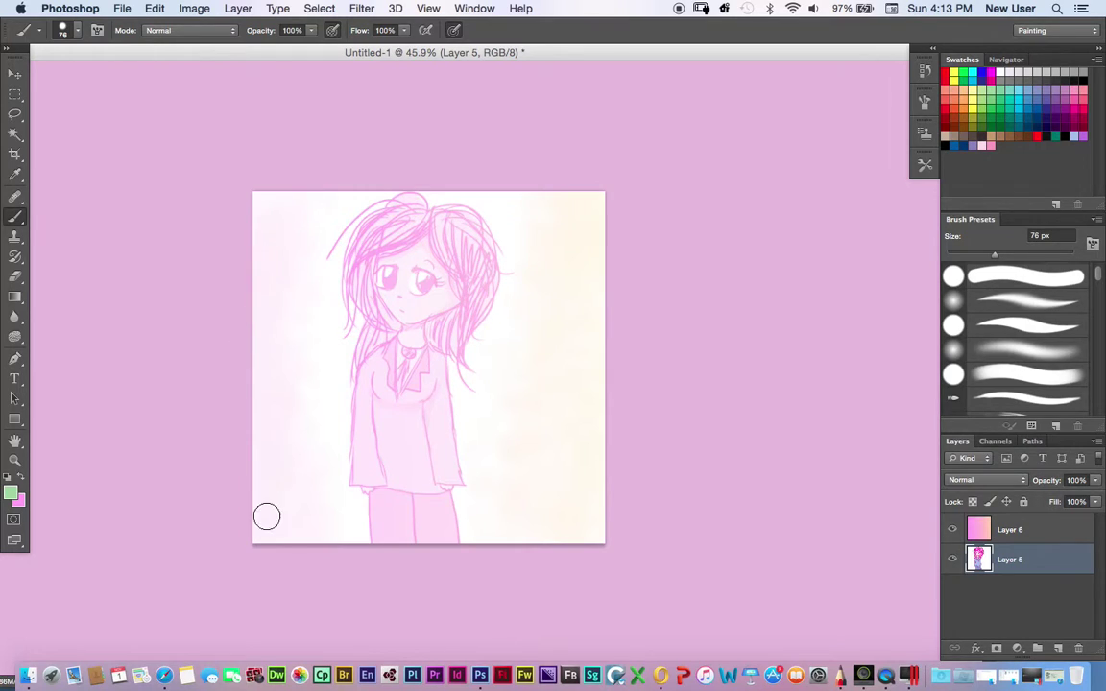
pyautogui.moveTo(297, 420); pyautogui.dragTo(289, 380)
pyautogui.moveTo(515, 371)
pyautogui.mouseDown()
pyautogui.moveTo(523, 410)
pyautogui.moveTo(532, 179)
pyautogui.moveTo(577, 430)
pyautogui.mouseUp()
# Step: Build up the cloudy Layer 5 background around the girl with pink and dark purple brush strokes
pyautogui.click(22, 476)
pyautogui.moveTo(291, 382)
pyautogui.mouseDown()
pyautogui.moveTo(300, 182)
pyautogui.moveTo(248, 426)
pyautogui.mouseUp()
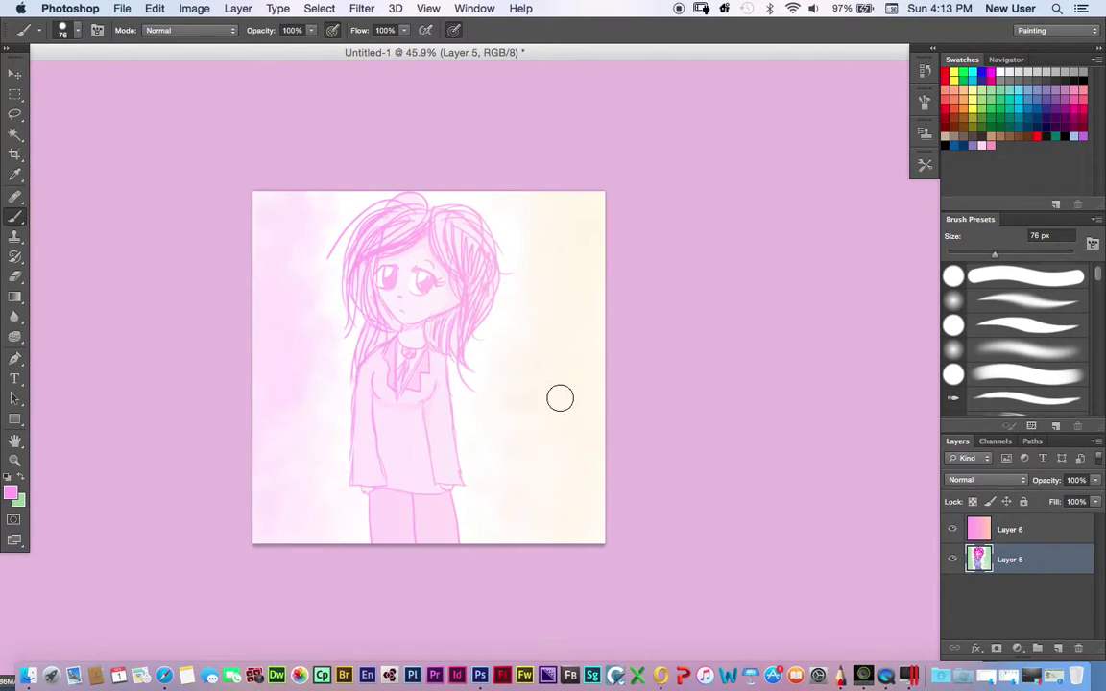
pyautogui.press('x')
pyautogui.press('x')
pyautogui.moveTo(254, 288)
pyautogui.mouseDown()
pyautogui.moveTo(267, 439)
pyautogui.moveTo(296, 170)
pyautogui.moveTo(544, 363)
pyautogui.moveTo(510, 562)
pyautogui.moveTo(588, 311)
pyautogui.moveTo(555, 192)
pyautogui.moveTo(555, 417)
pyautogui.moveTo(511, 449)
pyautogui.mouseUp()
pyautogui.moveTo(240, 542)
pyautogui.mouseDown()
pyautogui.moveTo(361, 577)
pyautogui.moveTo(595, 401)
pyautogui.moveTo(456, 174)
pyautogui.moveTo(207, 216)
pyautogui.moveTo(401, 155)
pyautogui.moveTo(551, 220)
pyautogui.moveTo(597, 287)
pyautogui.moveTo(654, 271)
pyautogui.mouseUp()
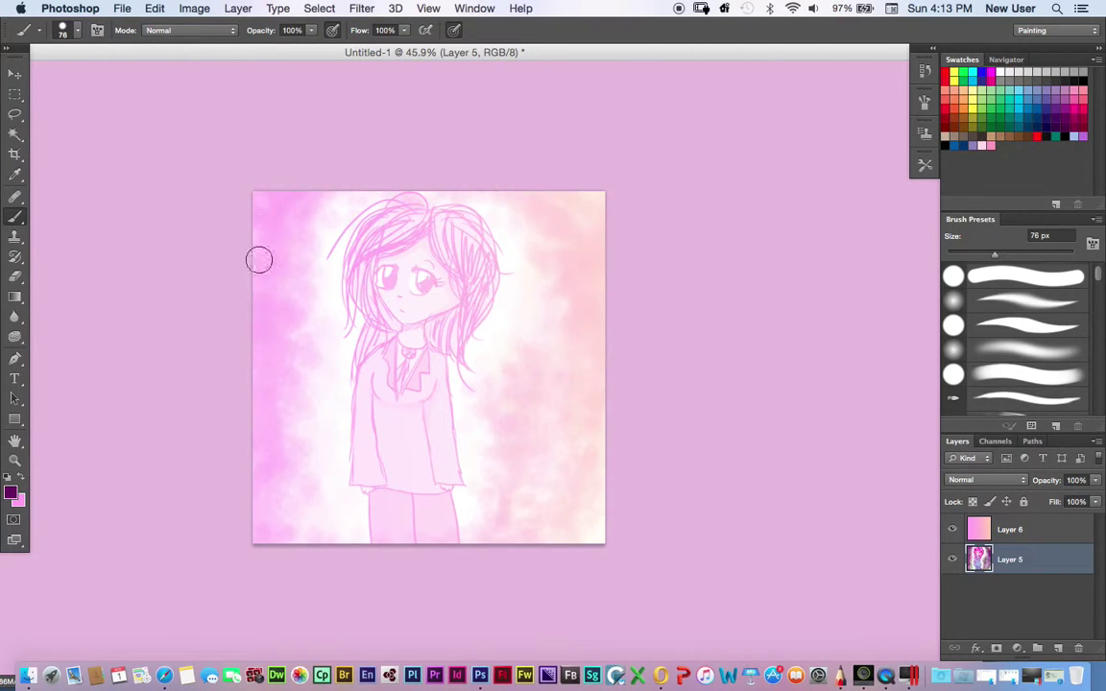
pyautogui.moveTo(260, 475)
pyautogui.mouseDown()
pyautogui.moveTo(289, 375)
pyautogui.moveTo(283, 321)
pyautogui.mouseUp()
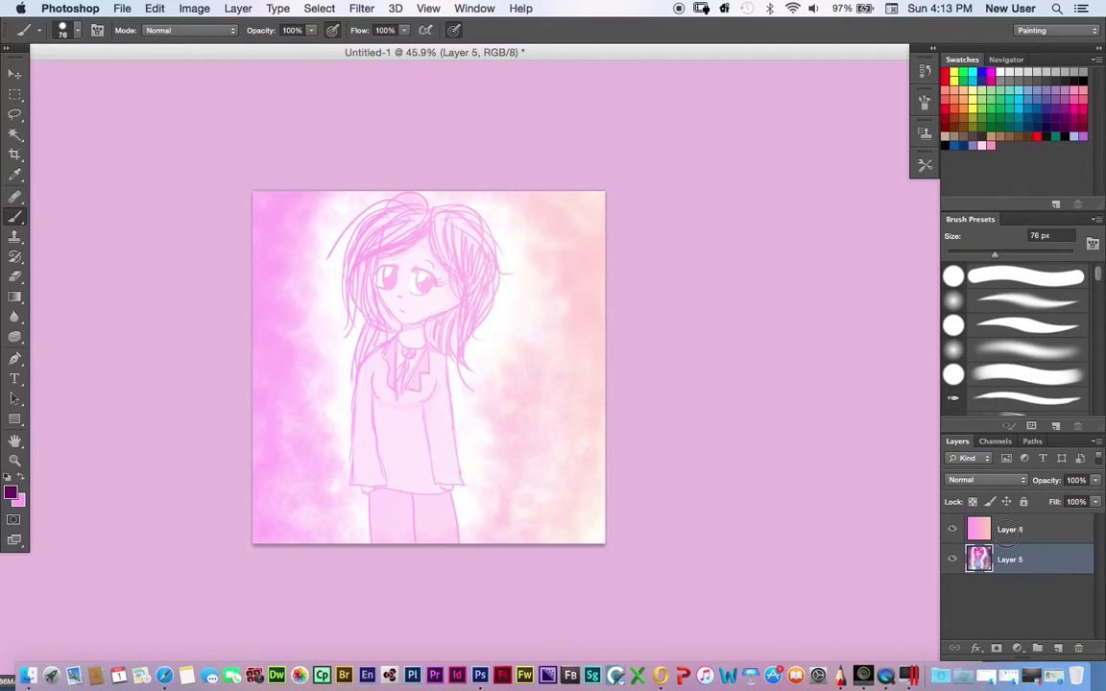
# Step: Select Layer 6 and redraw its gradient vertically from pink at the canvas top to blue at the bottom
pyautogui.click(1017, 529)
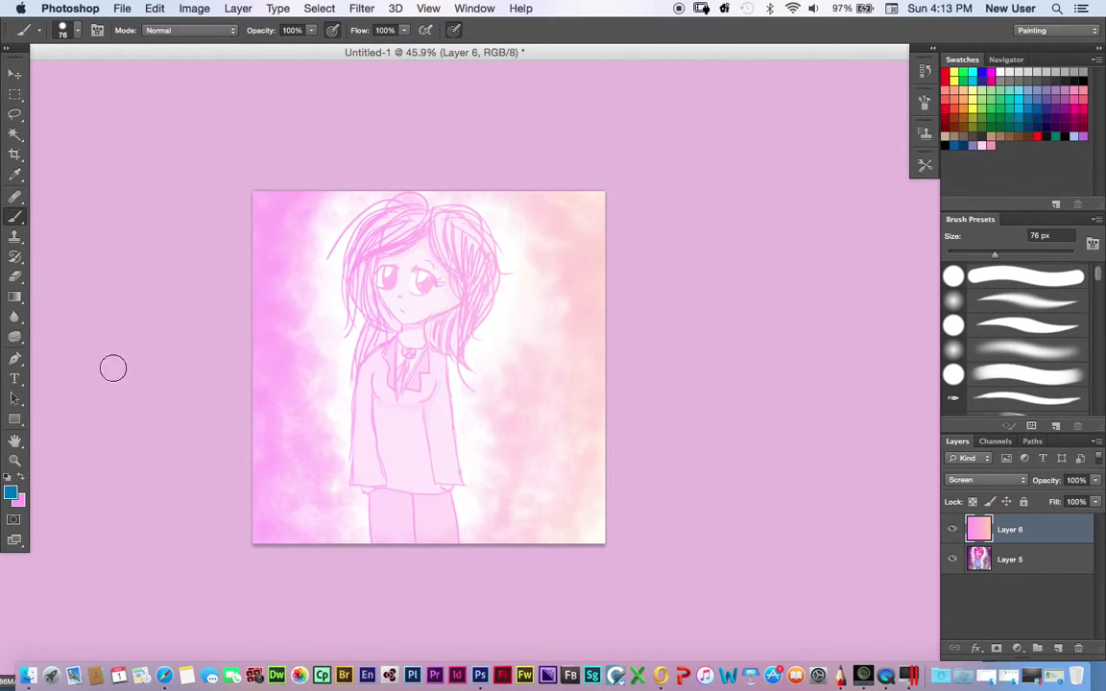
pyautogui.click(14, 296)
pyautogui.moveTo(308, 303); pyautogui.dragTo(576, 326)
pyautogui.moveTo(437, 181); pyautogui.dragTo(333, 482)
pyautogui.moveTo(507, 223); pyautogui.dragTo(446, 500)
pyautogui.moveTo(419, 539); pyautogui.dragTo(443, 73)
pyautogui.moveTo(412, 153); pyautogui.dragTo(429, 650)
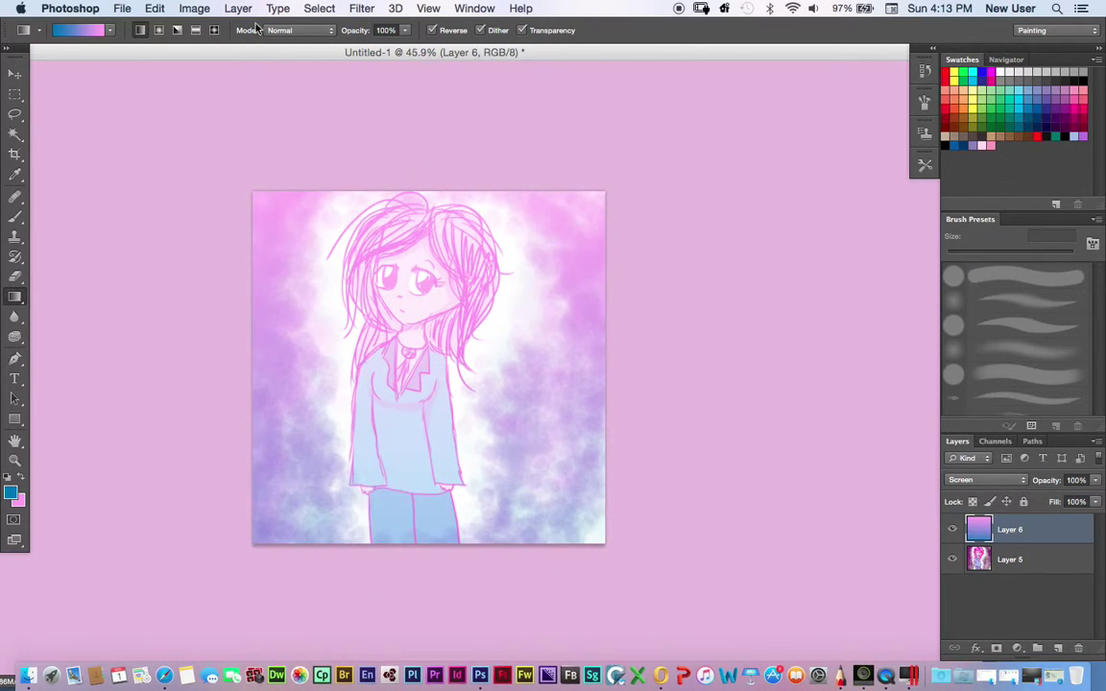
pyautogui.click(195, 9)
pyautogui.click(226, 281)
# Step: Select Layer 5, choose a medium pink foreground and set the brush size to 32 px
pyautogui.click(1008, 569)
pyautogui.click(979, 88)
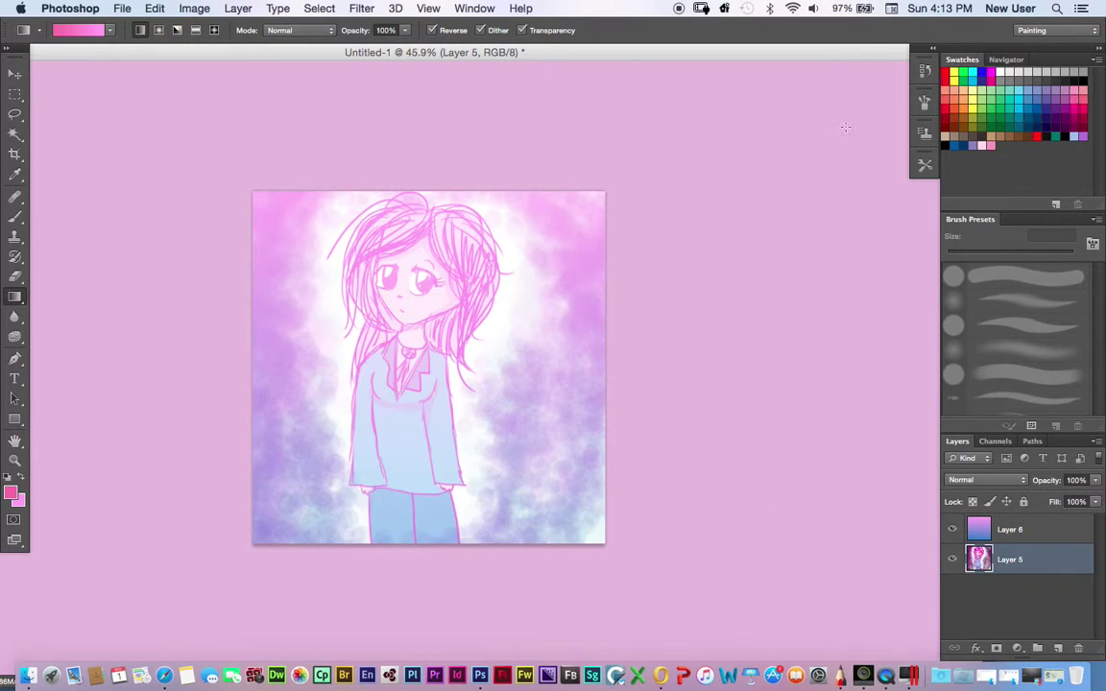
pyautogui.click(15, 197)
pyautogui.click(69, 30)
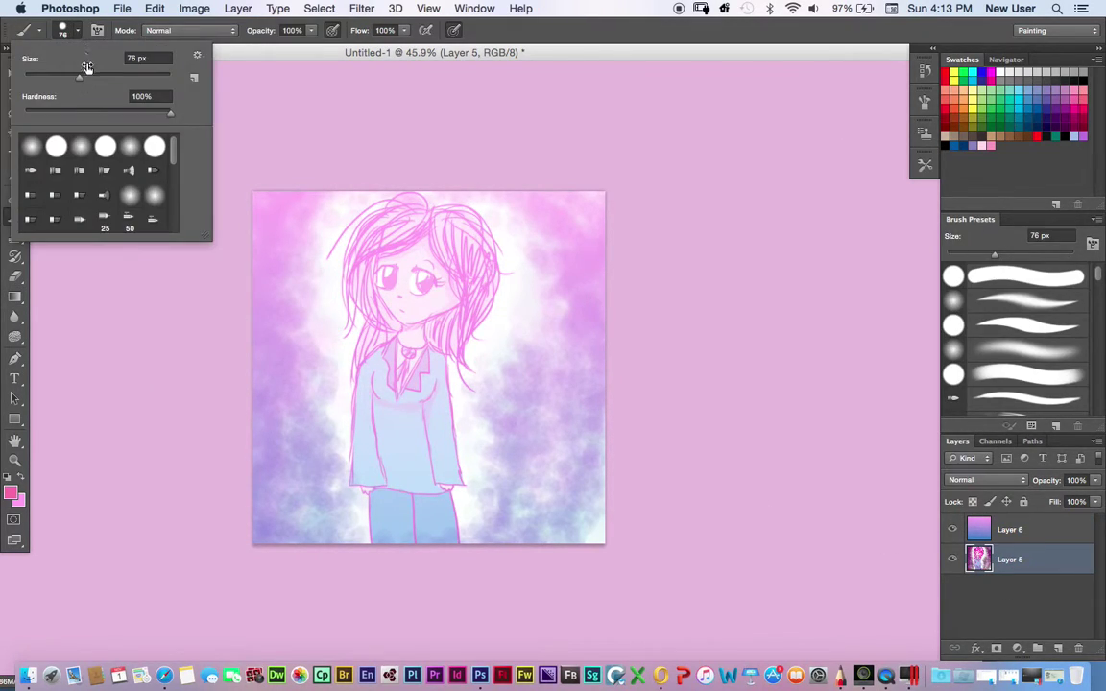
pyautogui.moveTo(78, 73); pyautogui.dragTo(48, 74)
pyautogui.click(74, 291)
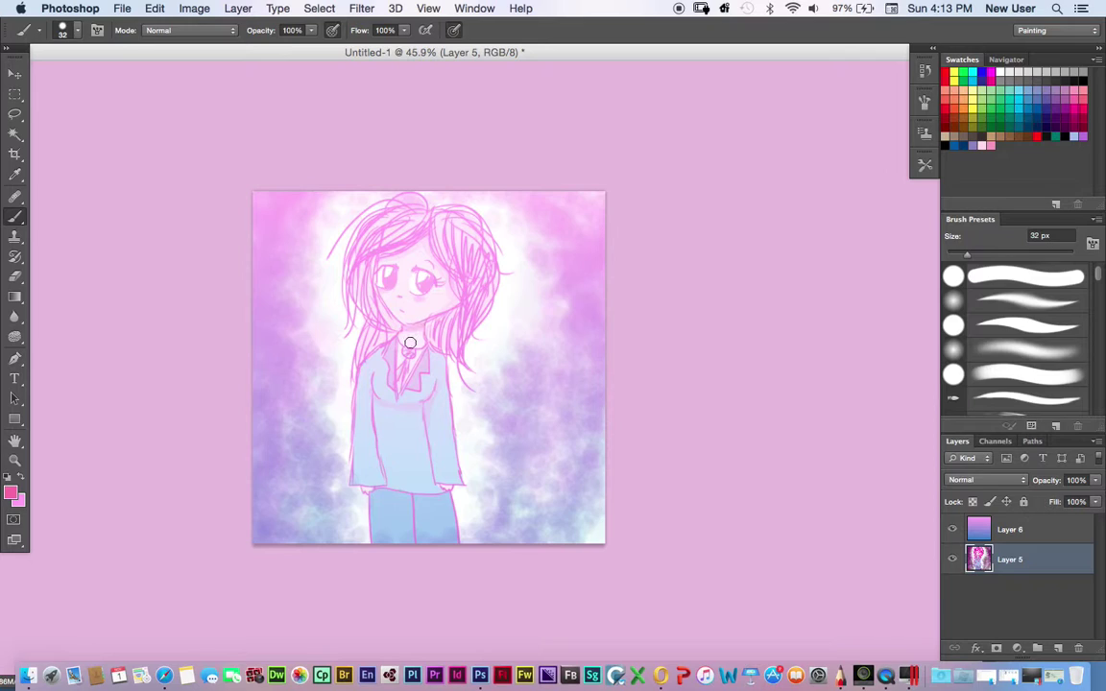
# Step: Shade the inner edge of the jacket's sleeve and the hair beside the face with medium pink strokes on Layer 5
pyautogui.moveTo(377, 406)
pyautogui.mouseDown()
pyautogui.moveTo(382, 467)
pyautogui.moveTo(378, 436)
pyautogui.mouseUp()
pyautogui.moveTo(450, 256); pyautogui.dragTo(459, 271)
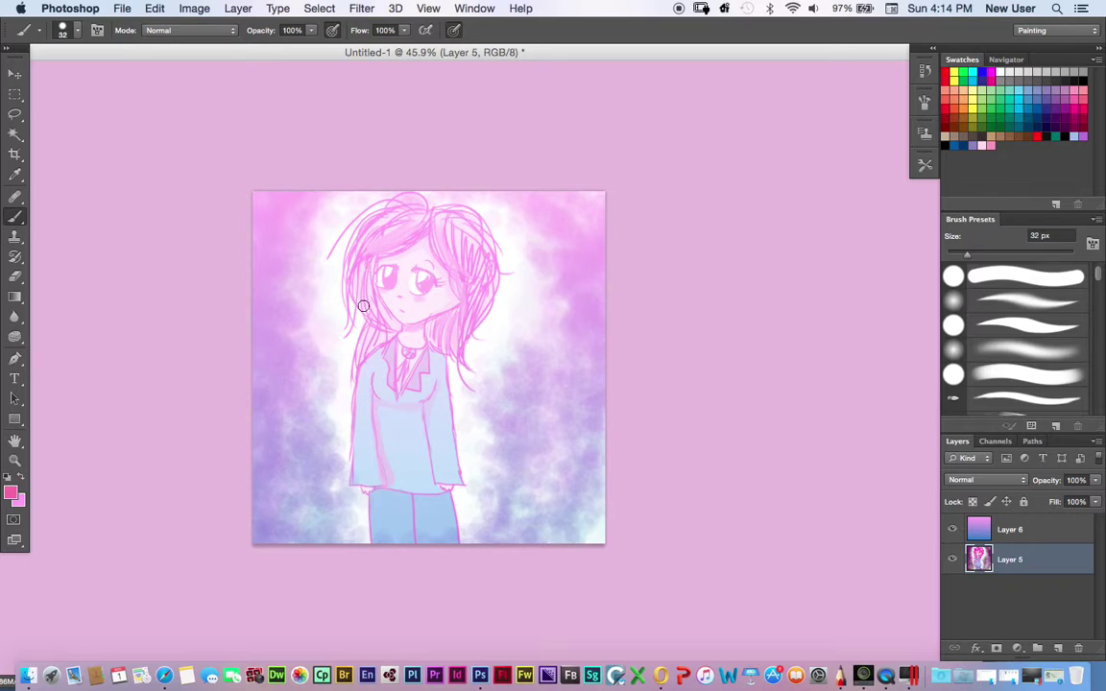
# Step: Lower the opacity of Layer 6 to 0%
pyautogui.press('z')
pyautogui.click(1009, 529)
pyautogui.click(1098, 480)
pyautogui.moveTo(1100, 481); pyautogui.dragTo(905, 451)
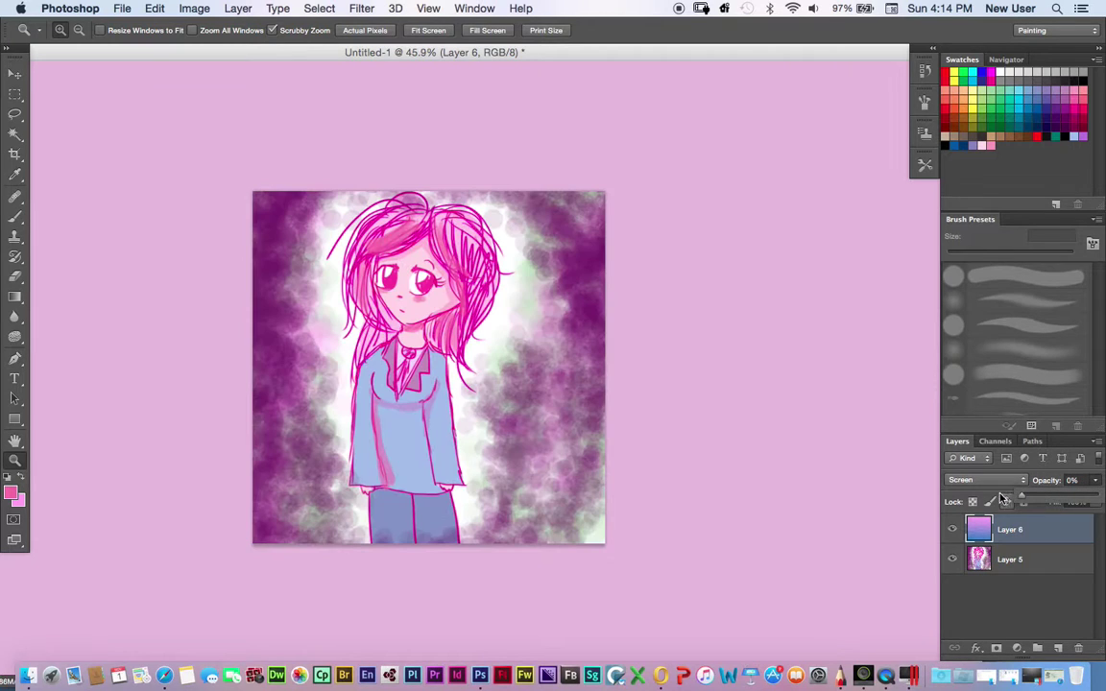
pyautogui.click(303, 240)
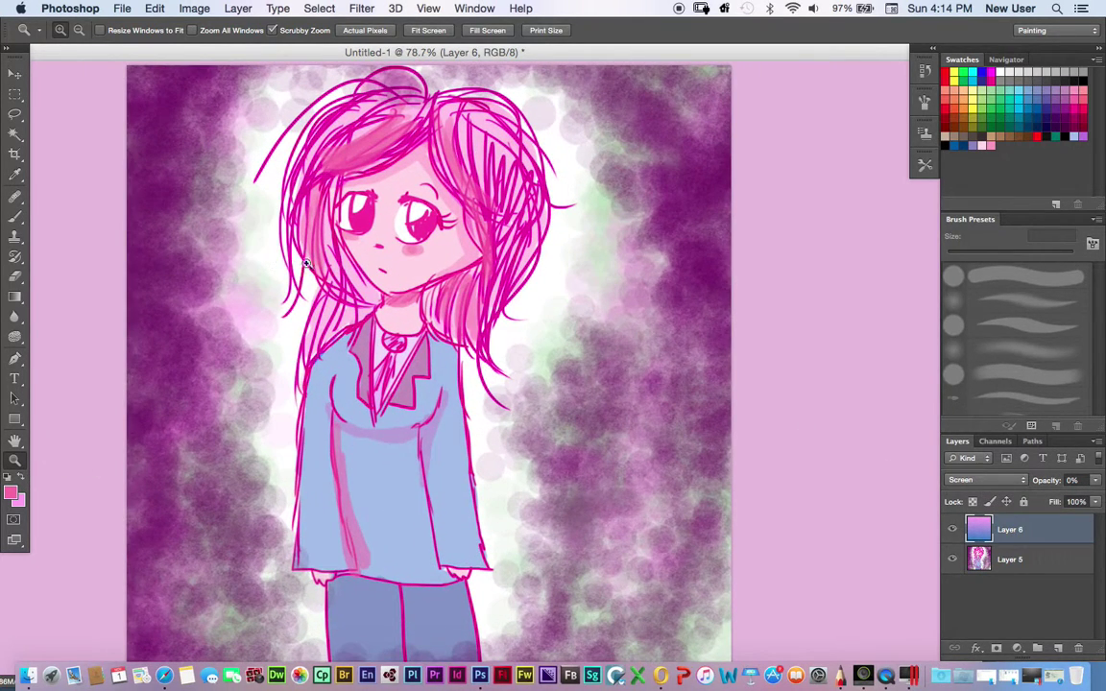
# Step: Sample pink ef55c4 from the girl's hair as the foreground colour for the Brush tool
pyautogui.click(10, 491)
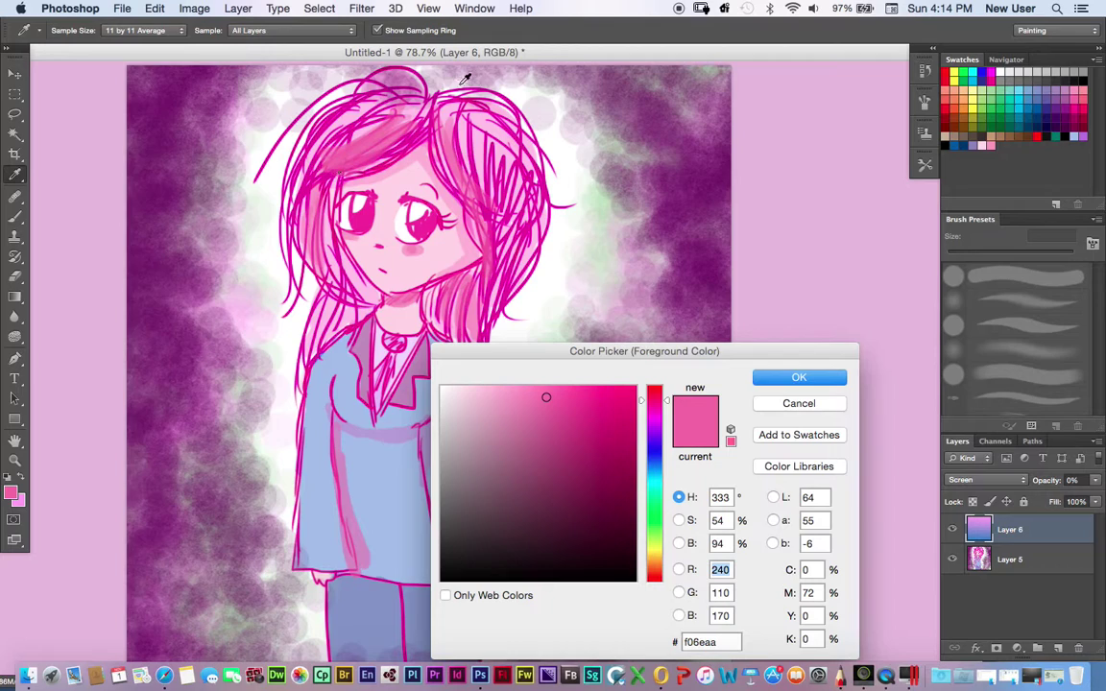
pyautogui.click(394, 127)
pyautogui.click(396, 128)
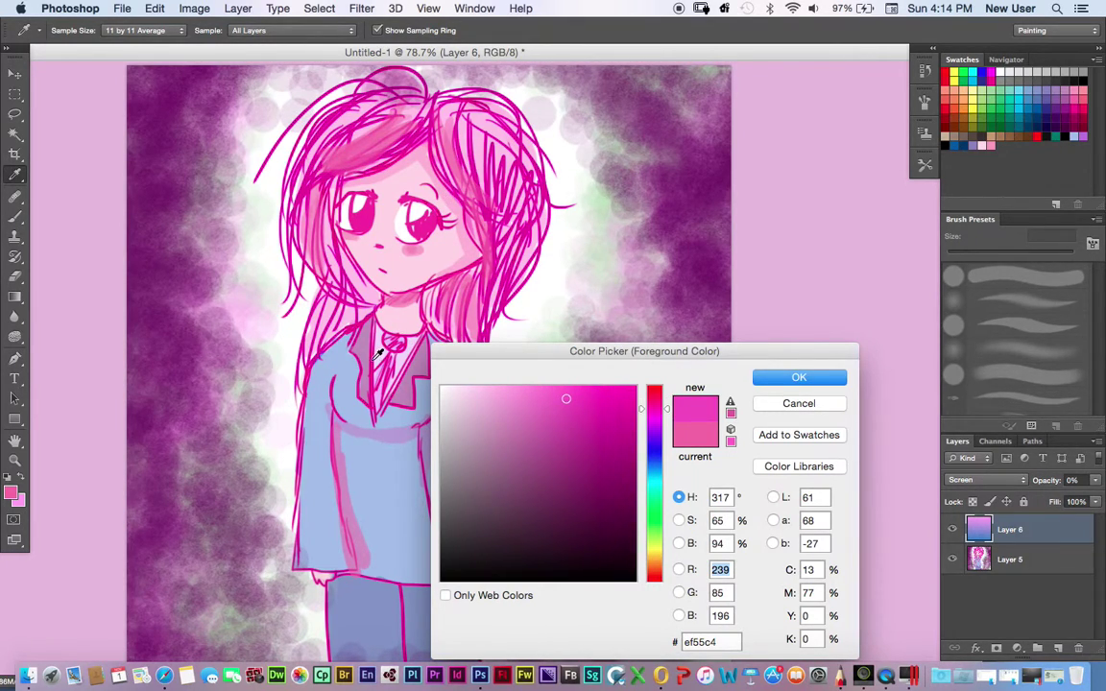
pyautogui.click(798, 377)
pyautogui.click(15, 235)
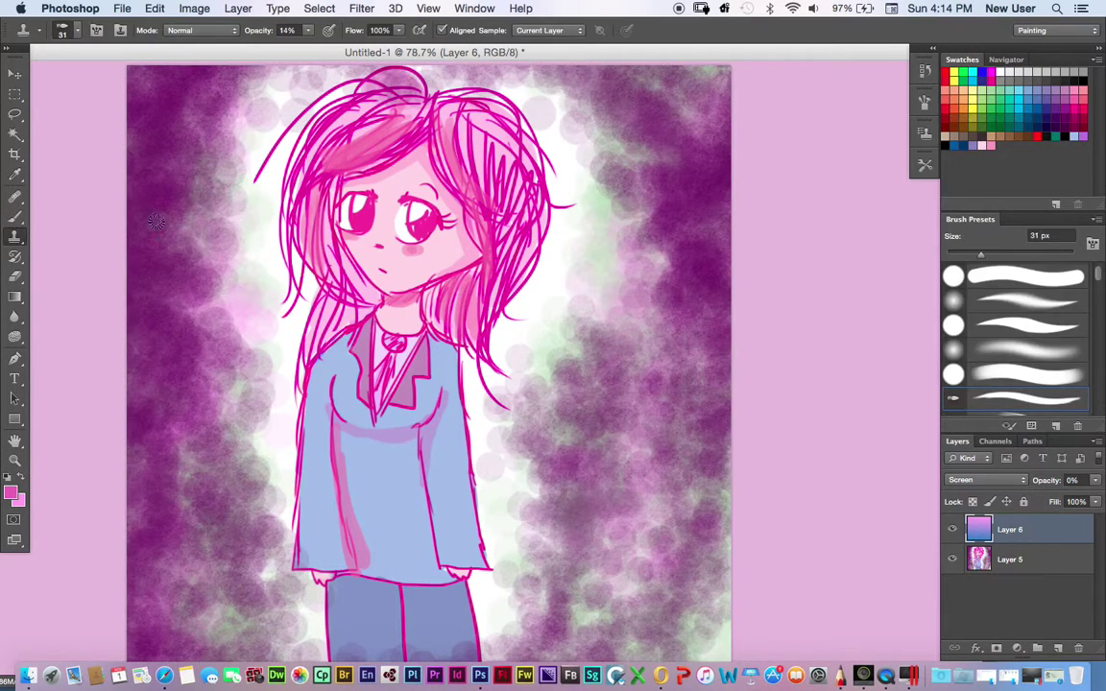
pyautogui.click(16, 216)
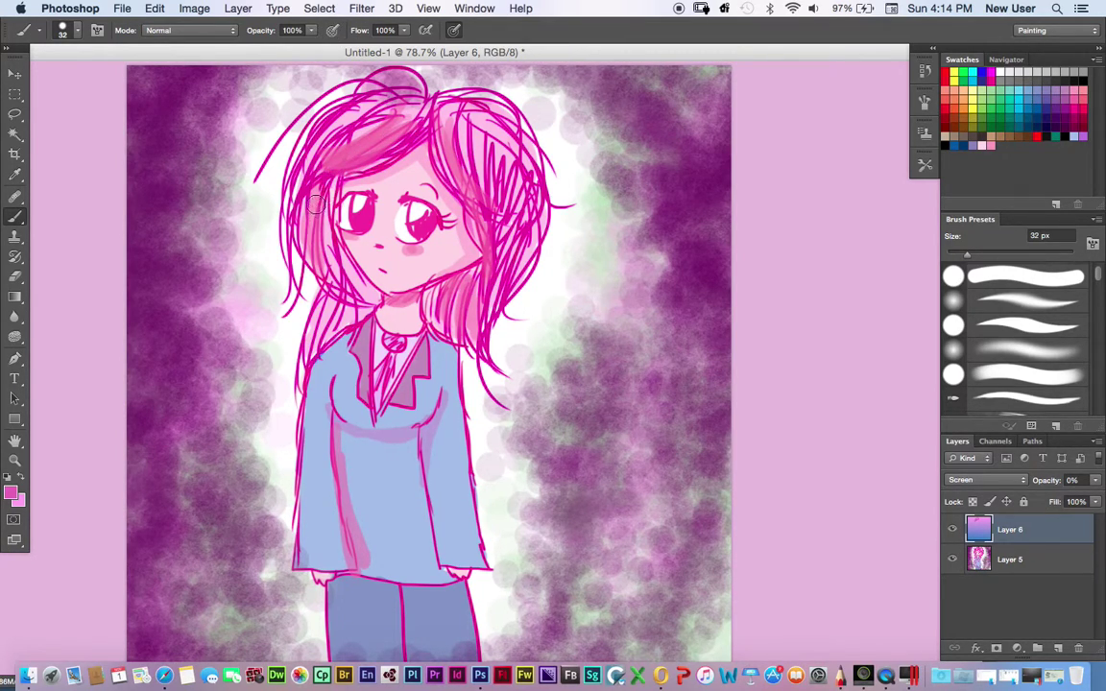
# Step: Sample the stronger pink f244a9 from the girl's hair as the brush's foreground colour
pyautogui.press('i')
pyautogui.click(10, 493)
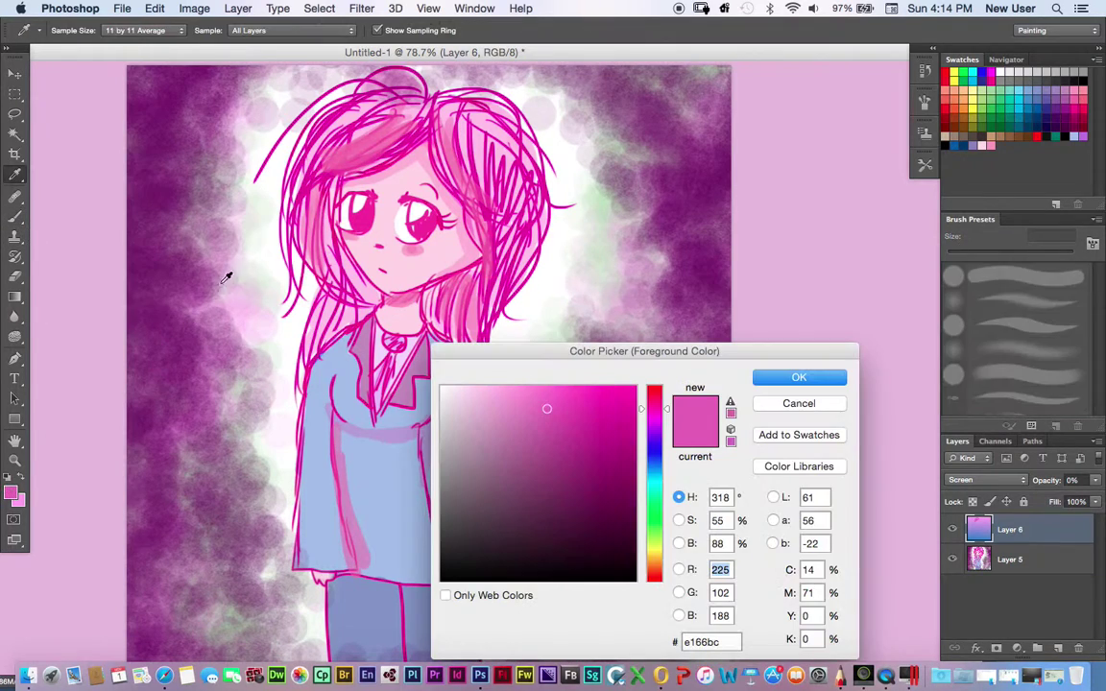
pyautogui.click(487, 215)
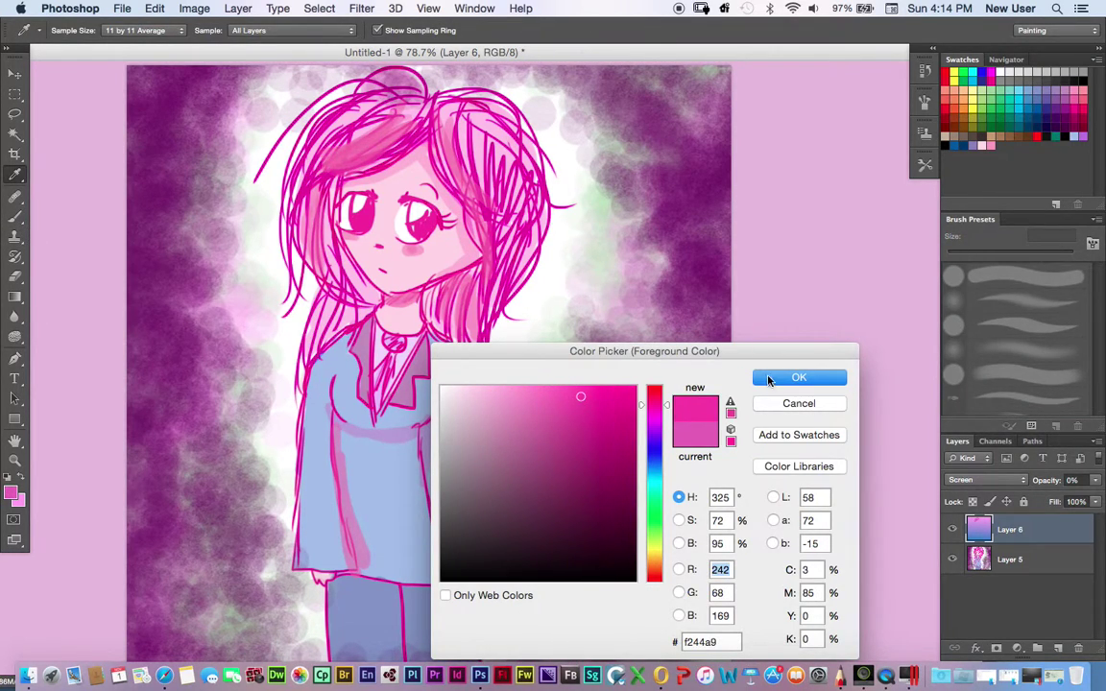
pyautogui.click(768, 378)
pyautogui.press('b')
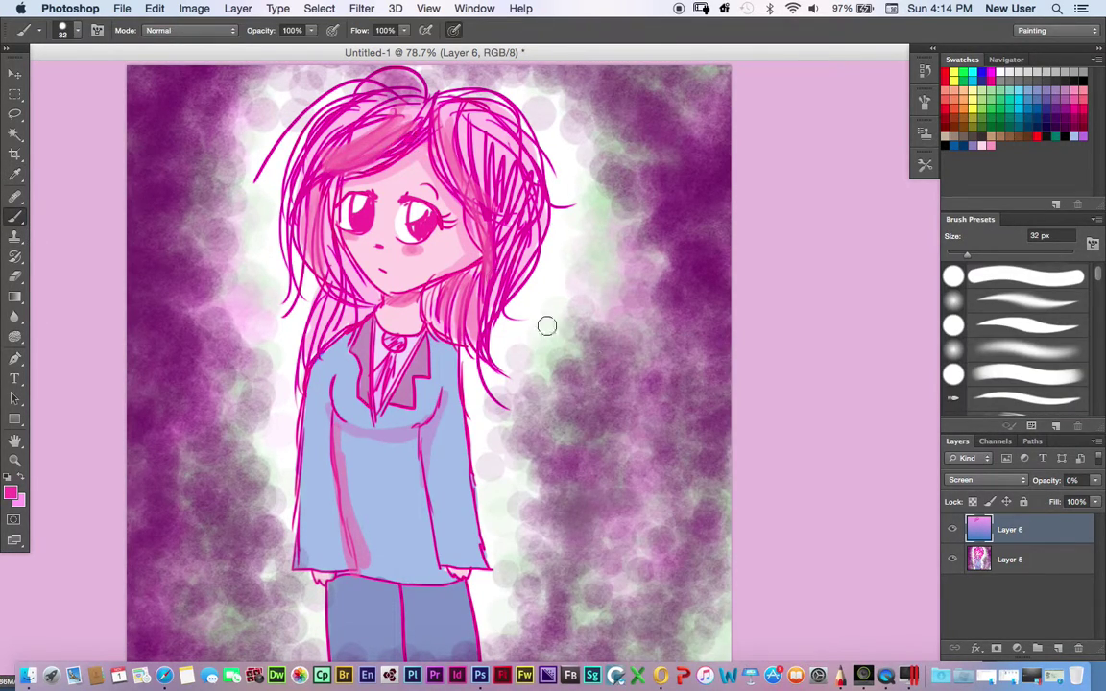
# Step: Select Layer 5 and shade the fringe, the hair strands around the face and neck, and the jacket's other sleeve edge in pink
pyautogui.hotkey('alt', '[')
pyautogui.moveTo(457, 135)
pyautogui.mouseDown()
pyautogui.moveTo(404, 125)
pyautogui.moveTo(413, 122)
pyautogui.moveTo(334, 177)
pyautogui.moveTo(319, 240)
pyautogui.moveTo(341, 165)
pyautogui.moveTo(370, 297)
pyautogui.mouseUp()
pyautogui.moveTo(470, 299); pyautogui.dragTo(452, 325)
pyautogui.moveTo(427, 249)
pyautogui.mouseDown()
pyautogui.moveTo(420, 309)
pyautogui.moveTo(436, 315)
pyautogui.mouseUp()
pyautogui.moveTo(314, 273)
pyautogui.mouseDown()
pyautogui.moveTo(294, 303)
pyautogui.moveTo(319, 307)
pyautogui.moveTo(307, 373)
pyautogui.mouseUp()
pyautogui.moveTo(428, 432)
pyautogui.mouseDown()
pyautogui.moveTo(438, 499)
pyautogui.moveTo(438, 561)
pyautogui.mouseUp()
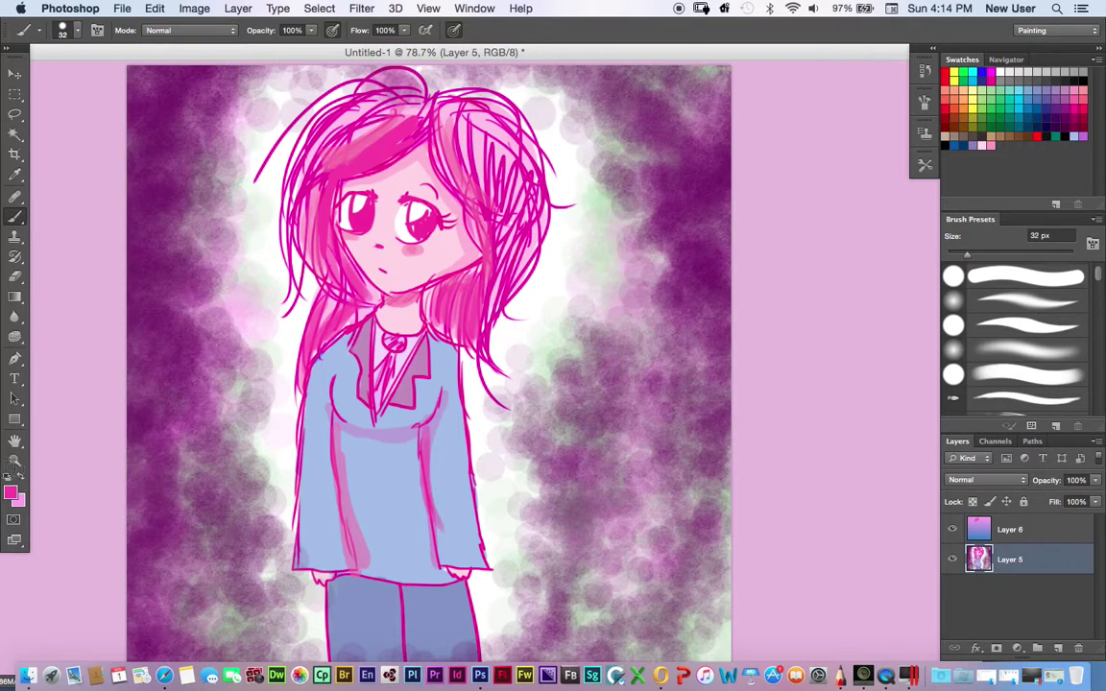
# Step: Select Layer 6 and raise its opacity to 100%
pyautogui.click(14, 462)
pyautogui.moveTo(305, 370); pyautogui.dragTo(232, 381)
pyautogui.click(1002, 538)
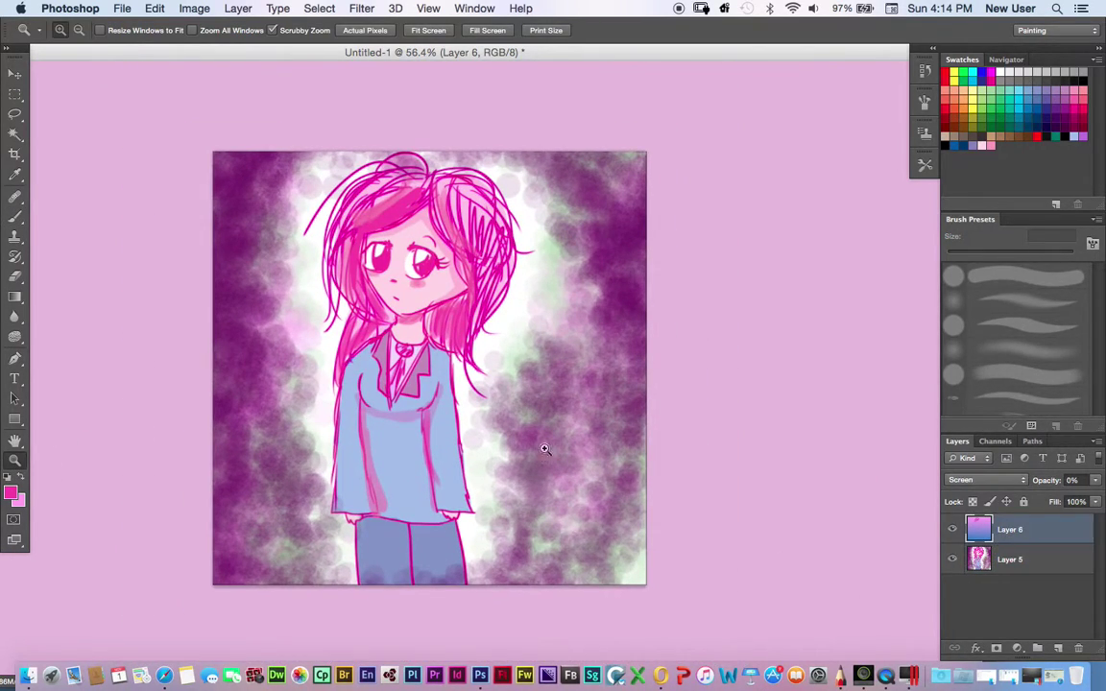
pyautogui.click(1095, 480)
pyautogui.moveTo(1025, 497); pyautogui.dragTo(1100, 496)
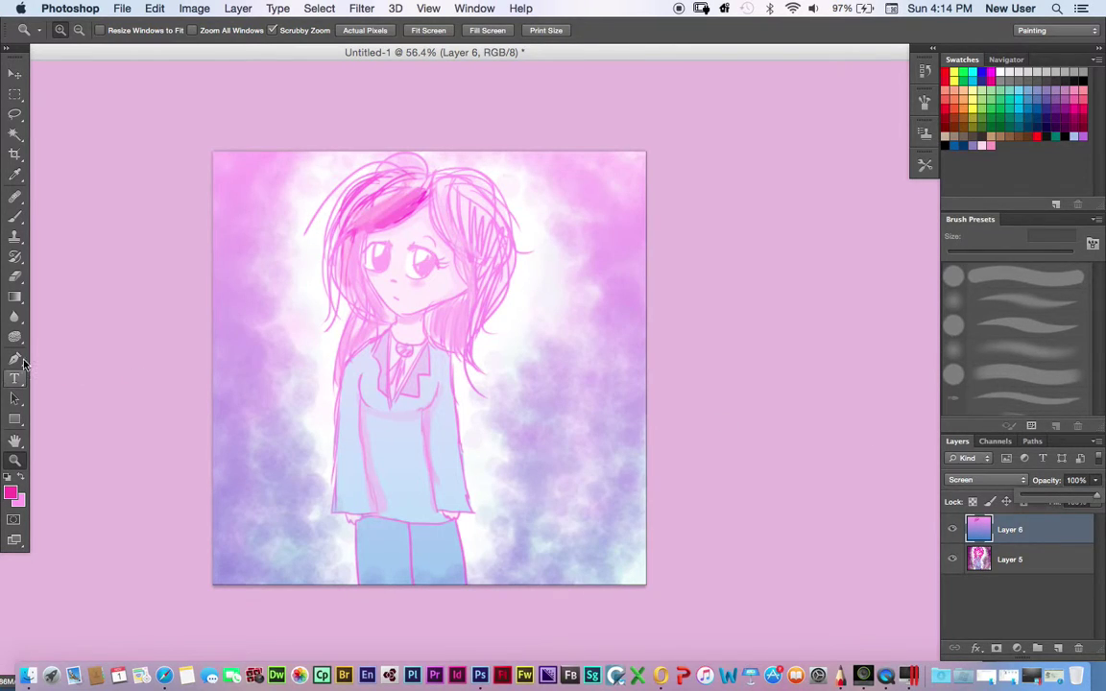
# Step: Redraw the Layer 6 gradient vertically from light pink above to strong pink below
pyautogui.click(15, 296)
pyautogui.moveTo(408, 562); pyautogui.dragTo(409, 568)
pyautogui.moveTo(416, 488); pyautogui.dragTo(396, 549)
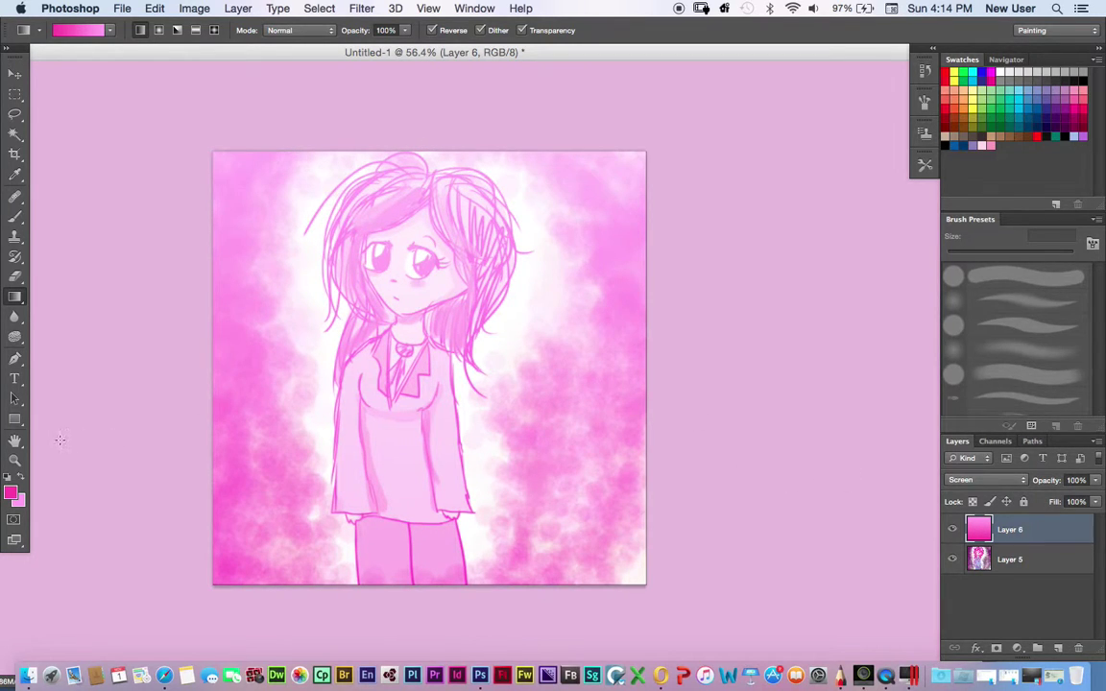
# Step: Set the foreground colour to hot pink ff0094 and redraw the Layer 6 gradient vertically down the canvas
pyautogui.click(12, 493)
pyautogui.click(635, 377)
pyautogui.click(816, 377)
pyautogui.moveTo(381, 146); pyautogui.dragTo(363, 495)
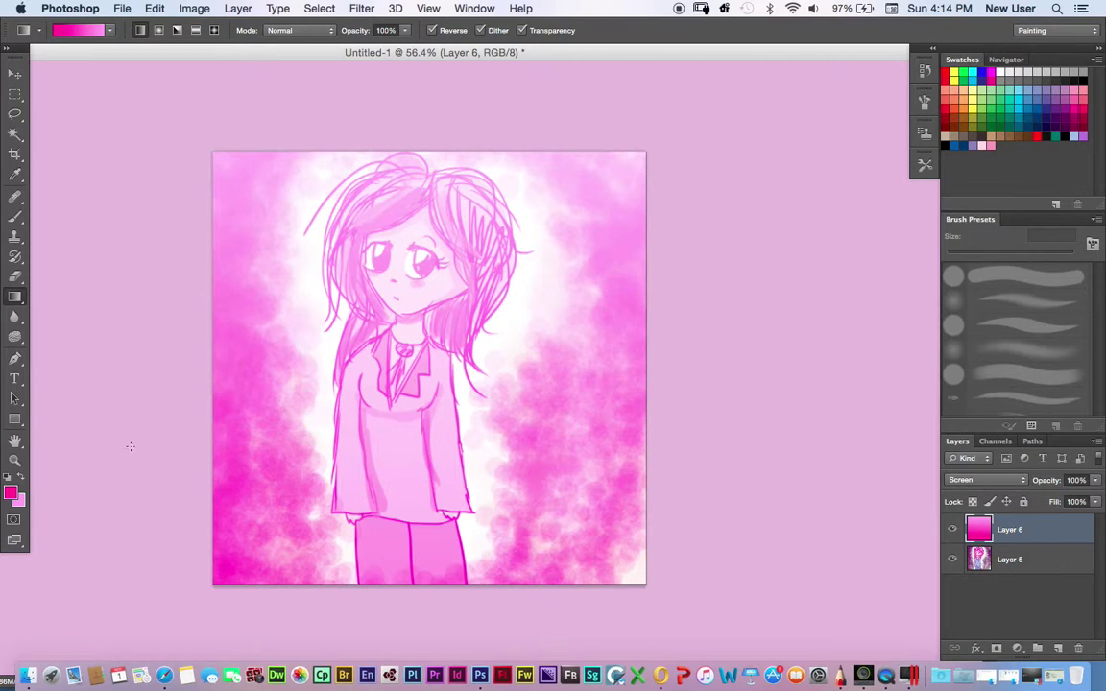
# Step: Swap the colours, choose a pale pink foreground, and redraw the Layer 6 gradient from hot pink above to pale pink below
pyautogui.click(11, 494)
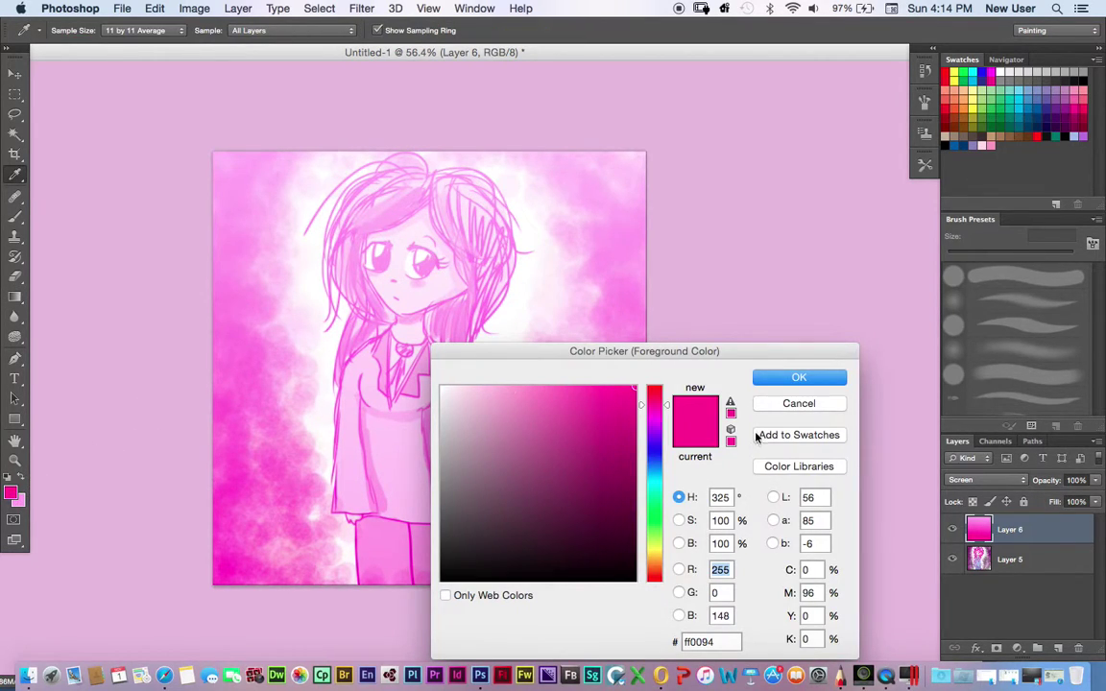
pyautogui.click(765, 404)
pyautogui.click(20, 477)
pyautogui.click(11, 493)
pyautogui.moveTo(494, 390); pyautogui.dragTo(487, 385)
pyautogui.click(792, 376)
pyautogui.moveTo(387, 173); pyautogui.dragTo(428, 571)
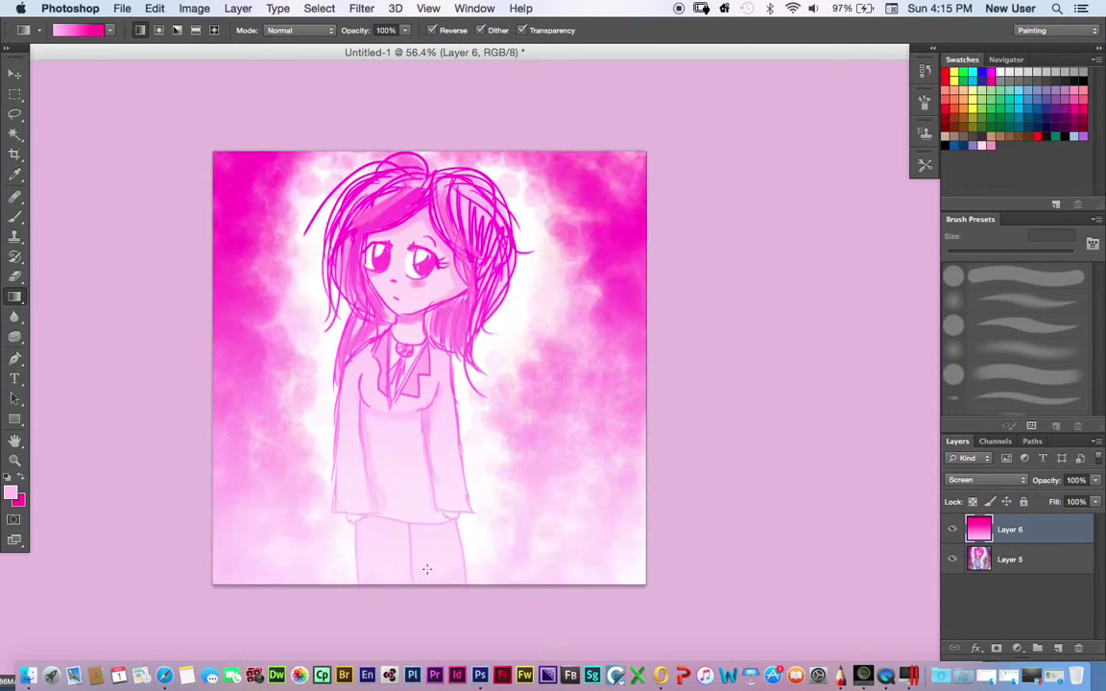
# Step: Try the Layer 6 gradient in several directions, ending with a diagonal from hot pink at the canvas's lower right to pale pink at its upper left
pyautogui.moveTo(430, 527); pyautogui.dragTo(445, 93)
pyautogui.moveTo(322, 388); pyautogui.dragTo(867, 326)
pyautogui.moveTo(213, 297); pyautogui.dragTo(83, 355)
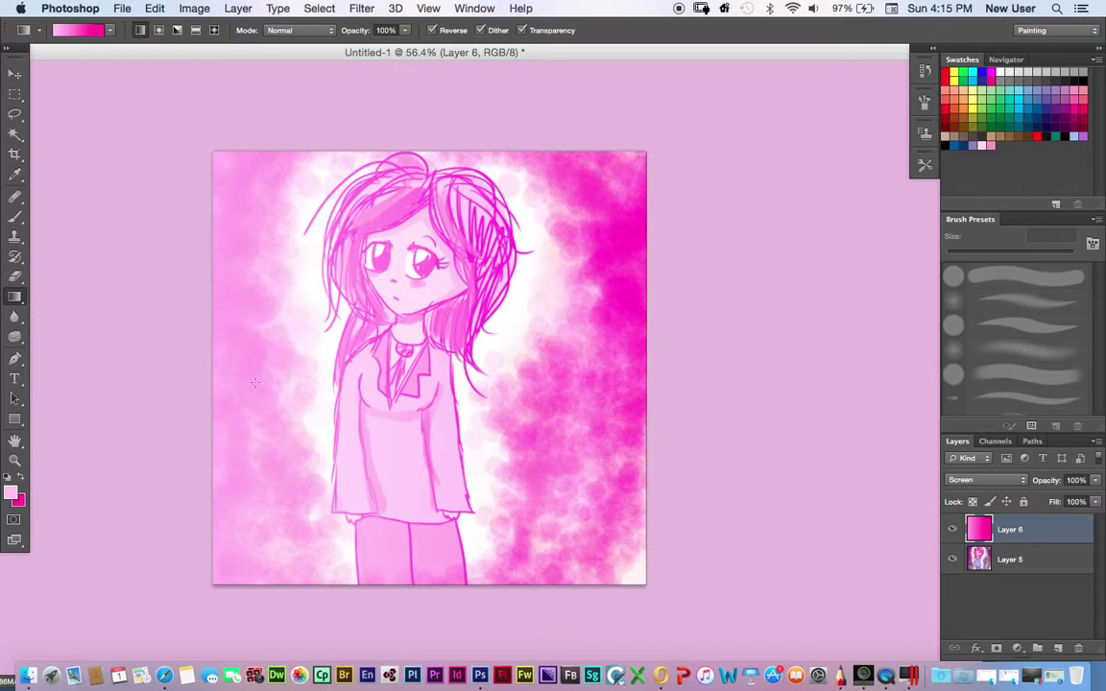
pyautogui.moveTo(615, 611); pyautogui.dragTo(634, 615)
pyautogui.moveTo(618, 487); pyautogui.dragTo(209, 100)
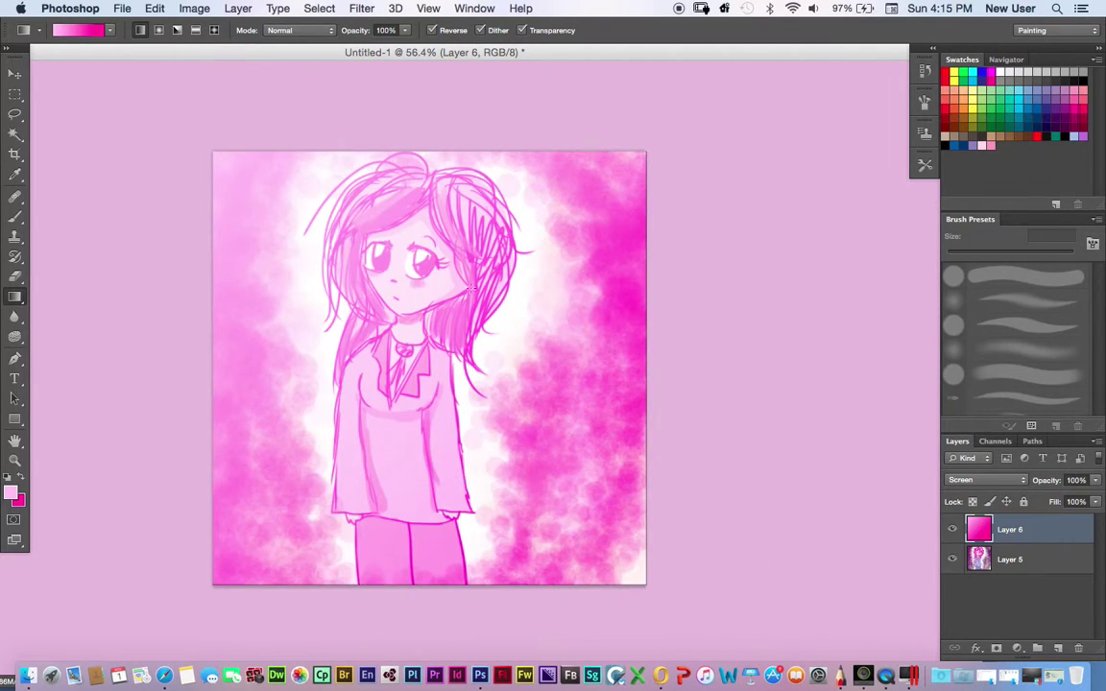
# Step: Merge the visible layers into a single layer
pyautogui.click(238, 8)
pyautogui.click(264, 523)
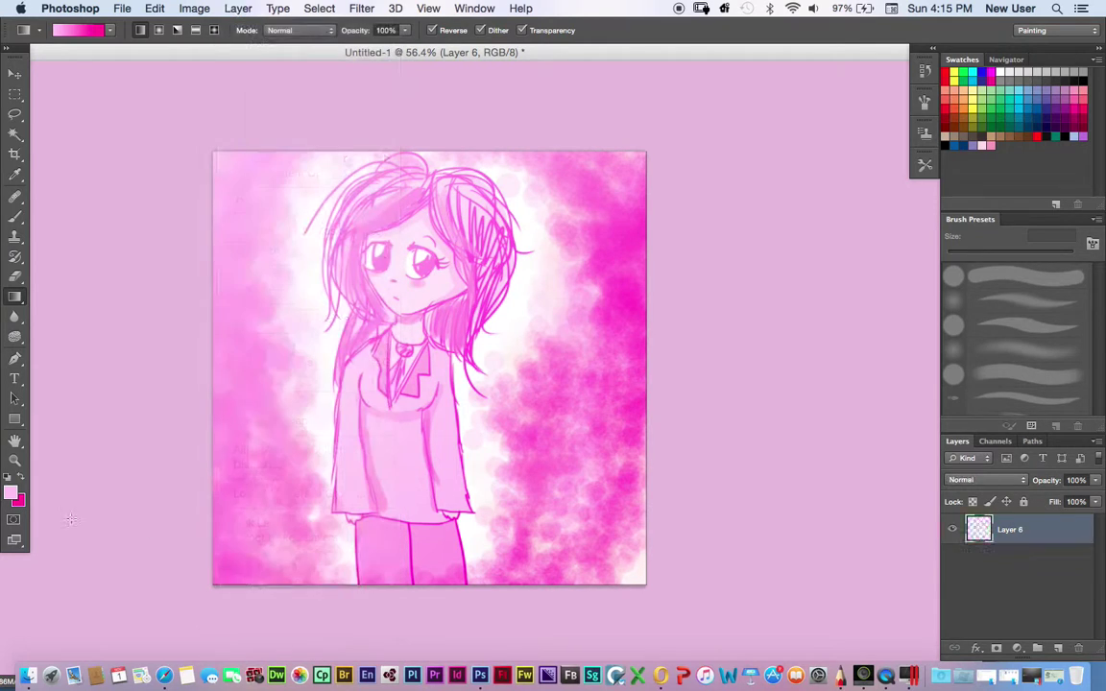
# Step: Sign the canvas's upper-left corner with the artist's initials and the year 2015 using a 14 px dark pink brush
pyautogui.click(11, 493)
pyautogui.click(619, 426)
pyautogui.moveTo(628, 429); pyautogui.dragTo(633, 428)
pyautogui.click(771, 377)
pyautogui.click(15, 217)
pyautogui.click(77, 32)
pyautogui.moveTo(46, 76); pyautogui.dragTo(35, 77)
pyautogui.click(84, 268)
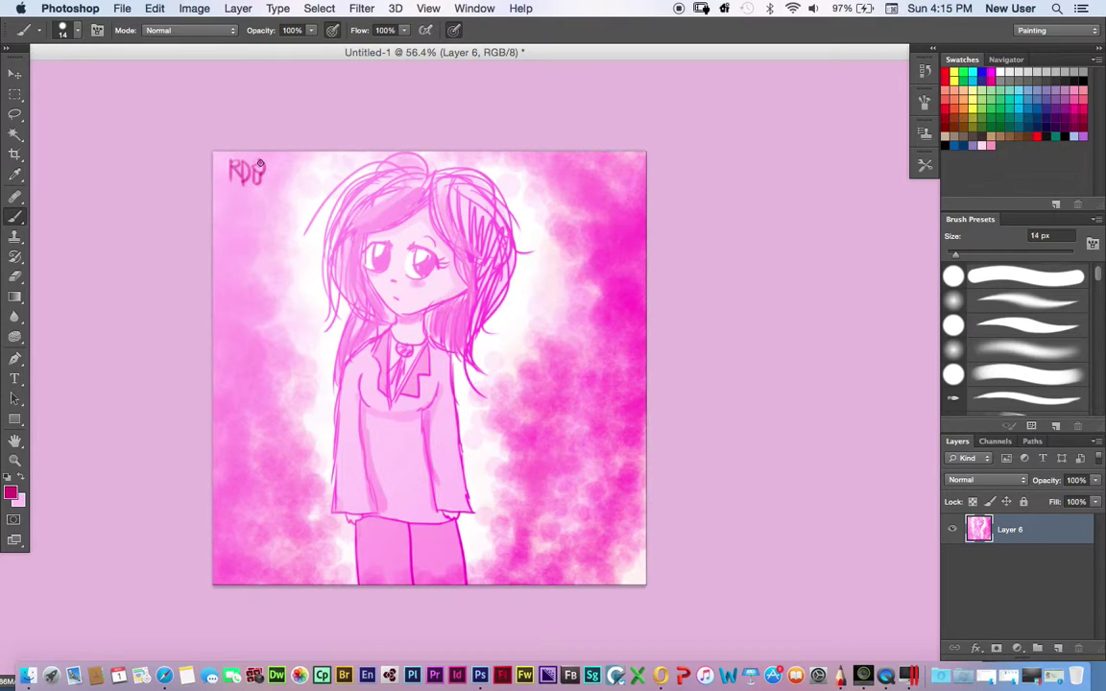
pyautogui.moveTo(257, 189); pyautogui.dragTo(256, 200)
pyautogui.moveTo(263, 189); pyautogui.dragTo(268, 197)
# Step: Save a PNG copy of the drawing in Documents as "Self painting"
pyautogui.press('super+s')
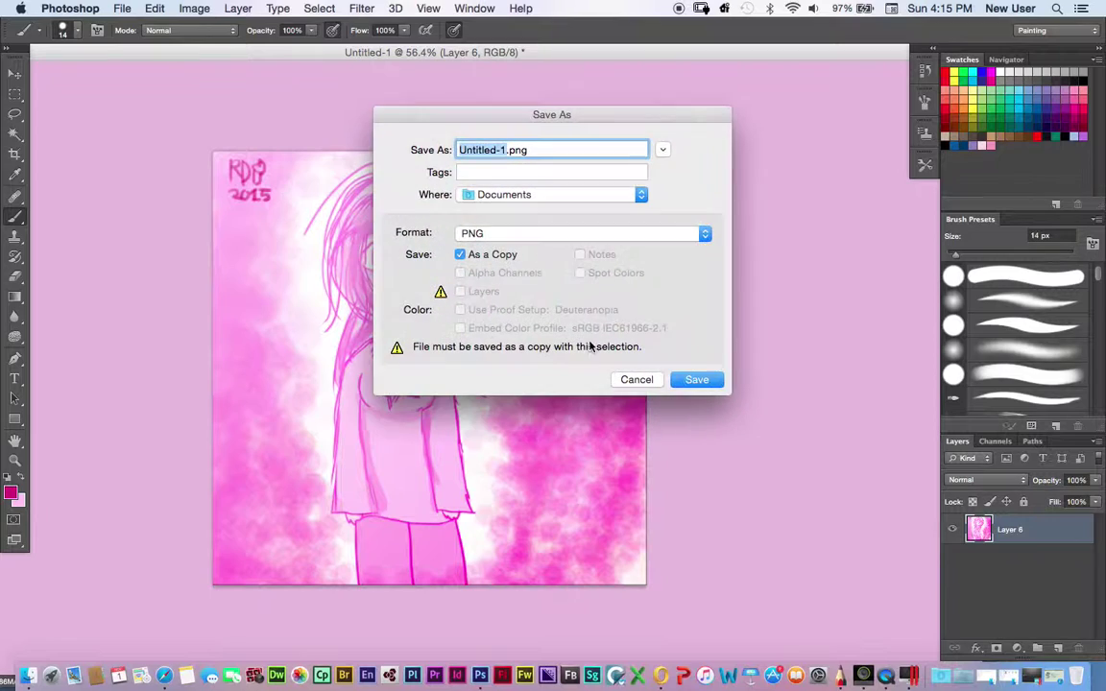
pyautogui.press('BackSpace')
pyautogui.write('Self ')
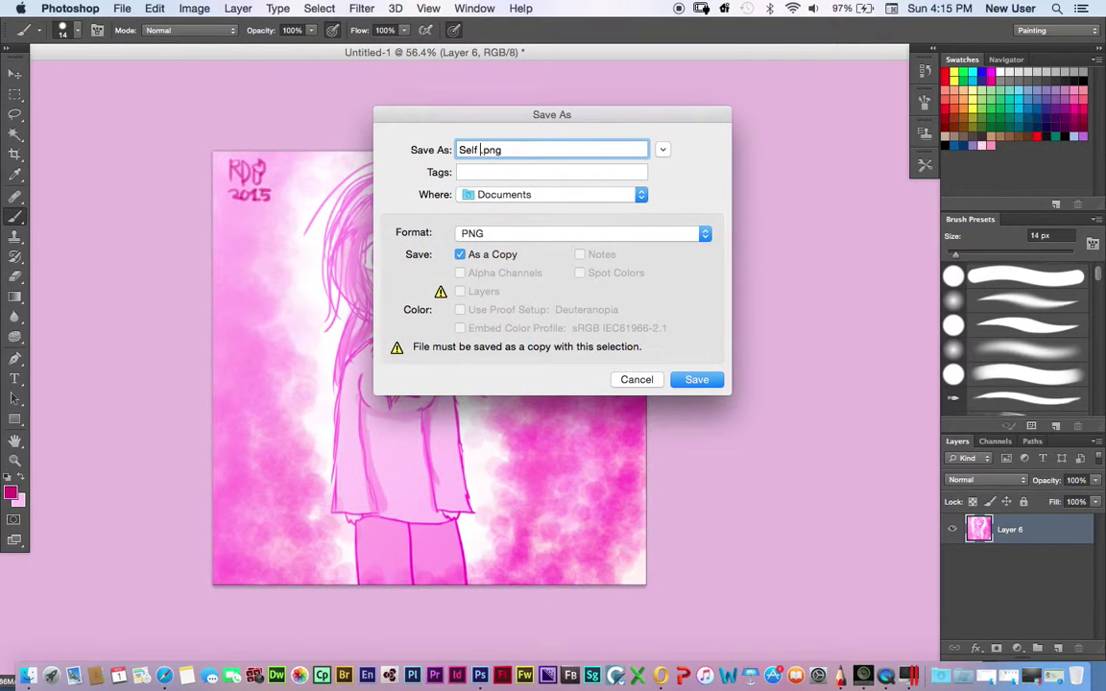
pyautogui.write('painting')
pyautogui.press('Return')
pyautogui.press('Return')
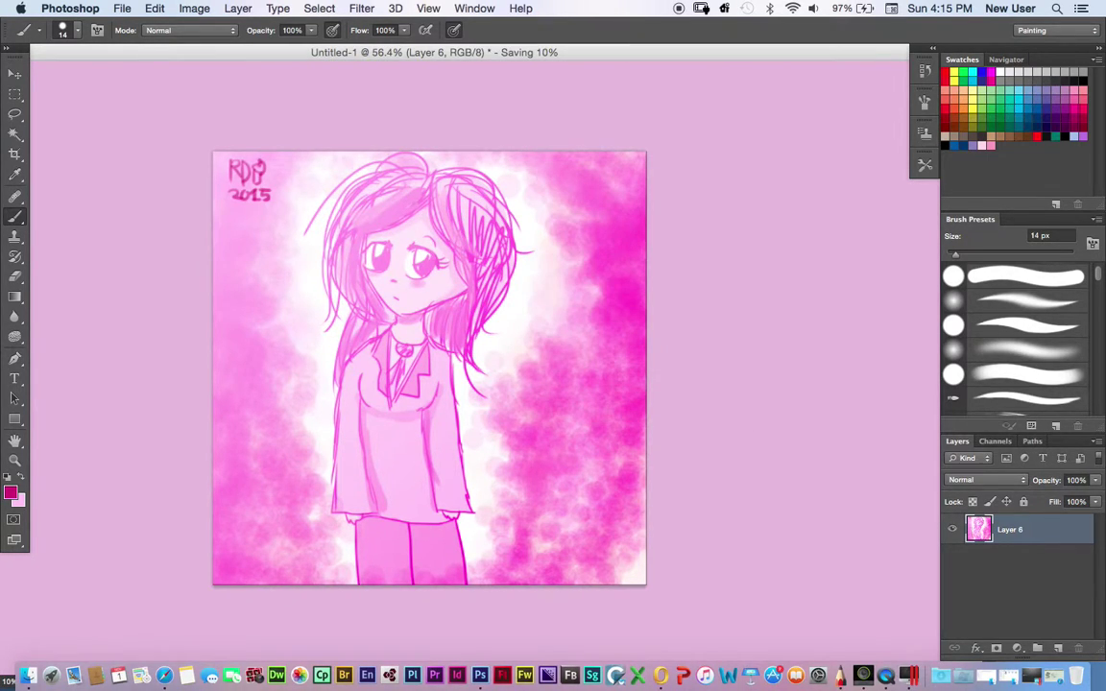